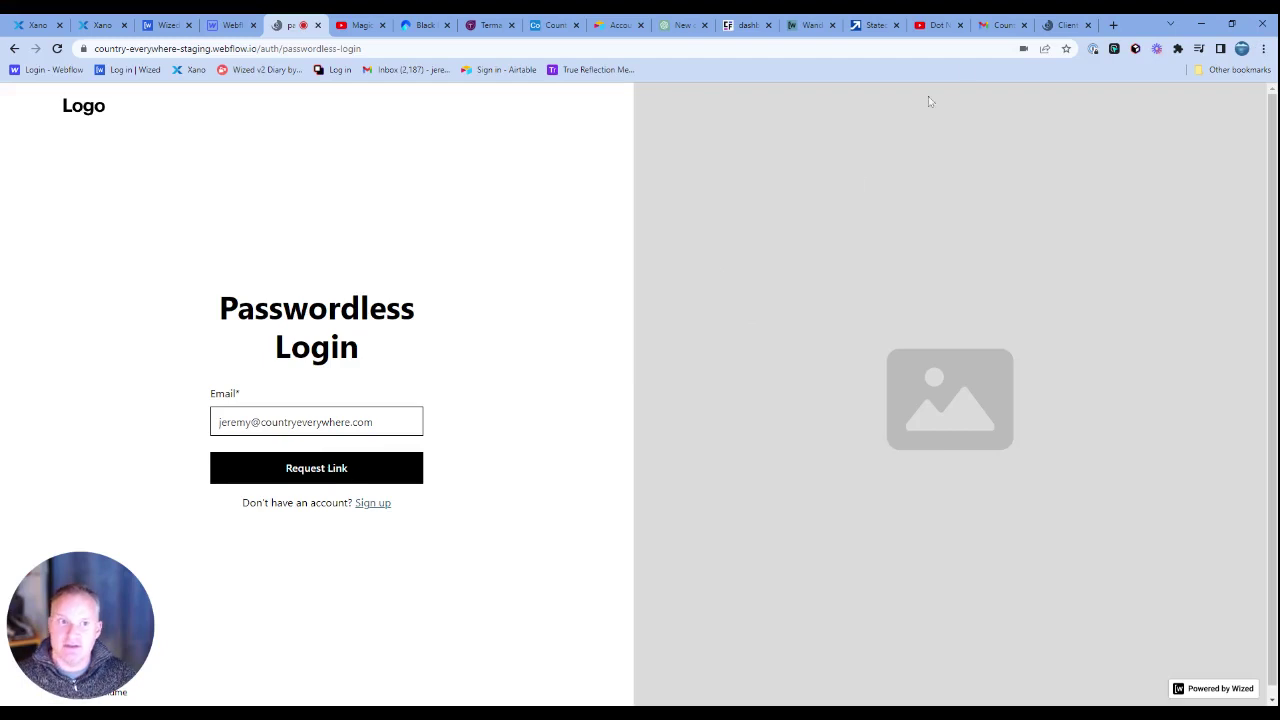
Open the newest 6:31 PM Passwordless Sign In email's magic link, then return to Webflow
{"action": "left_click", "coordinate": [1003, 25]}
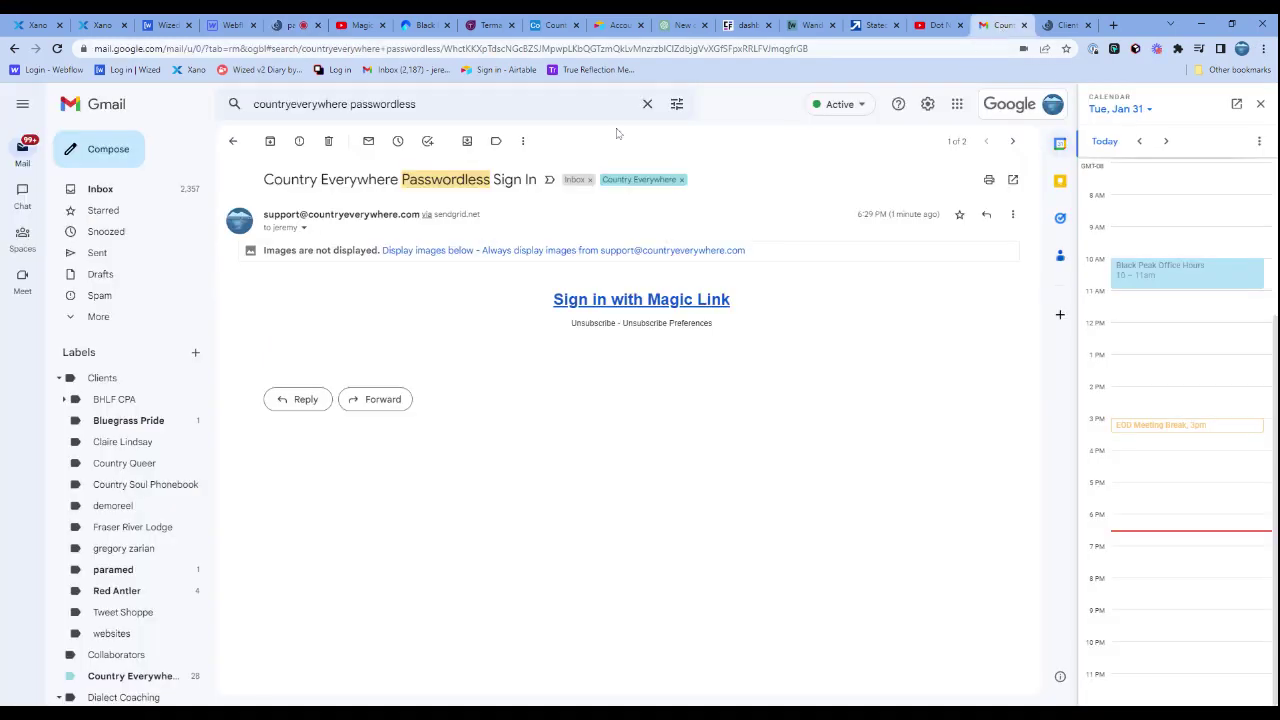
{"action": "left_click", "coordinate": [232, 141]}
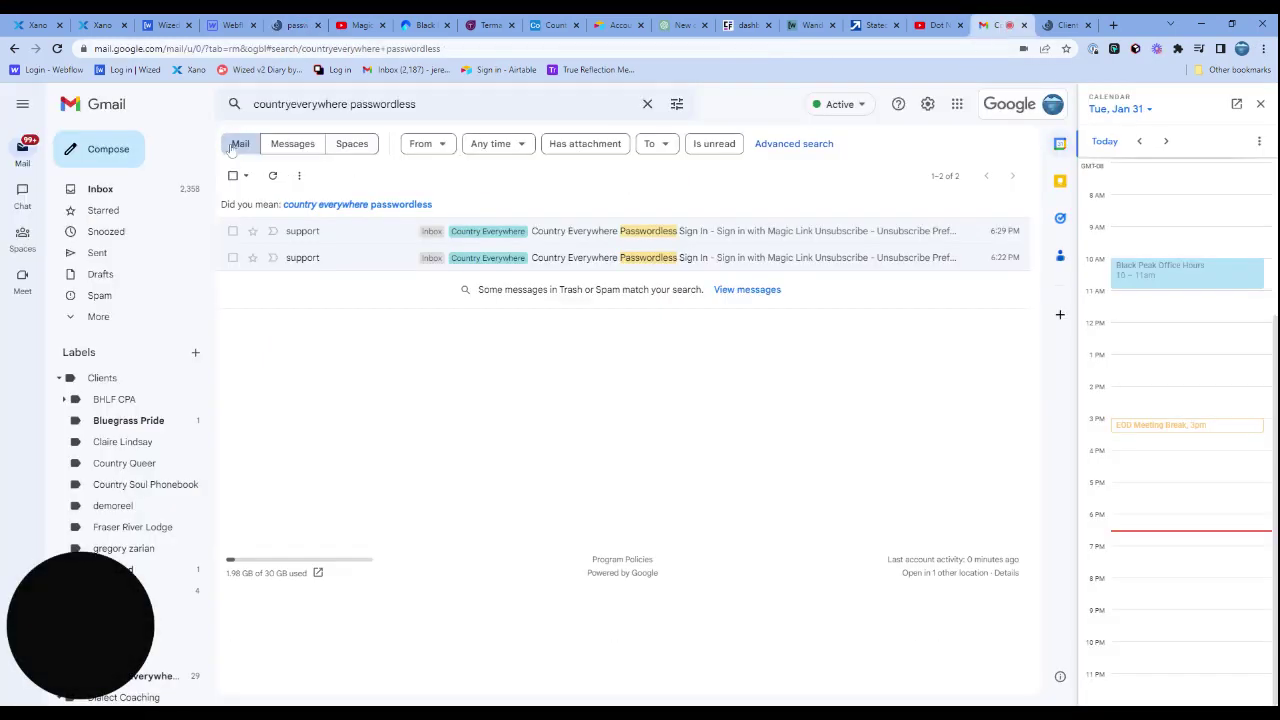
{"action": "left_click", "coordinate": [272, 176]}
{"action": "left_click", "coordinate": [727, 232]}
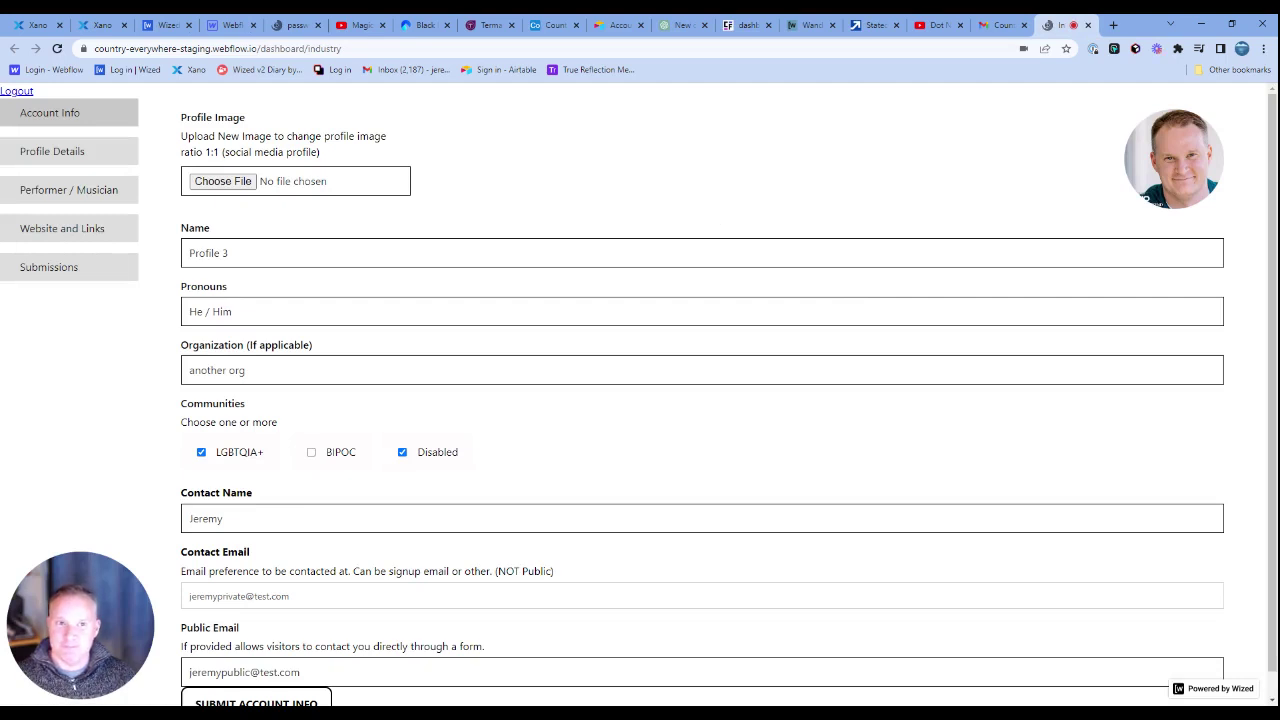
{"action": "key", "text": "ctrl+4"}
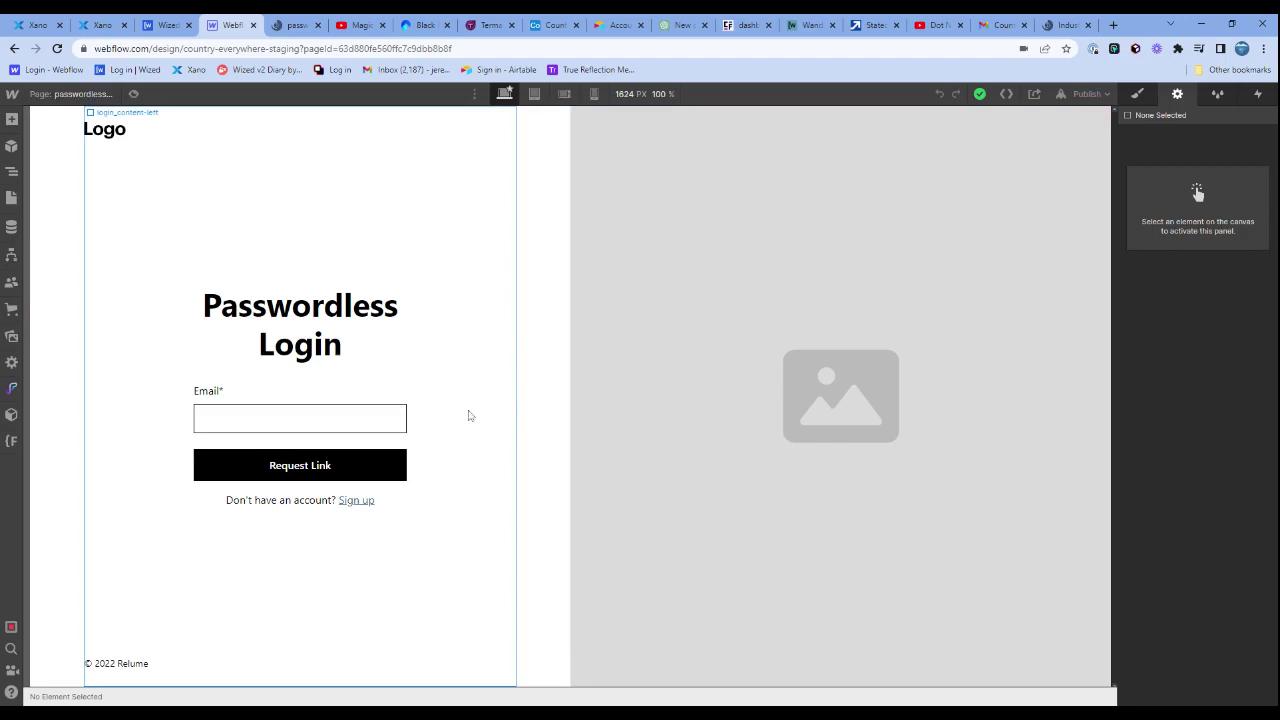
Review the wized attributes on the Email input and Request Link button, then open magic-login
{"action": "left_click", "coordinate": [326, 431]}
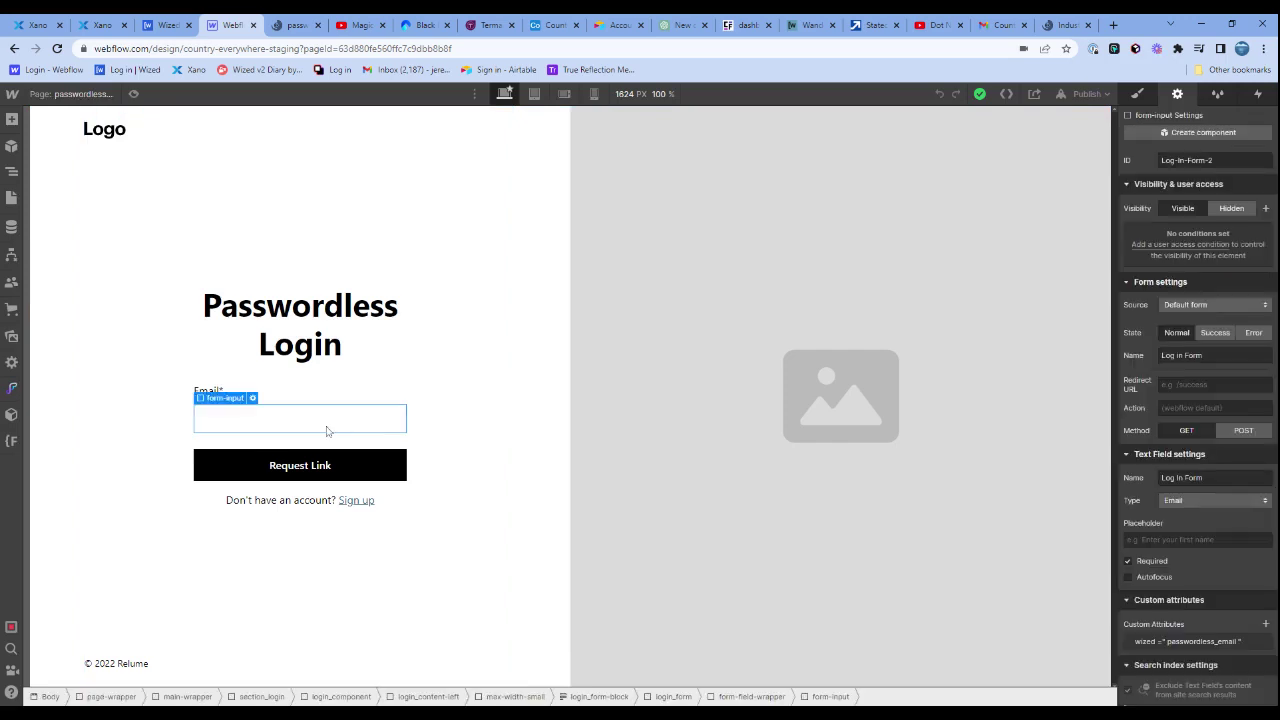
{"action": "left_click", "coordinate": [1202, 650]}
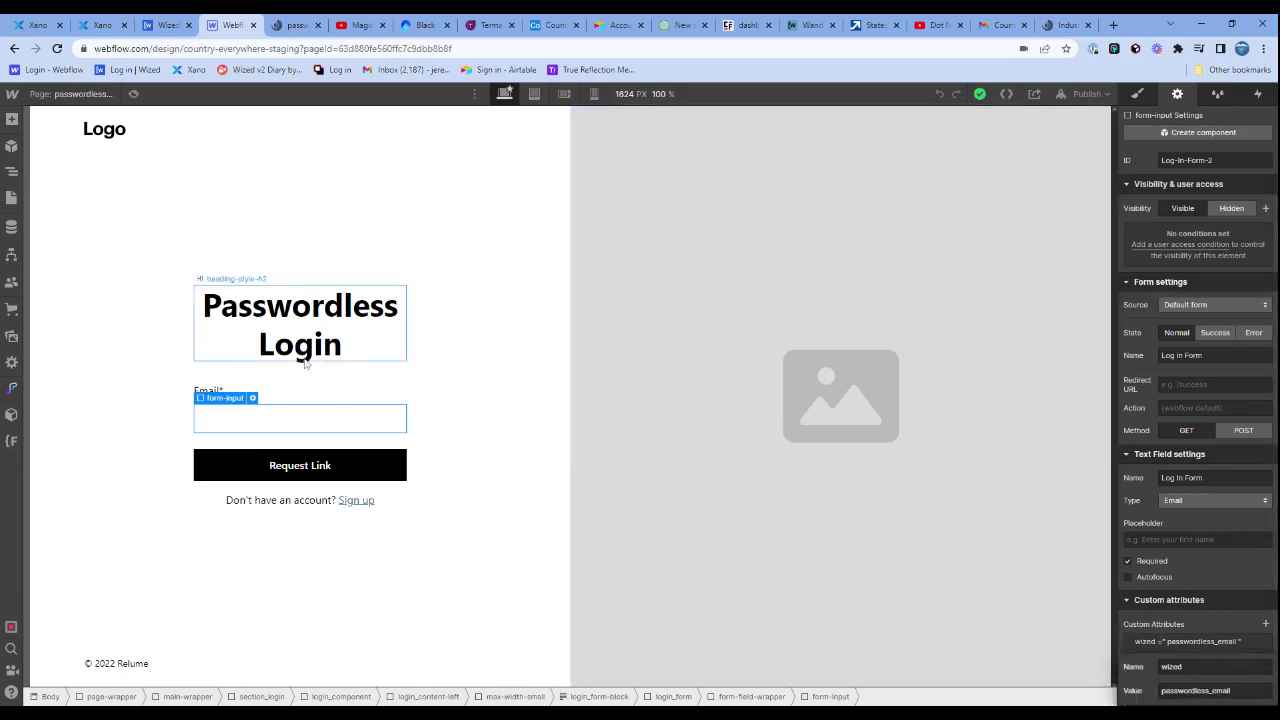
{"action": "left_click", "coordinate": [368, 470]}
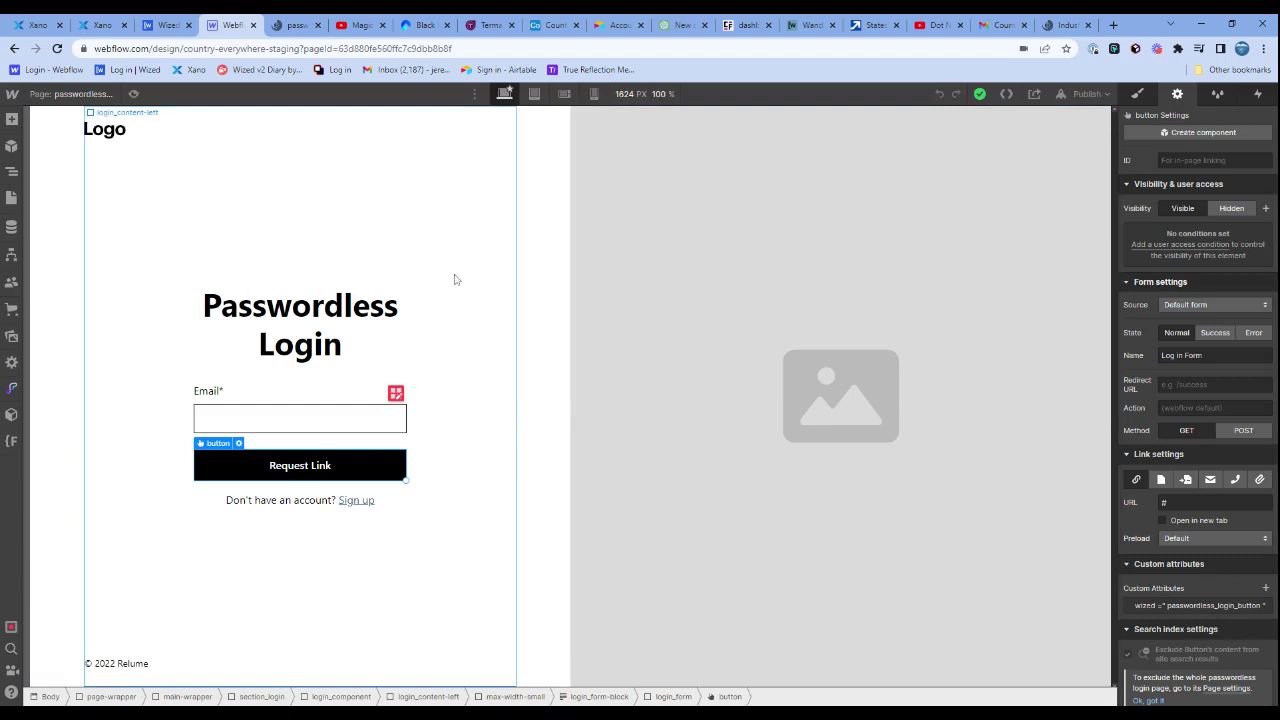
{"action": "left_click", "coordinate": [538, 263]}
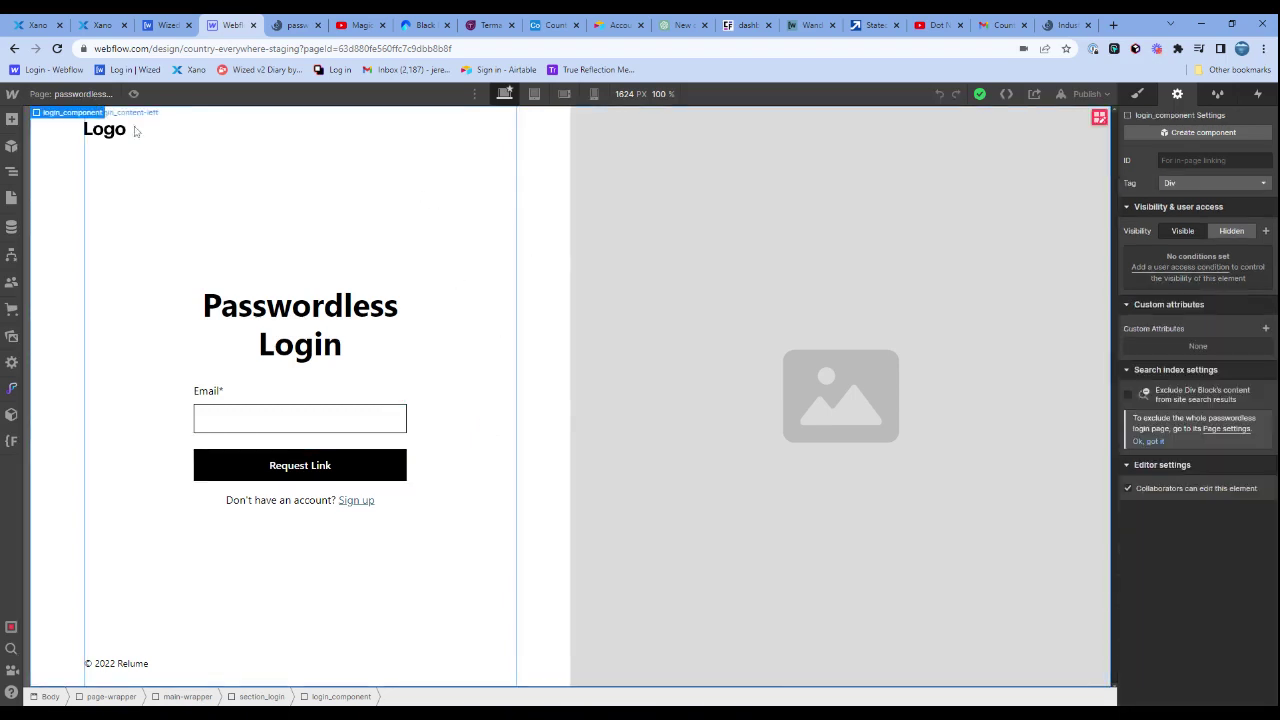
{"action": "left_click", "coordinate": [42, 96]}
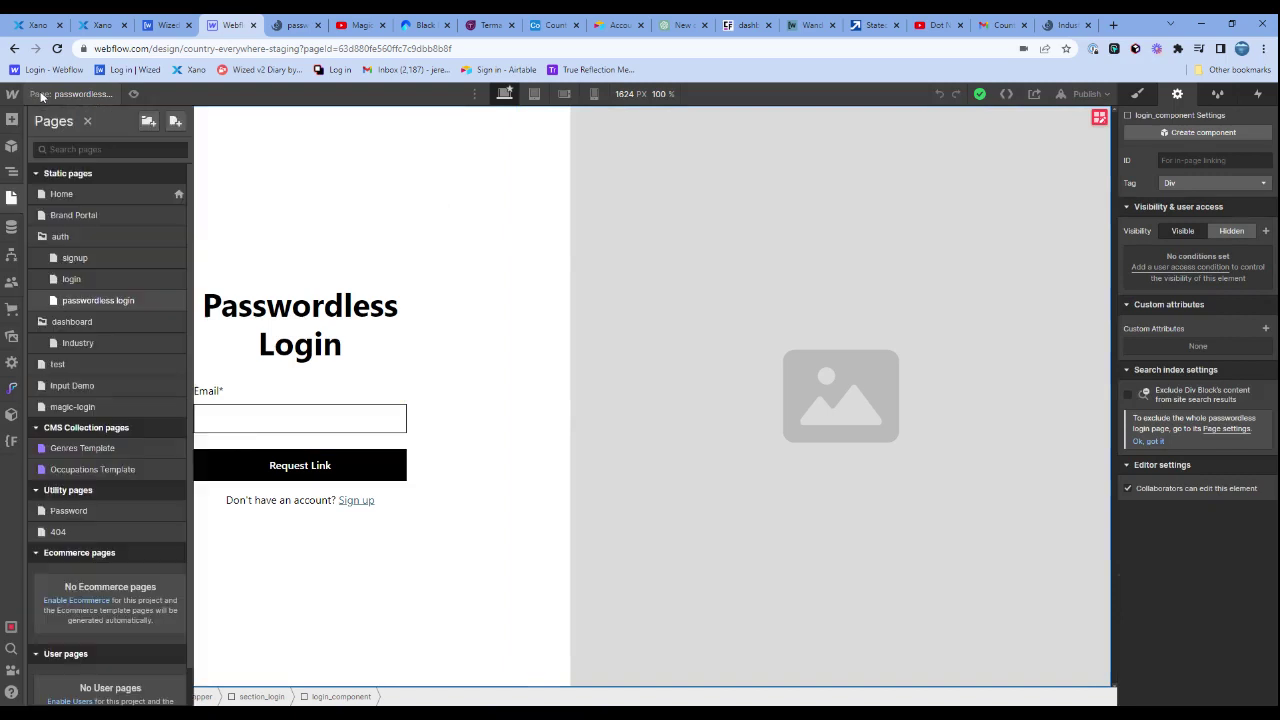
{"action": "left_click", "coordinate": [99, 409]}
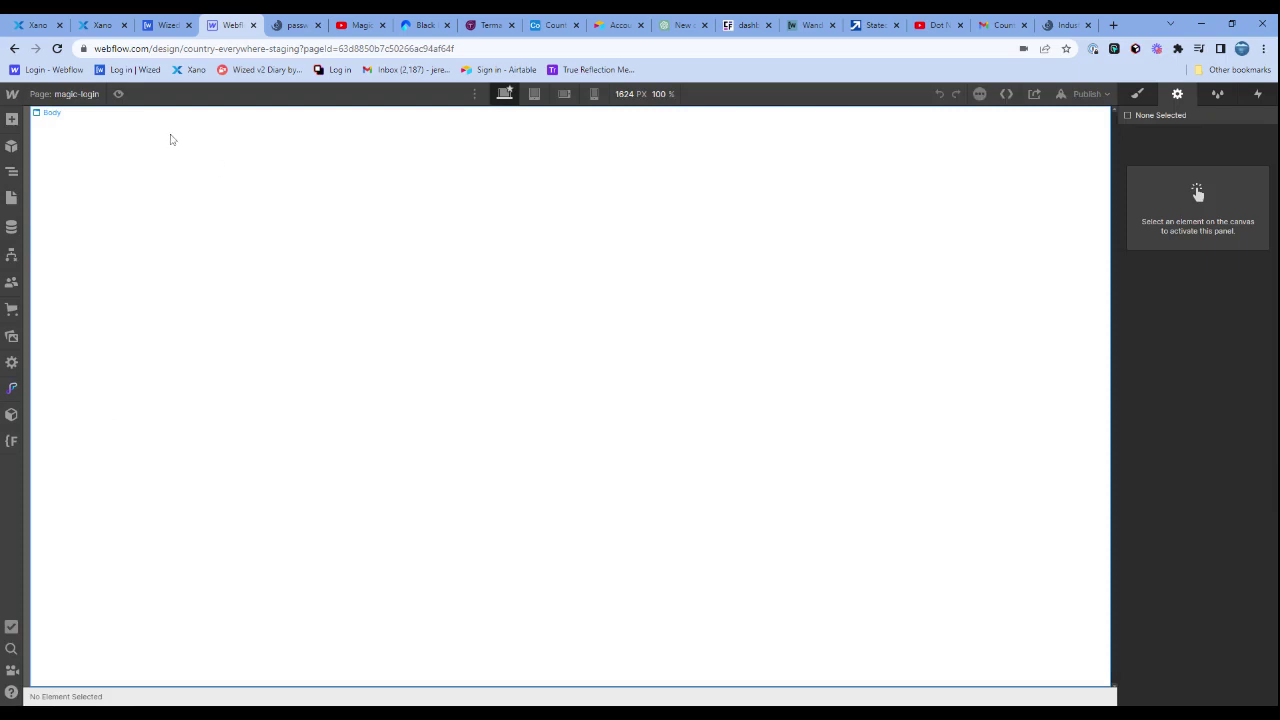
Select the magic-login page Body to show its wized = magic_page attribute
{"action": "left_click", "coordinate": [155, 173]}
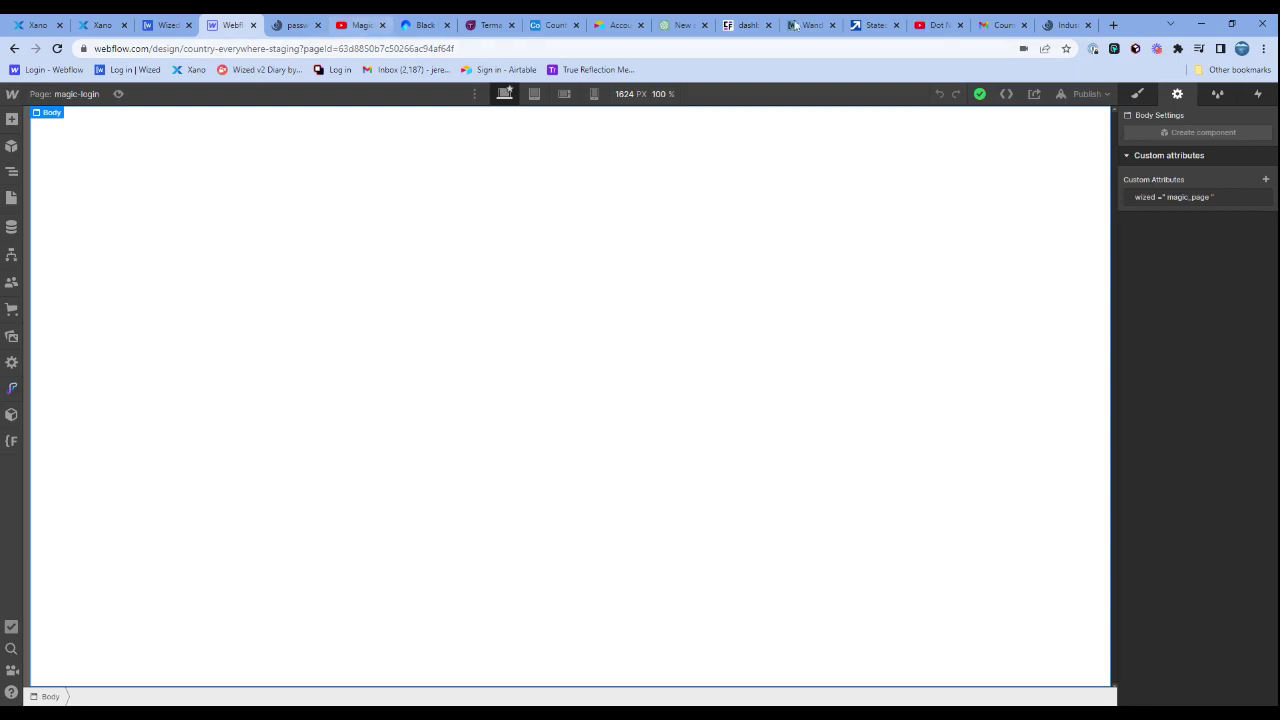
Look over the Dot Notation and Magic Link YouTube videos, then go back to Xano Marketplace
{"action": "left_click", "coordinate": [919, 30]}
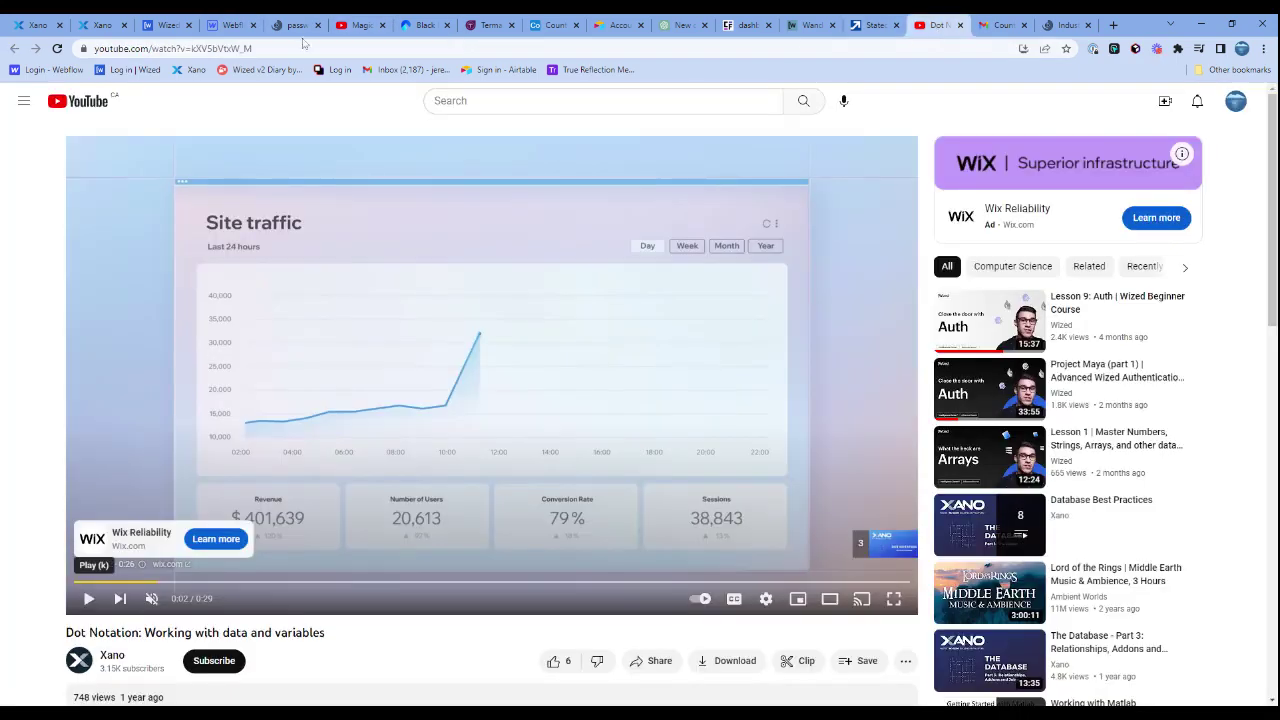
{"action": "left_click", "coordinate": [350, 30]}
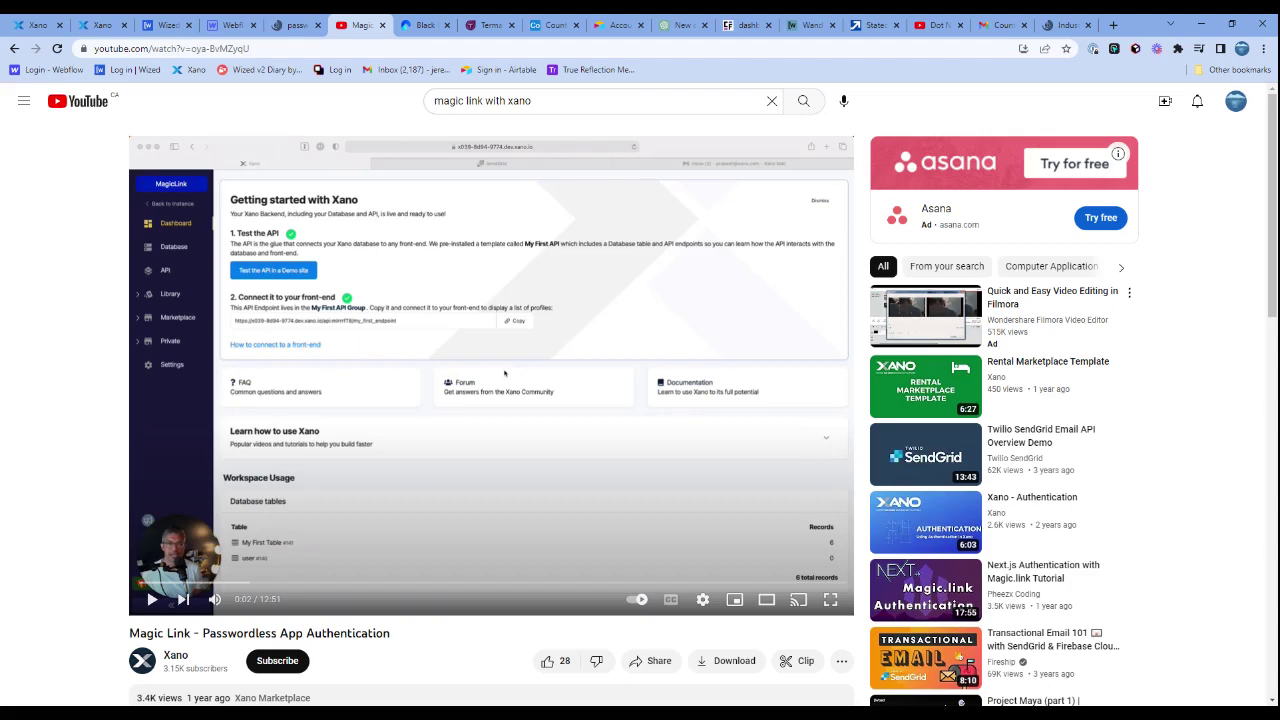
{"action": "left_click", "coordinate": [27, 27]}
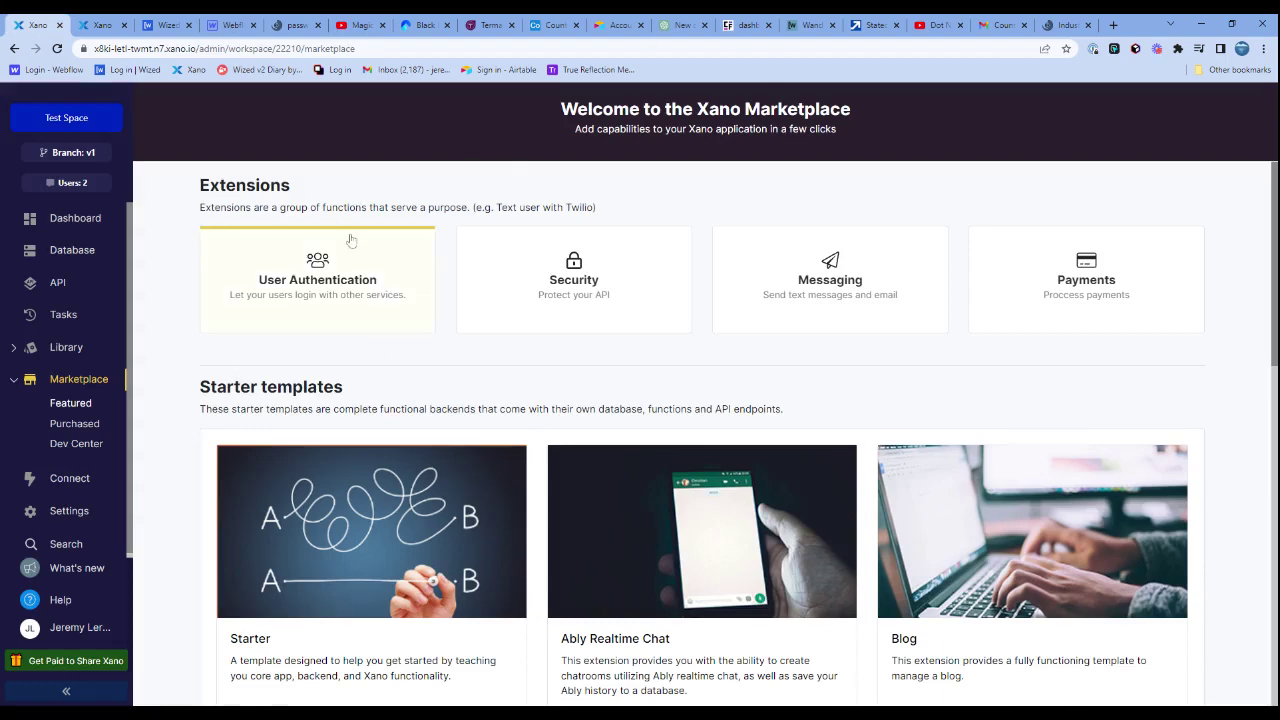
Verify Magic Link With Sendgrid's magic_link_redirect_uri variable ends with the magic-login page
{"action": "left_click", "coordinate": [393, 278]}
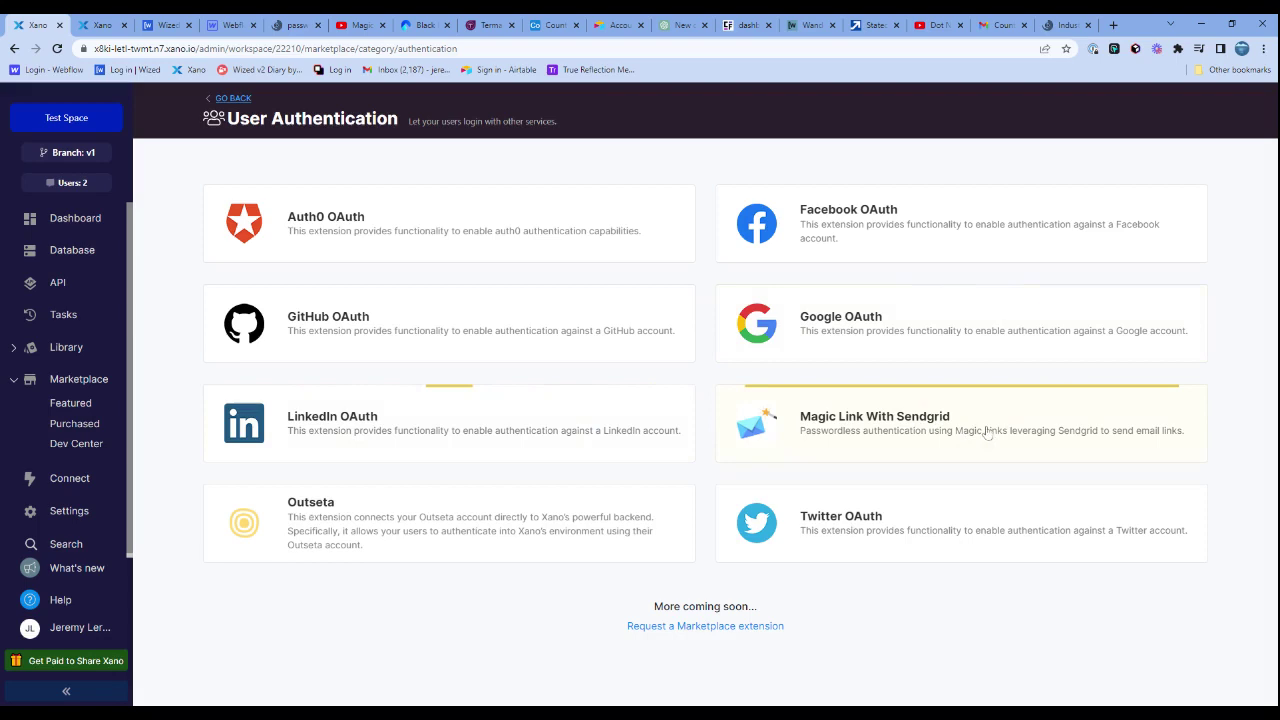
{"action": "left_click", "coordinate": [970, 419]}
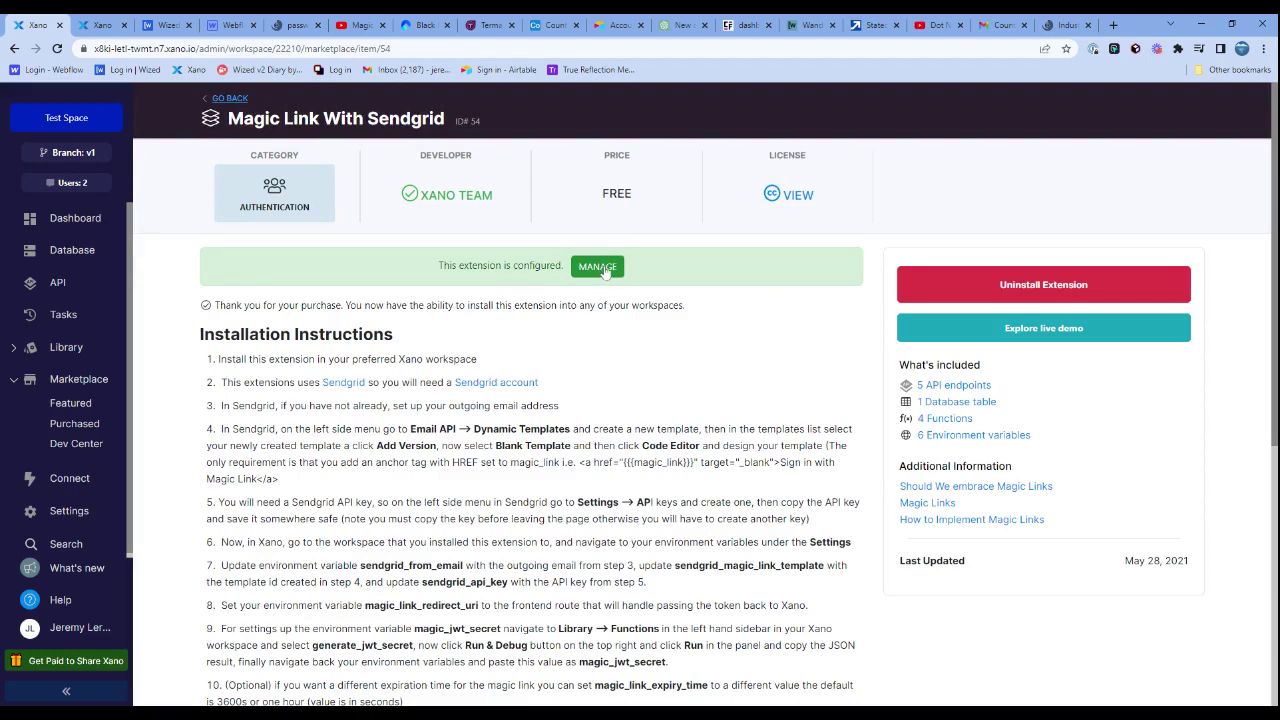
{"action": "left_click", "coordinate": [599, 267]}
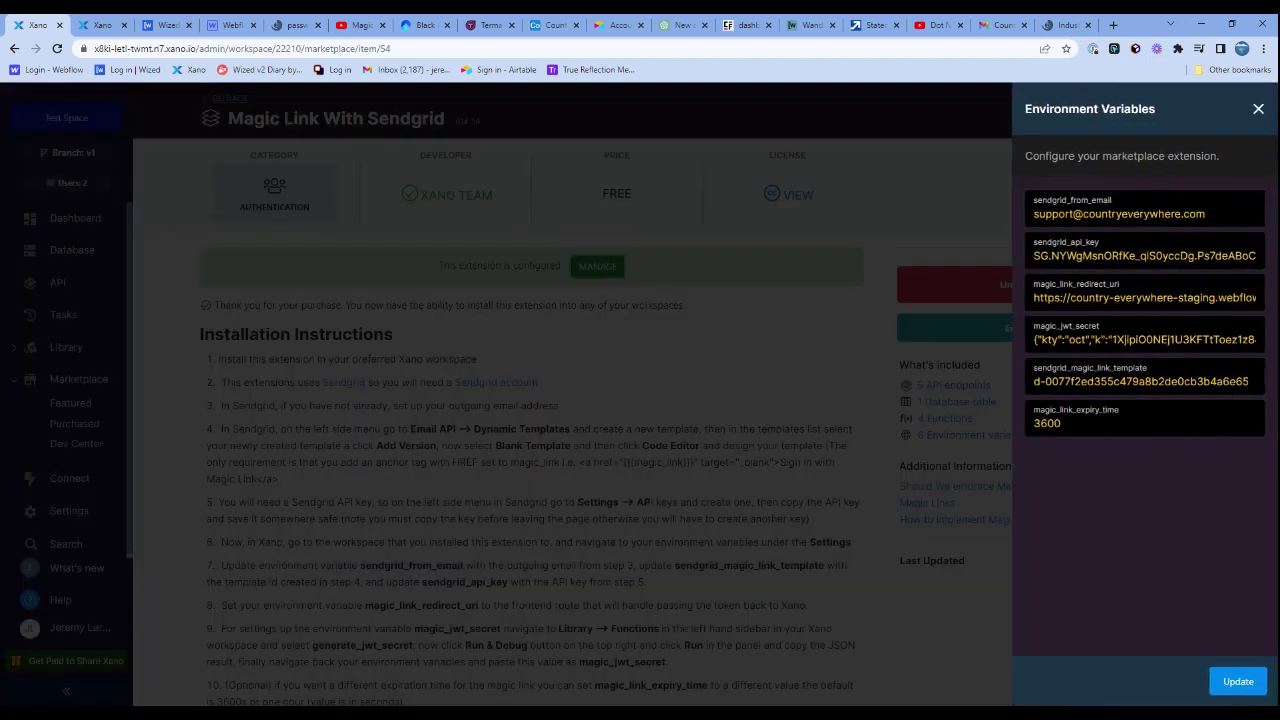
{"action": "left_click_drag", "start_coordinate": [1130, 297], "coordinate": [1275, 307]}
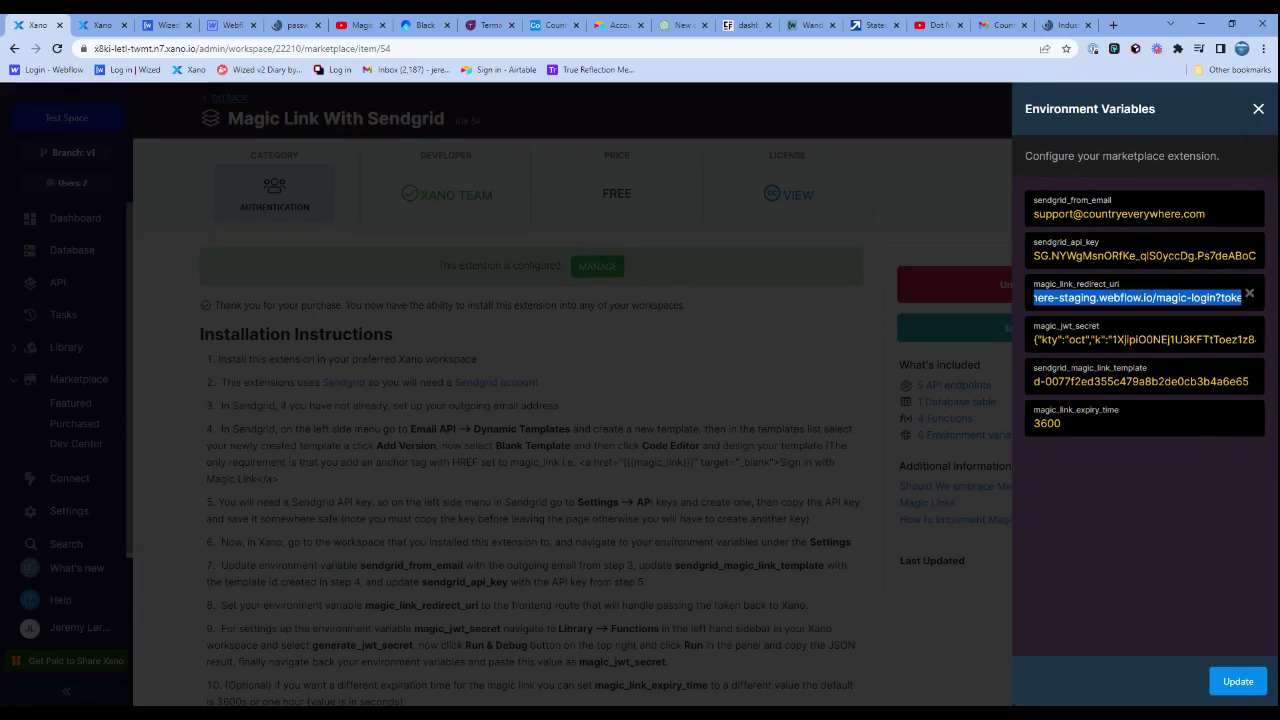
{"action": "left_click", "coordinate": [938, 212]}
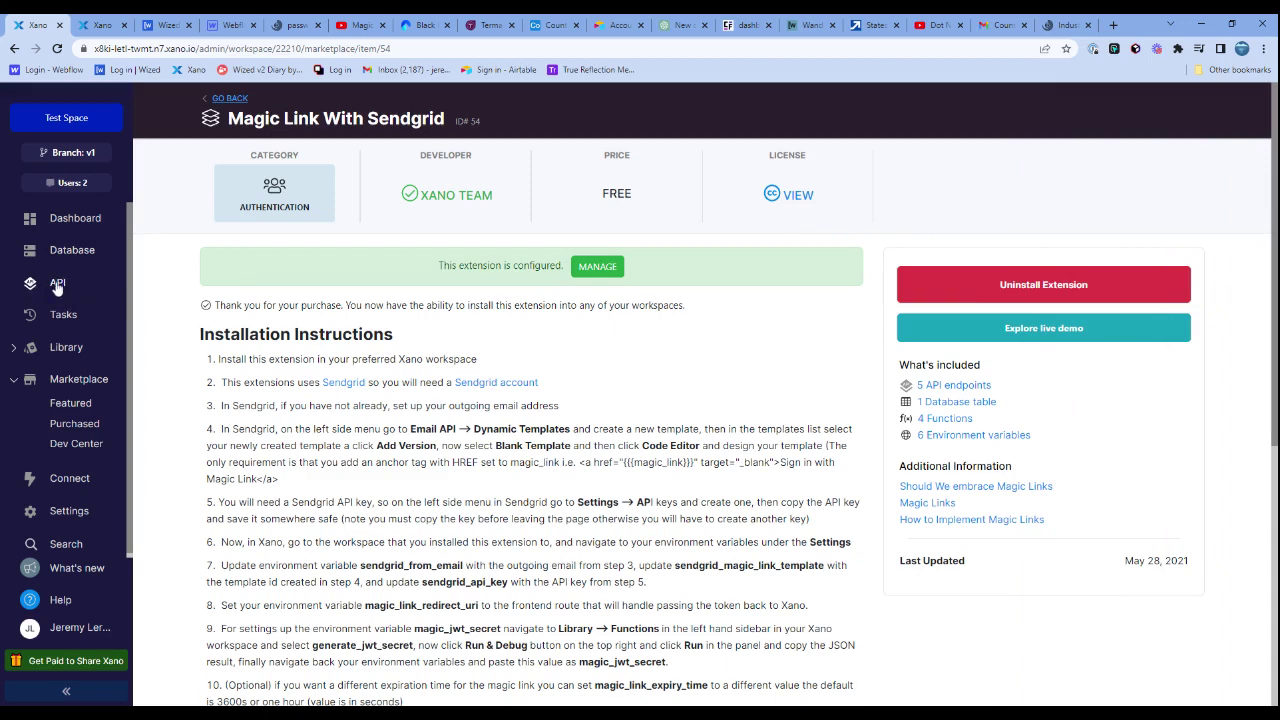
Open the Magic Link group from the API list and copy its API Group Base URL
{"action": "left_click", "coordinate": [57, 285]}
{"action": "scroll", "coordinate": [45, 508], "scroll_direction": "down", "scroll_amount": 7}
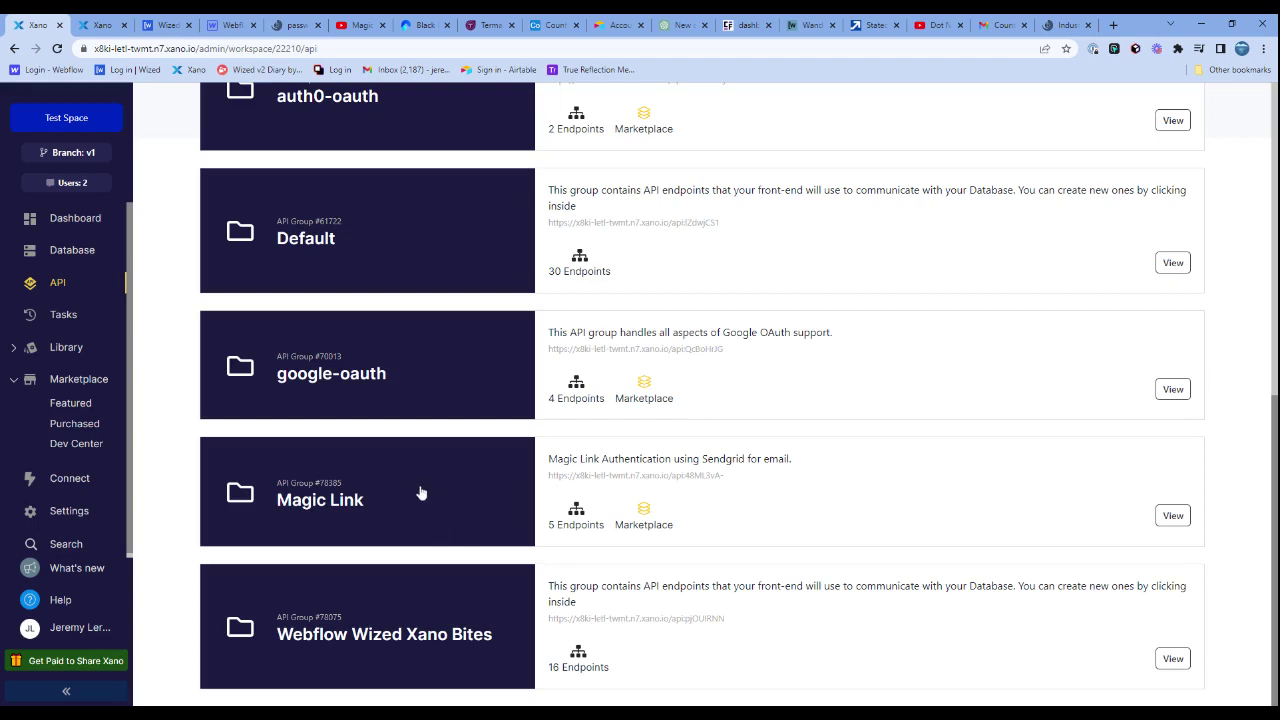
{"action": "left_click", "coordinate": [456, 494]}
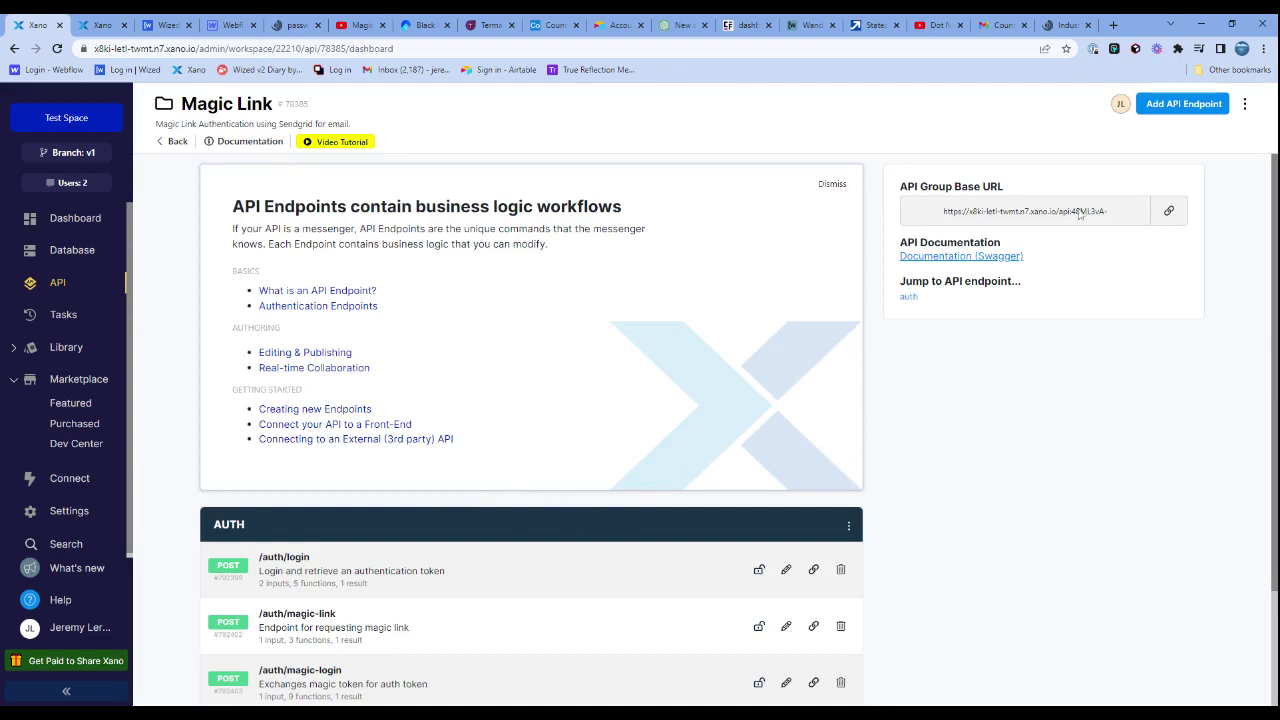
{"action": "left_click", "coordinate": [1168, 210]}
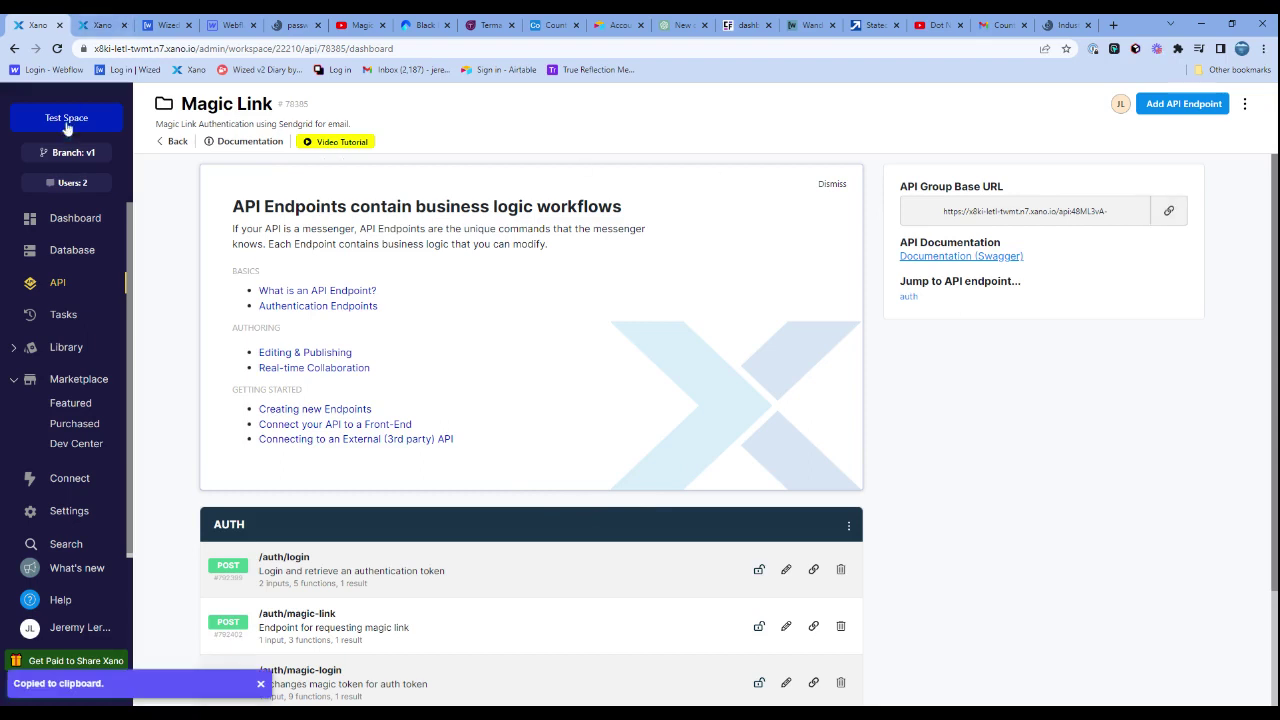
{"action": "left_click", "coordinate": [170, 28]}
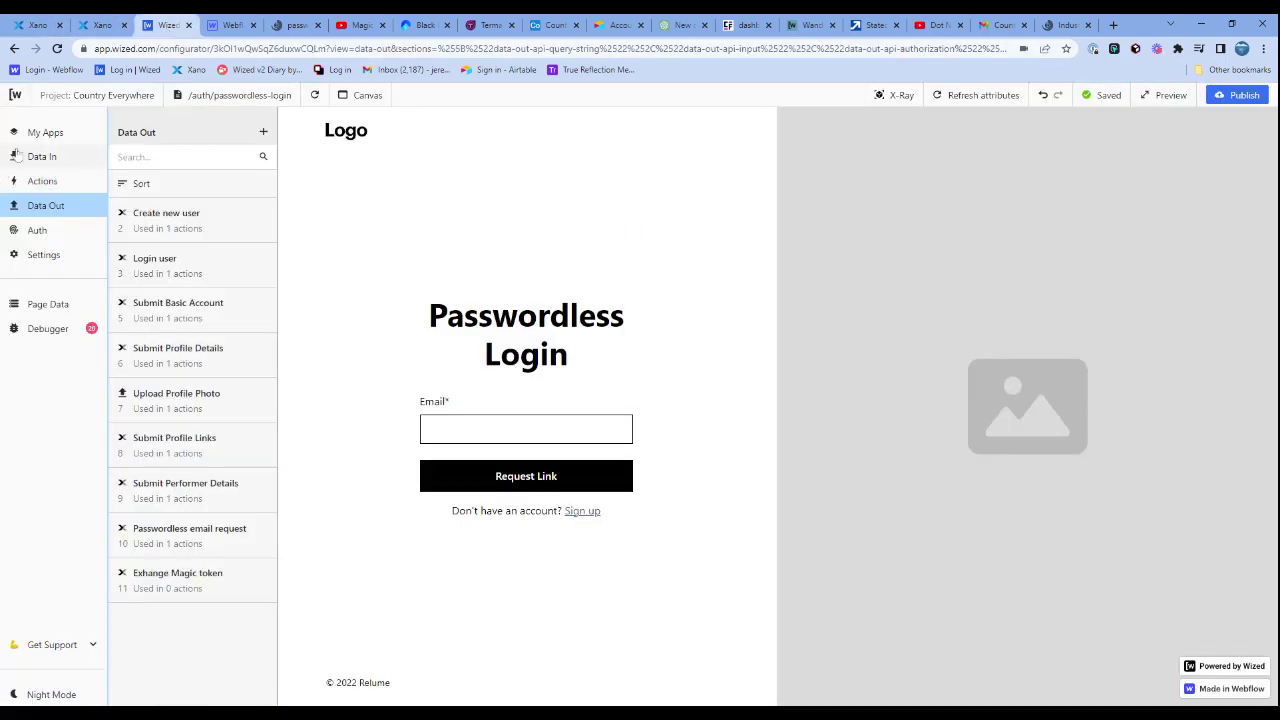
{"action": "left_click", "coordinate": [56, 138]}
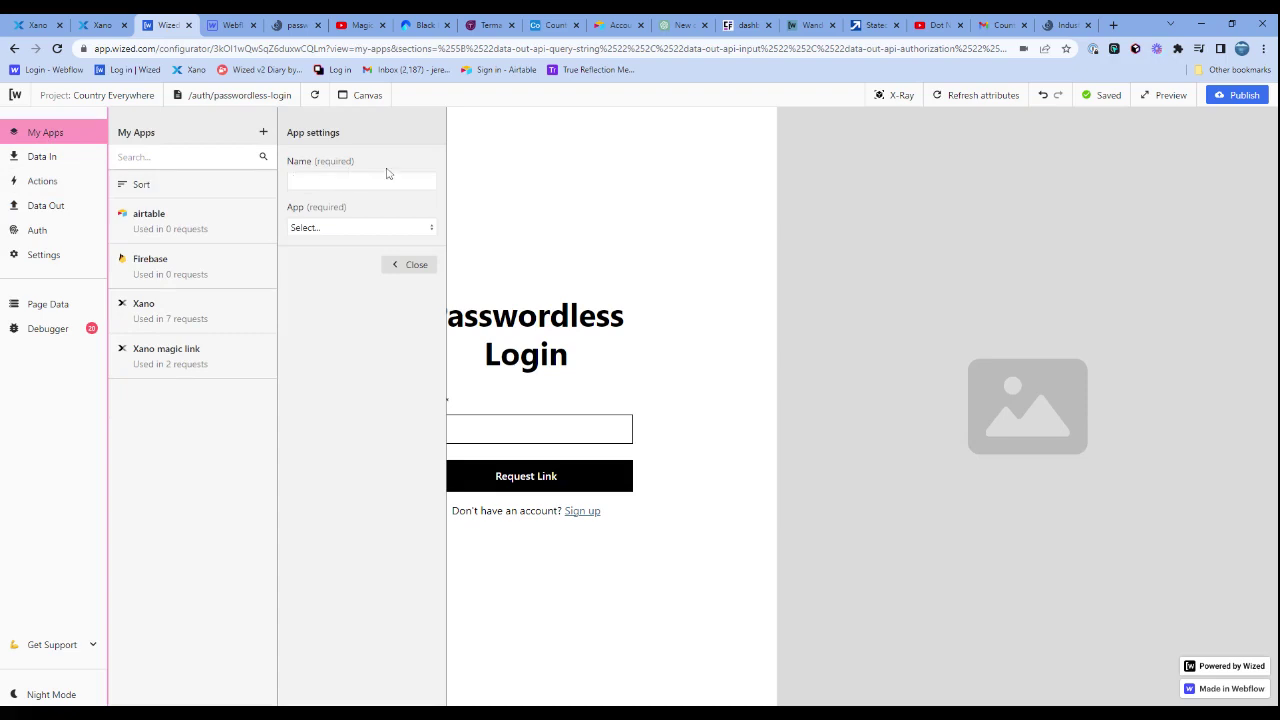
{"action": "left_click", "coordinate": [340, 228]}
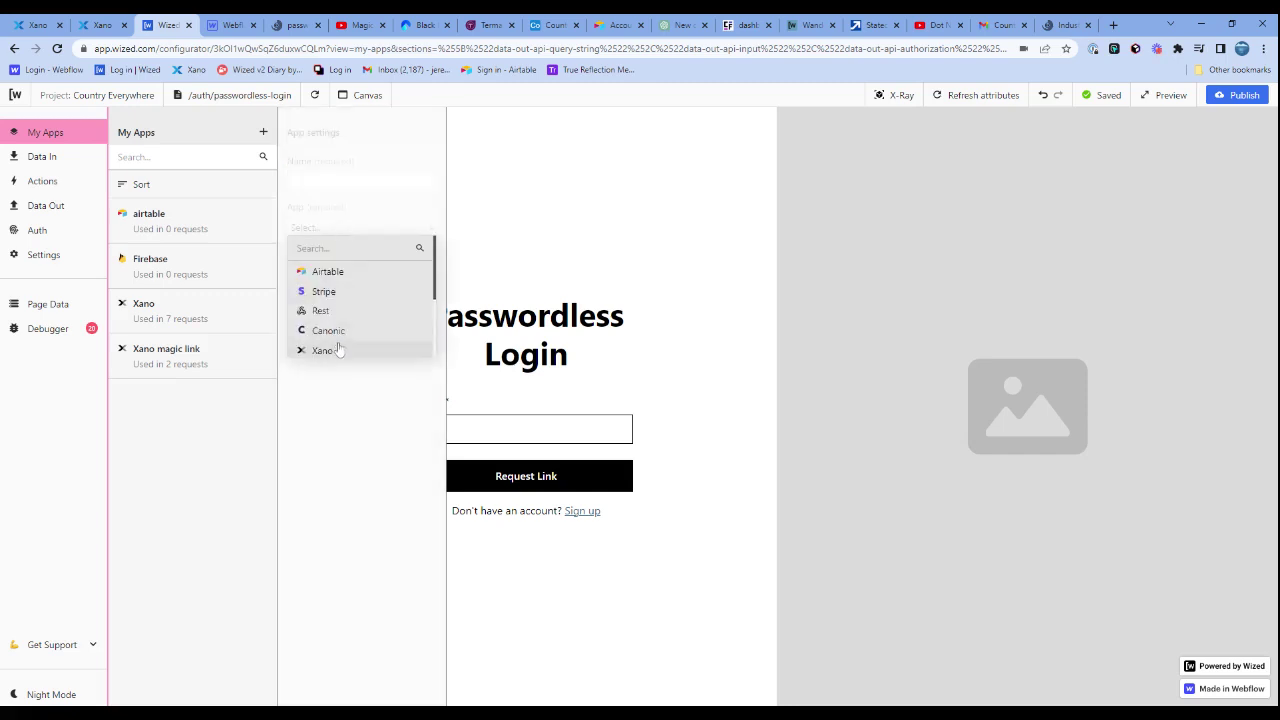
{"action": "left_click", "coordinate": [371, 208]}
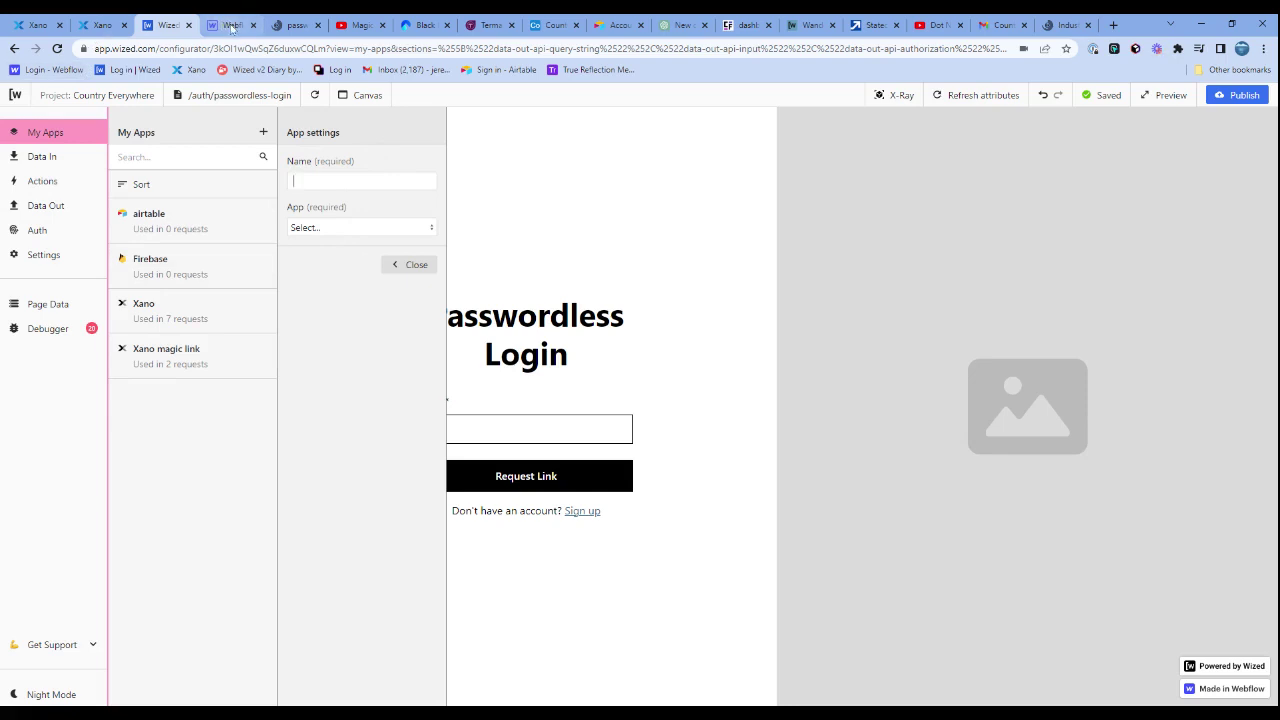
{"action": "left_click", "coordinate": [32, 28]}
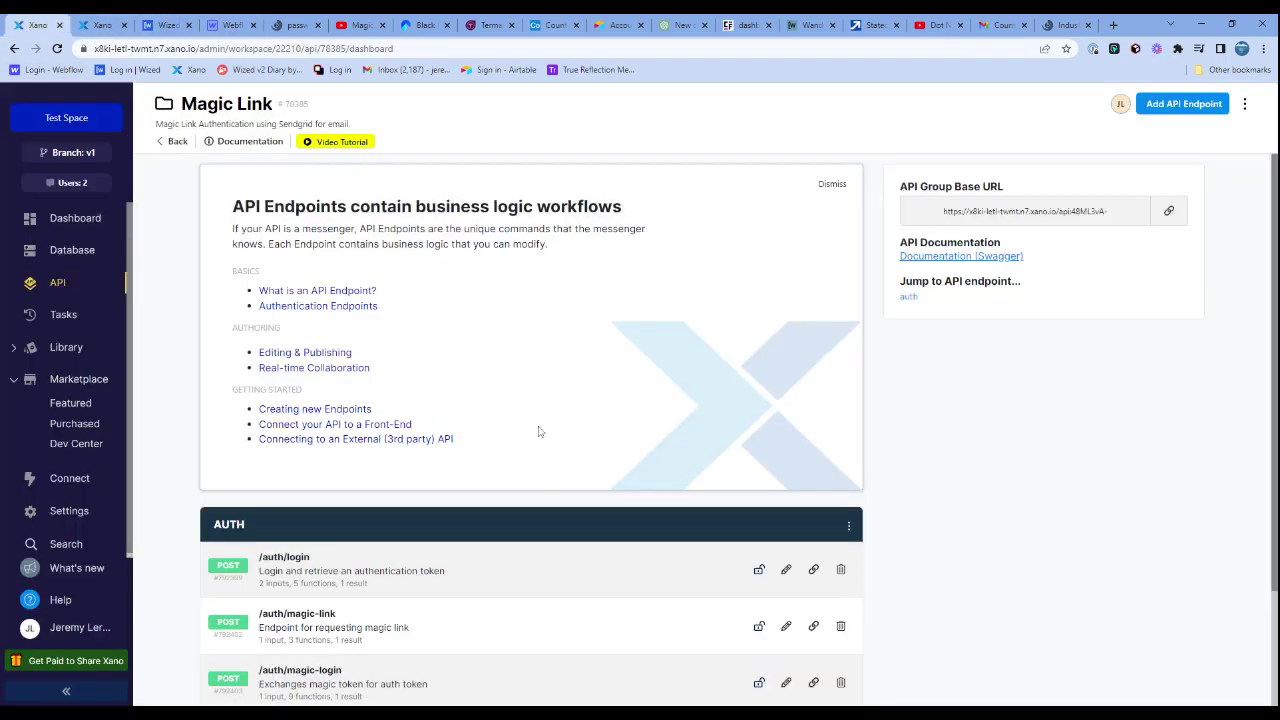
Review the /auth/magic-link endpoint's email input, then switch back to the Wized tab
{"action": "scroll", "coordinate": [538, 432], "scroll_direction": "down", "scroll_amount": 2}
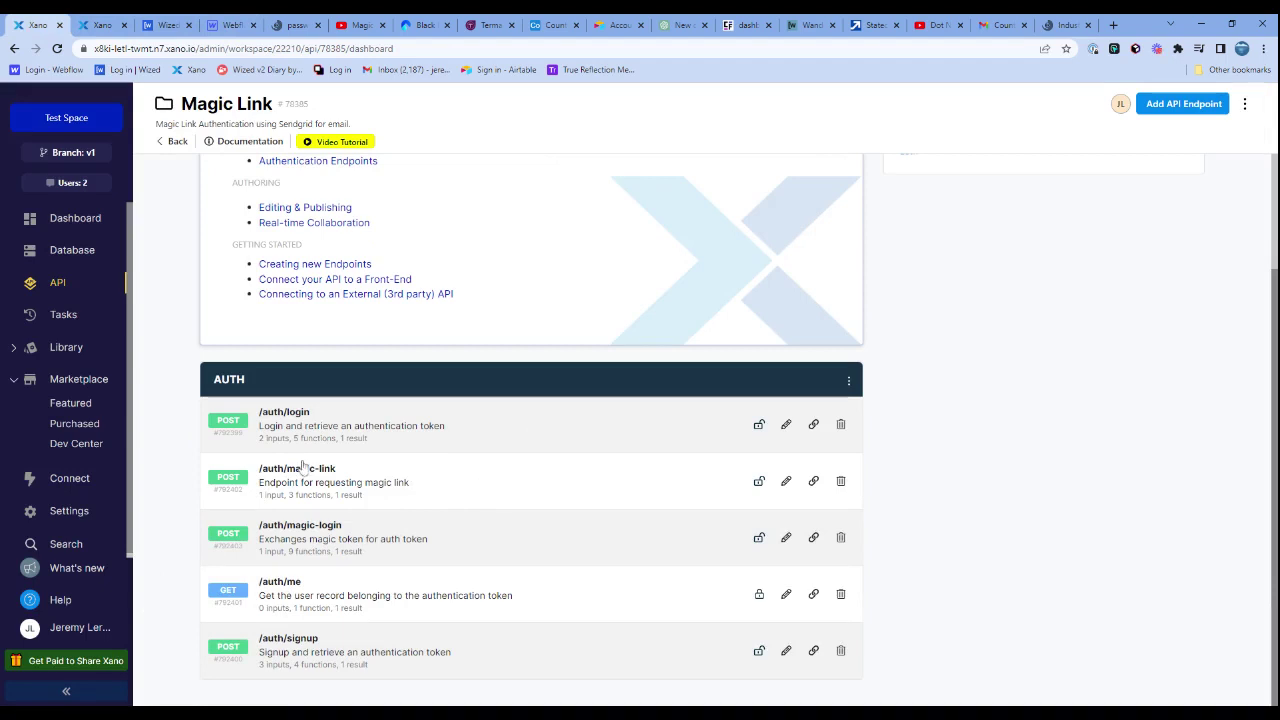
{"action": "left_click", "coordinate": [470, 481]}
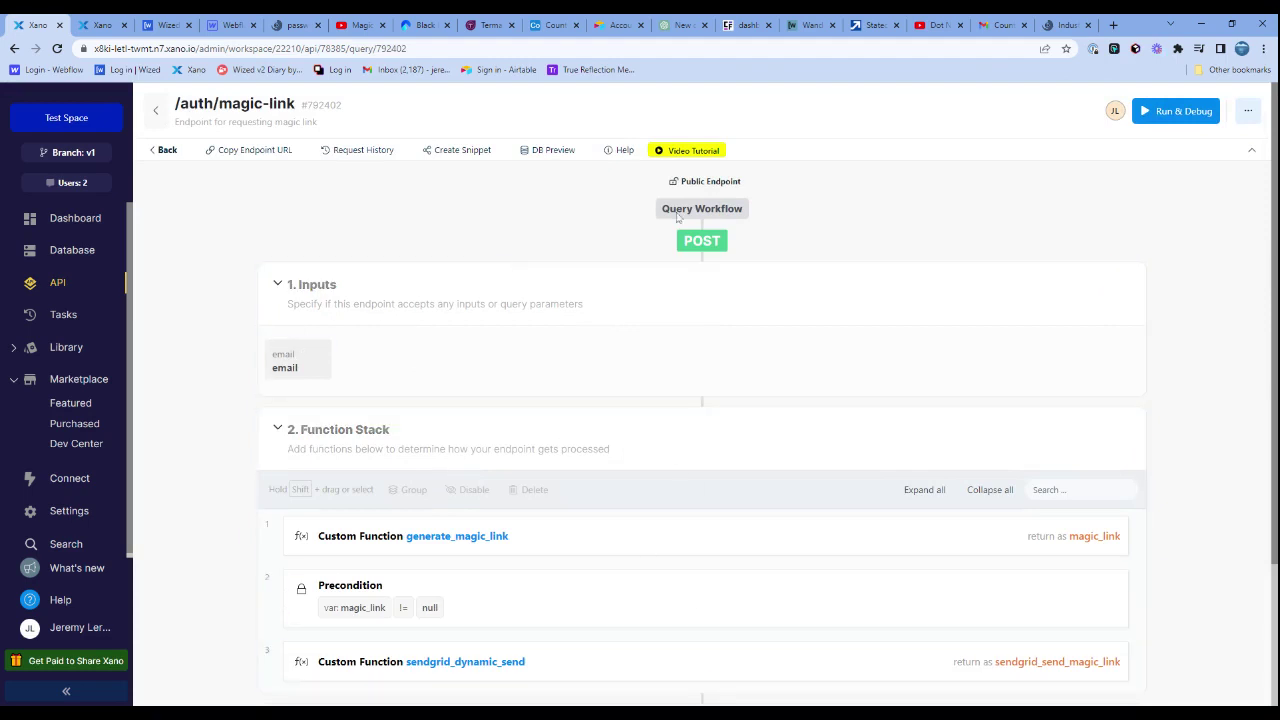
{"action": "left_click", "coordinate": [160, 25]}
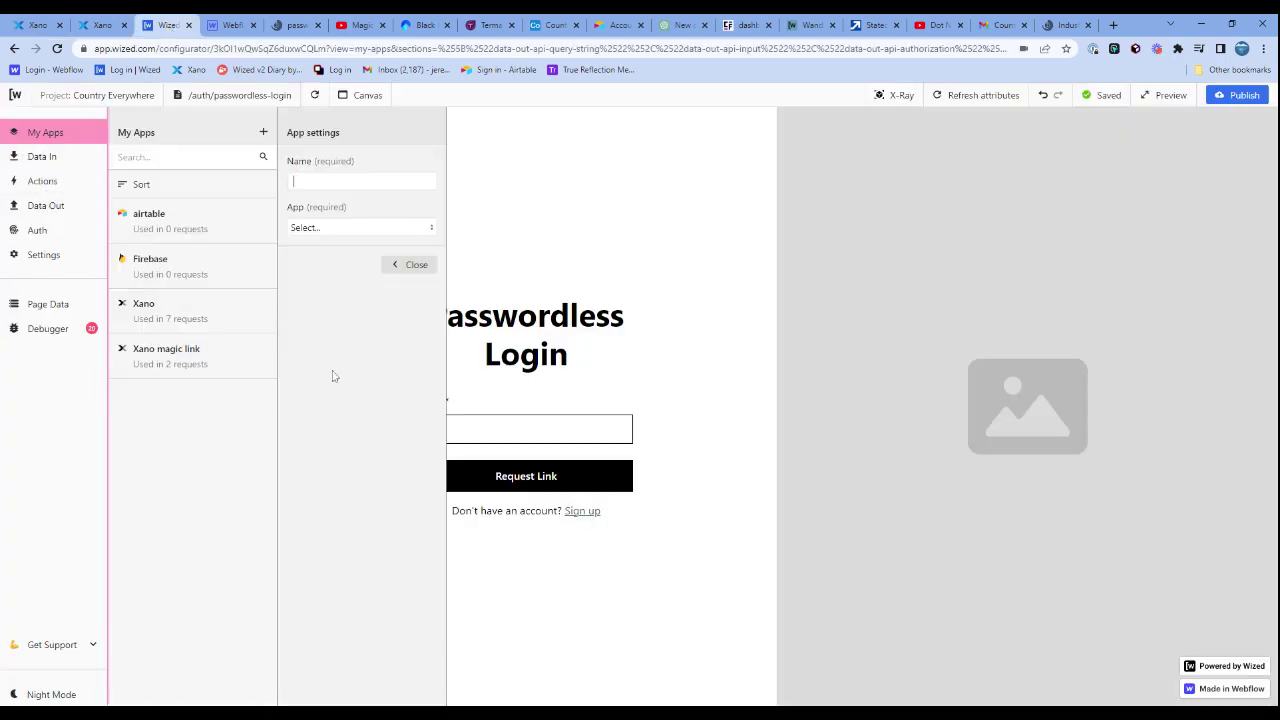
Replace the Passwordless email request's URL endpoint with /auth/magic-link copied from Xano
{"action": "left_click", "coordinate": [50, 208]}
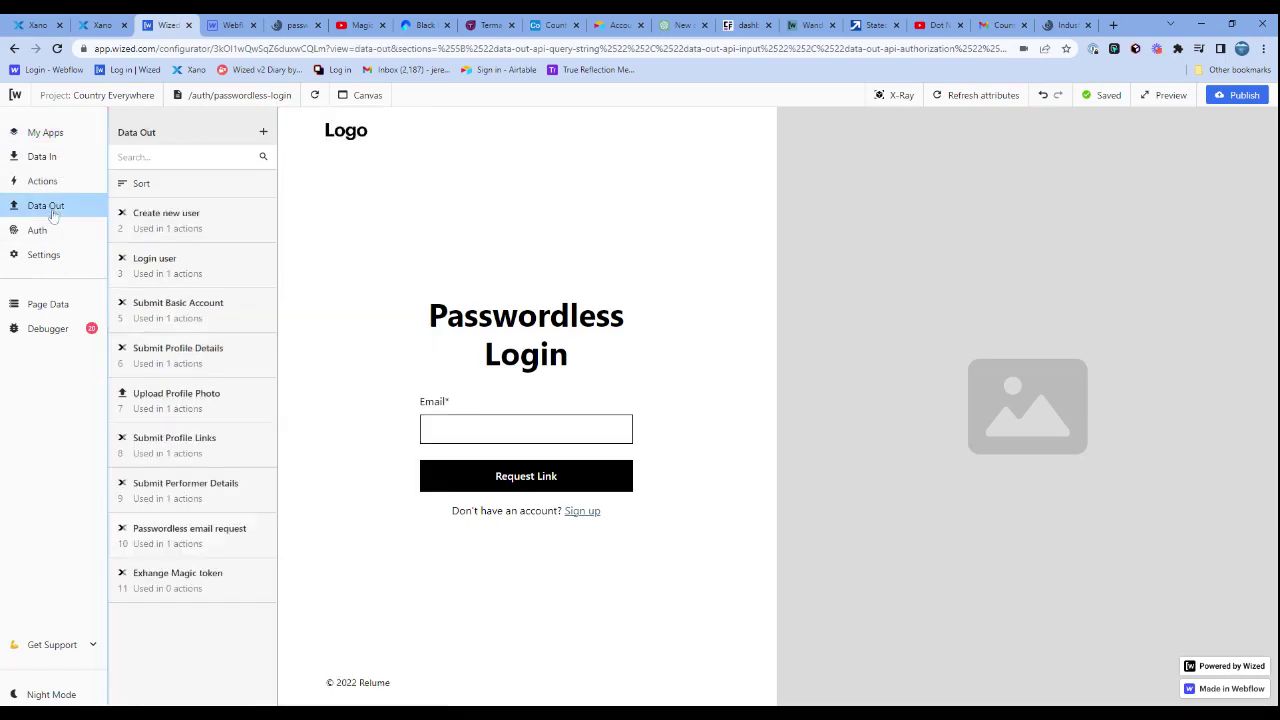
{"action": "left_click", "coordinate": [247, 545]}
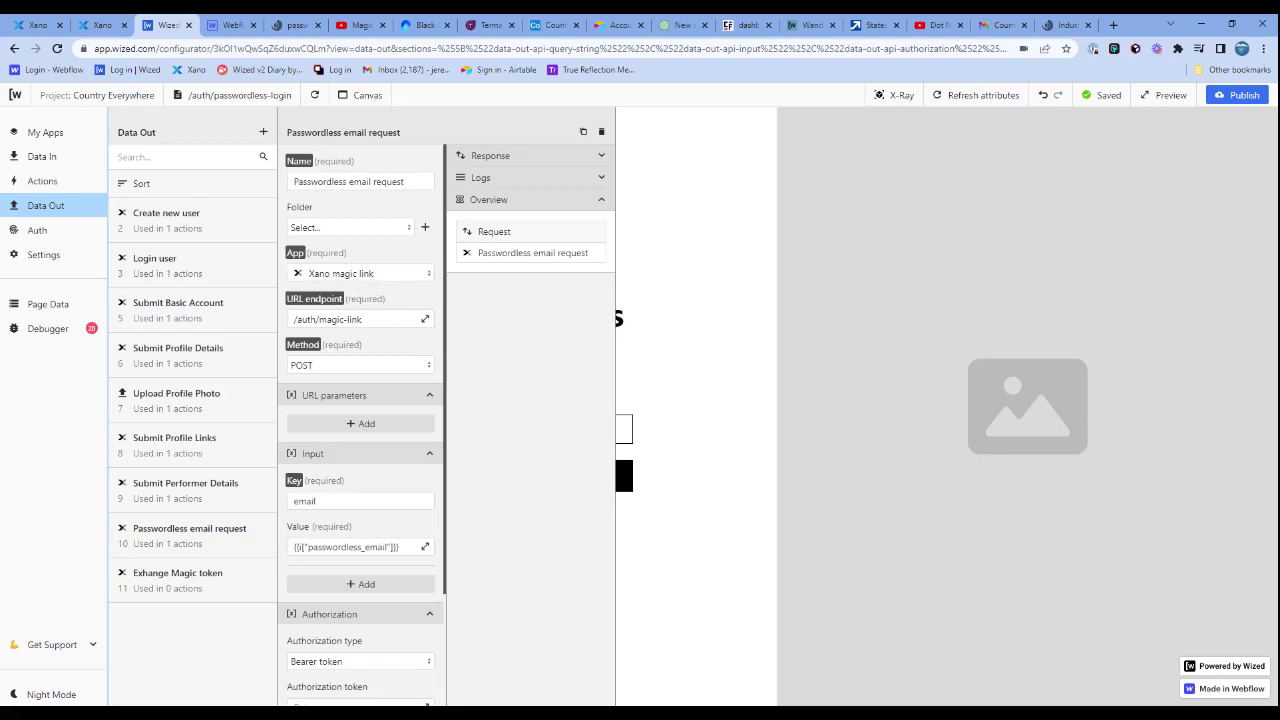
{"action": "left_click", "coordinate": [362, 319]}
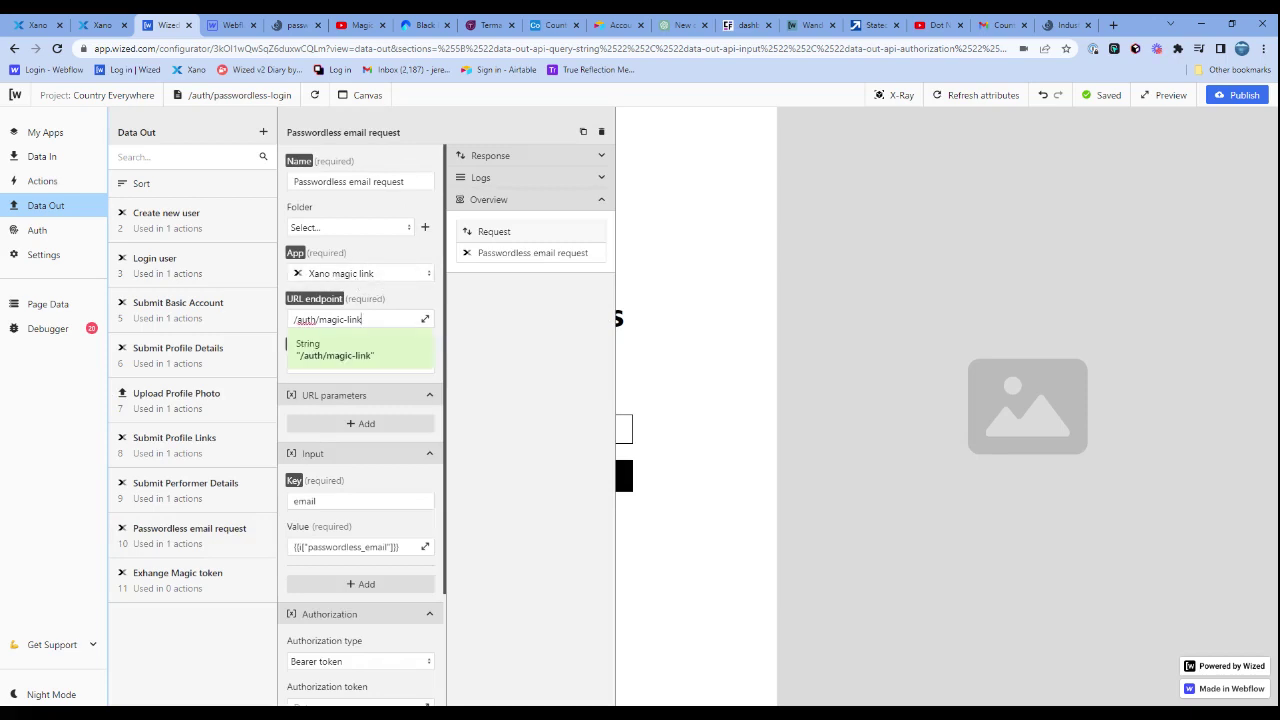
{"action": "left_click", "coordinate": [37, 25]}
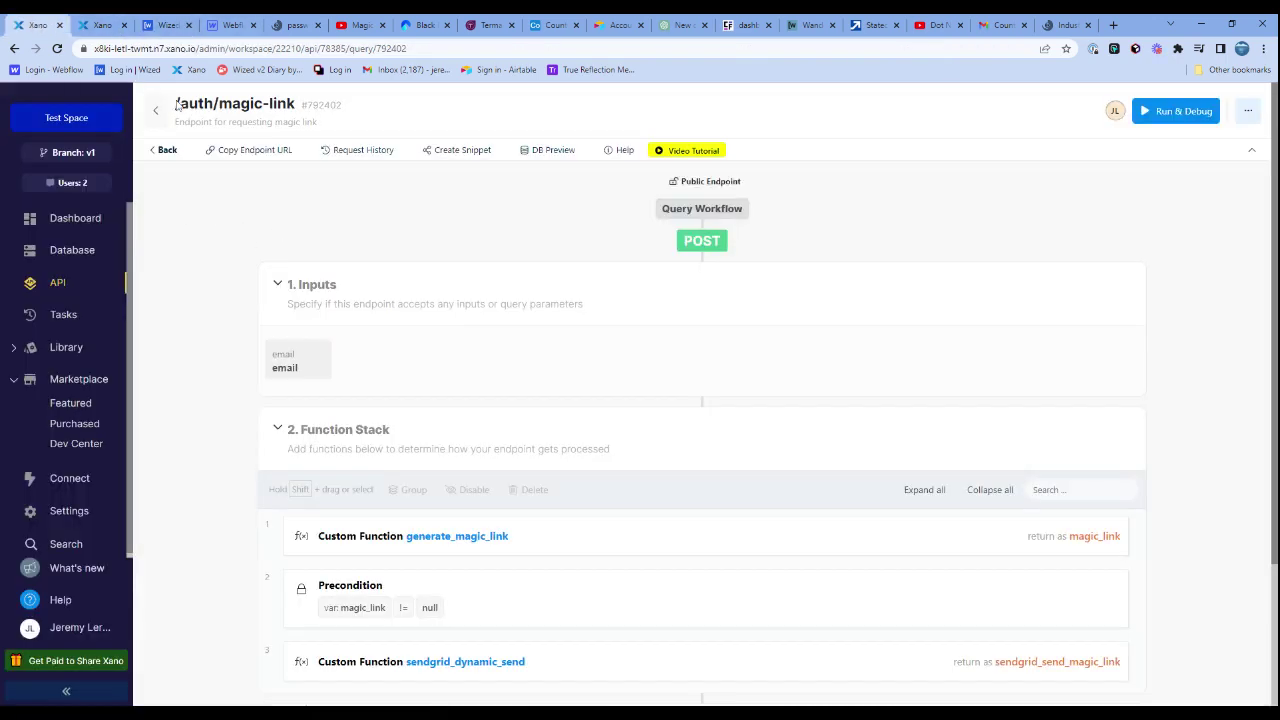
{"action": "left_click_drag", "start_coordinate": [175, 103], "coordinate": [295, 104]}
{"action": "key", "text": "ctrl+c"}
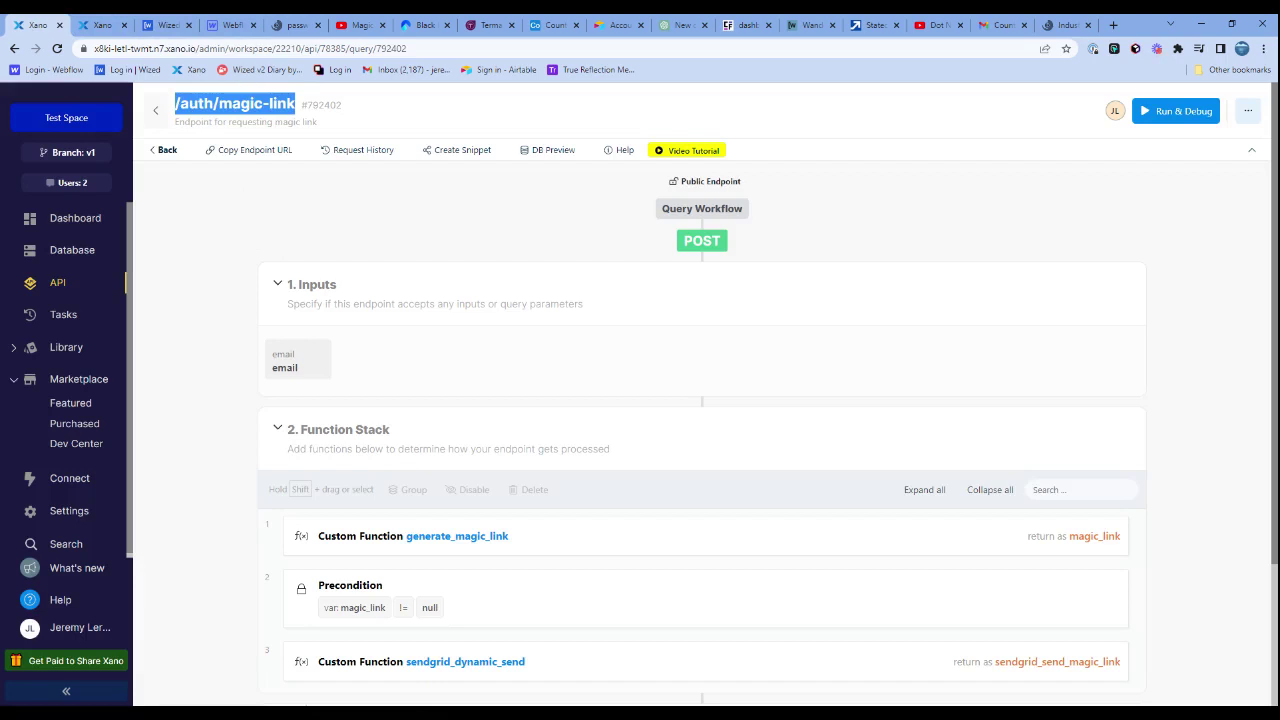
{"action": "left_click", "coordinate": [175, 25]}
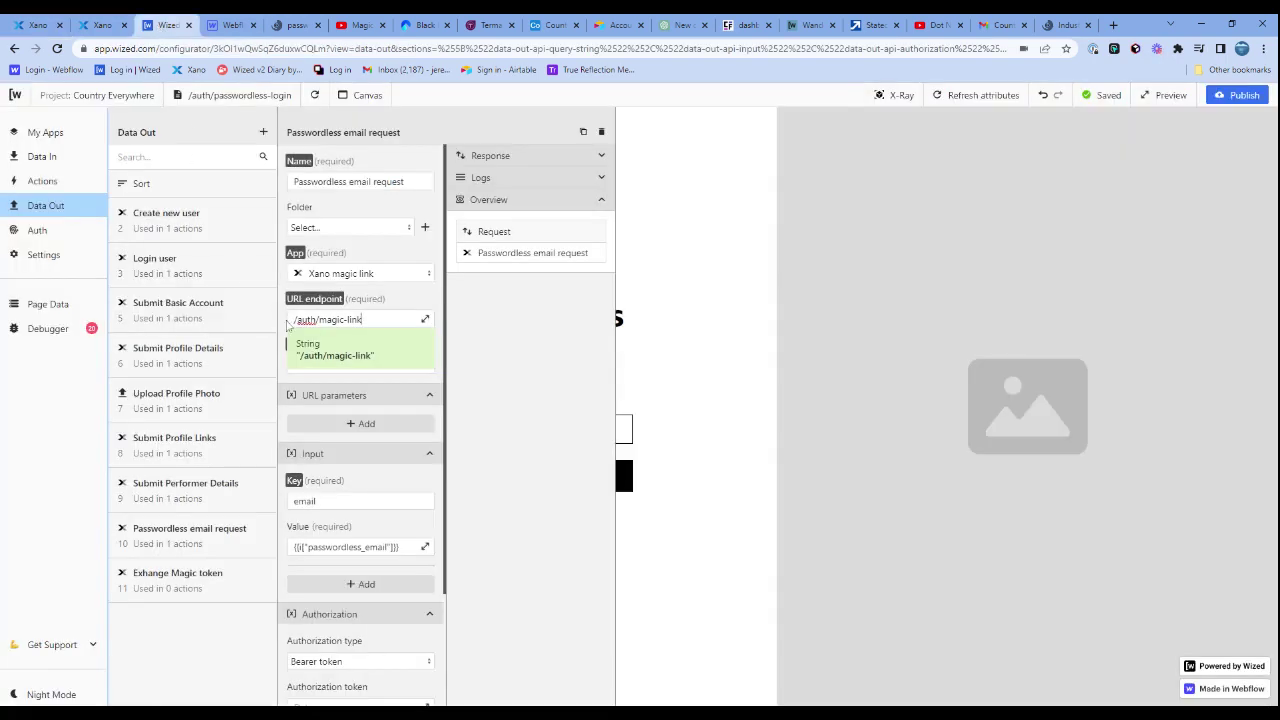
{"action": "left_click_drag", "start_coordinate": [293, 319], "coordinate": [362, 319]}
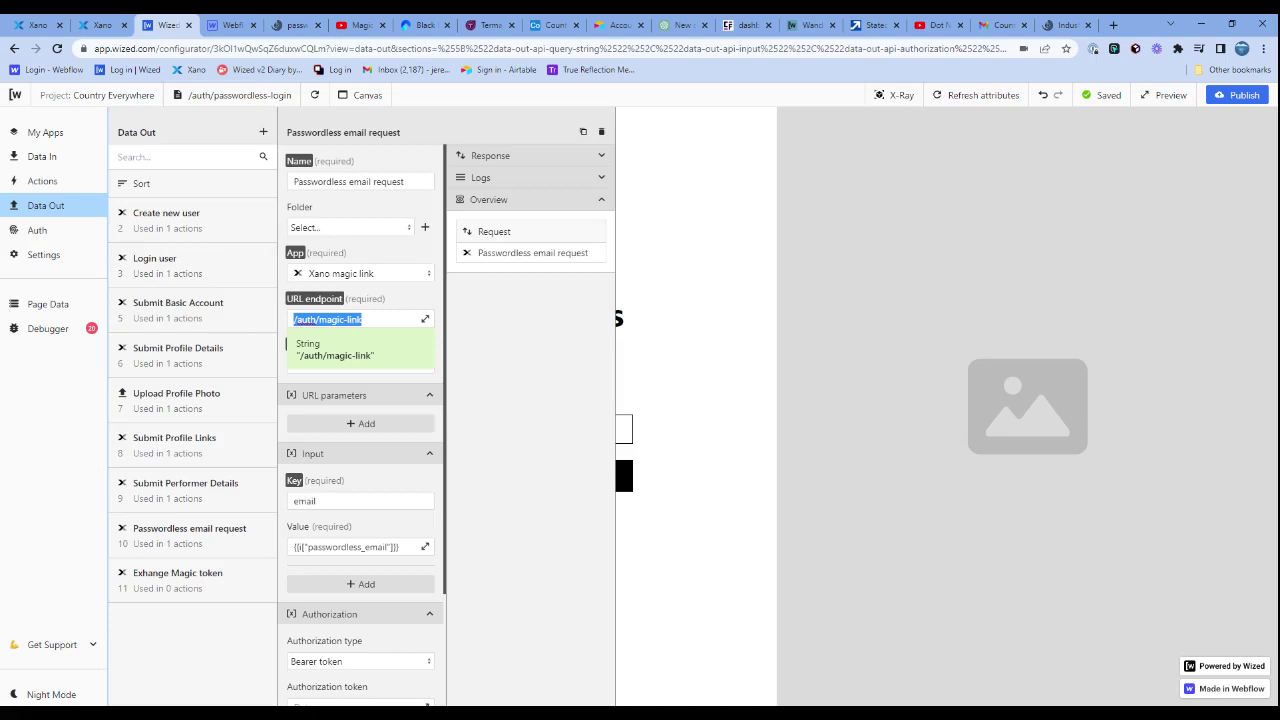
{"action": "key", "text": "ctrl+v"}
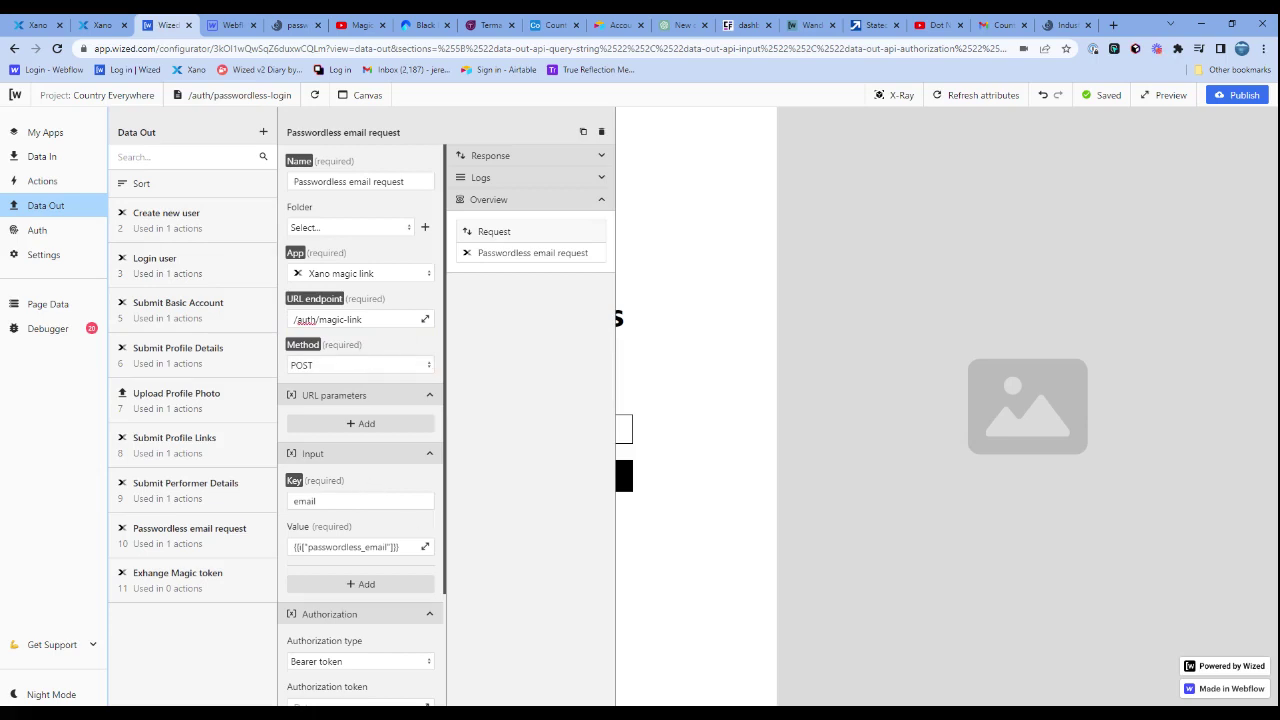
Confirm the email body field sends the passwordless_email input and close the value editor
{"action": "left_click", "coordinate": [398, 547]}
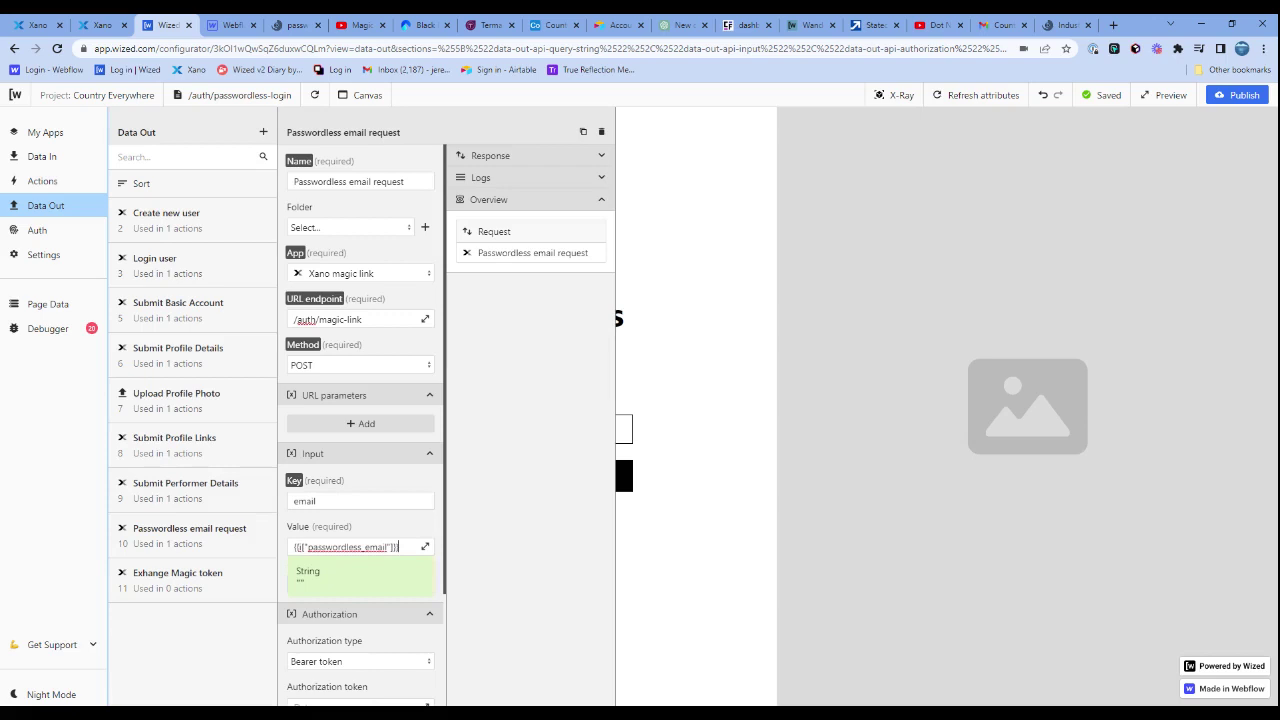
{"action": "left_click", "coordinate": [410, 537]}
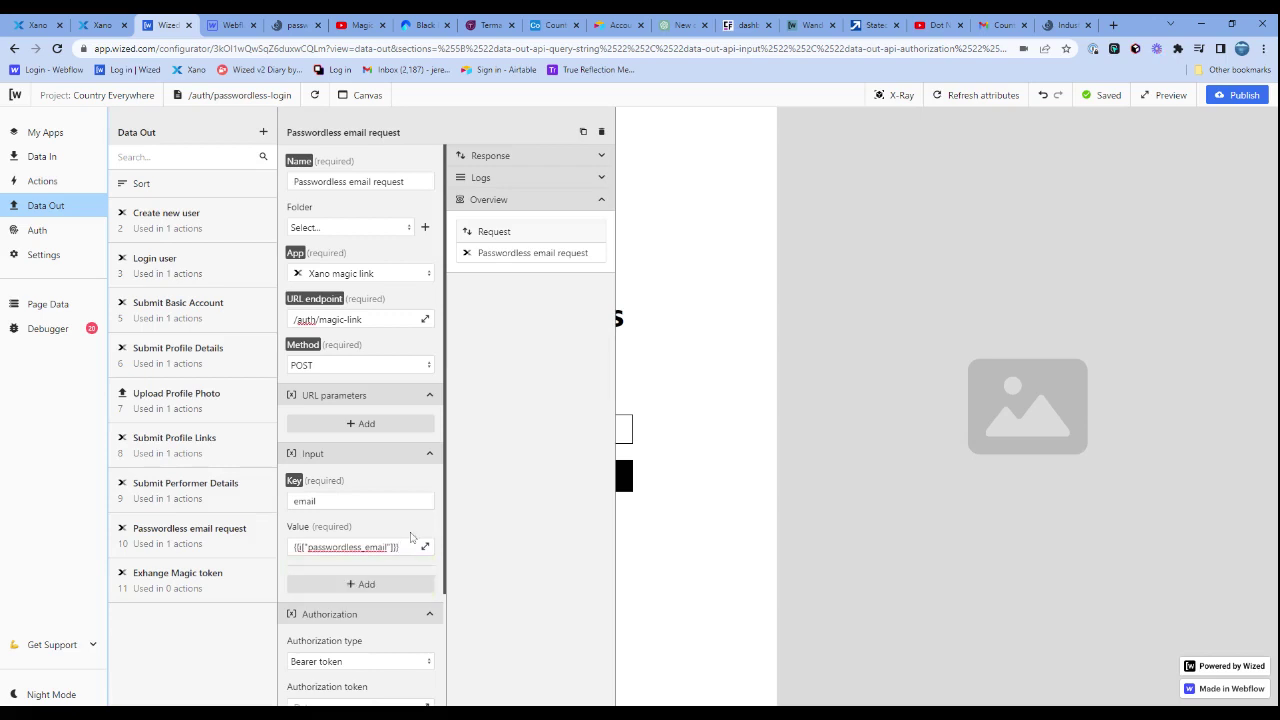
{"action": "left_click", "coordinate": [405, 547]}
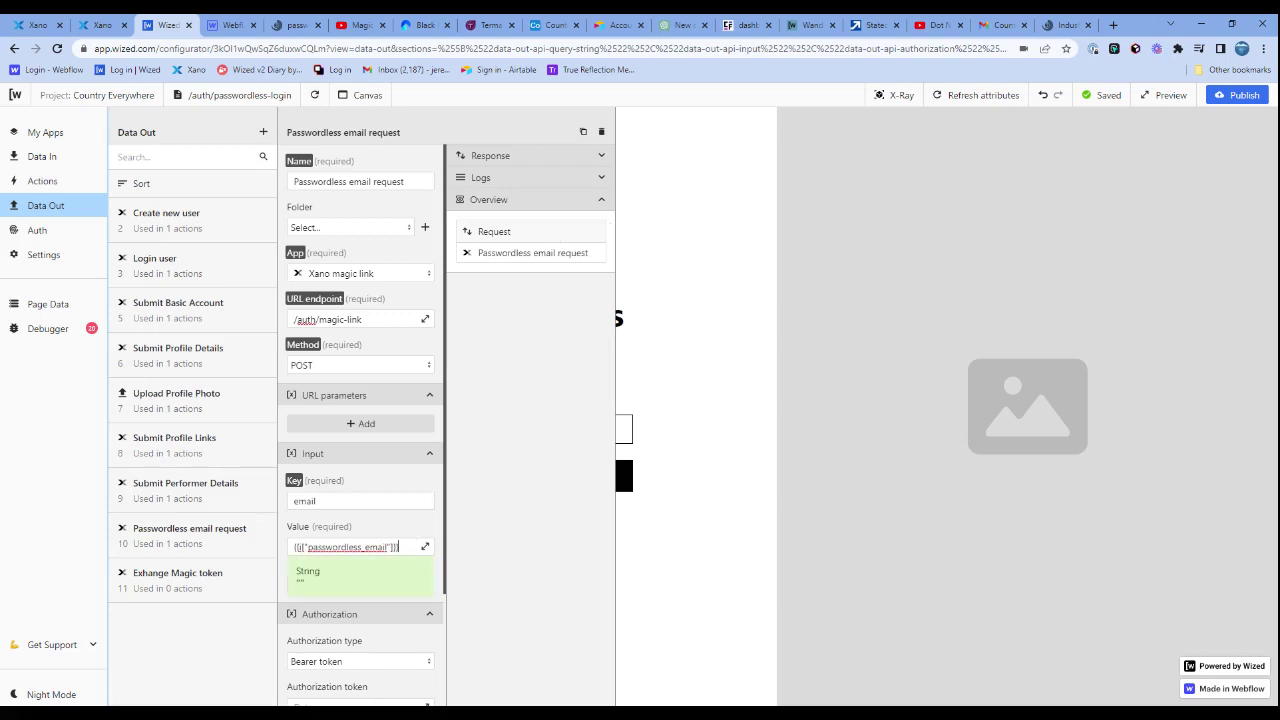
{"action": "left_click", "coordinate": [413, 531]}
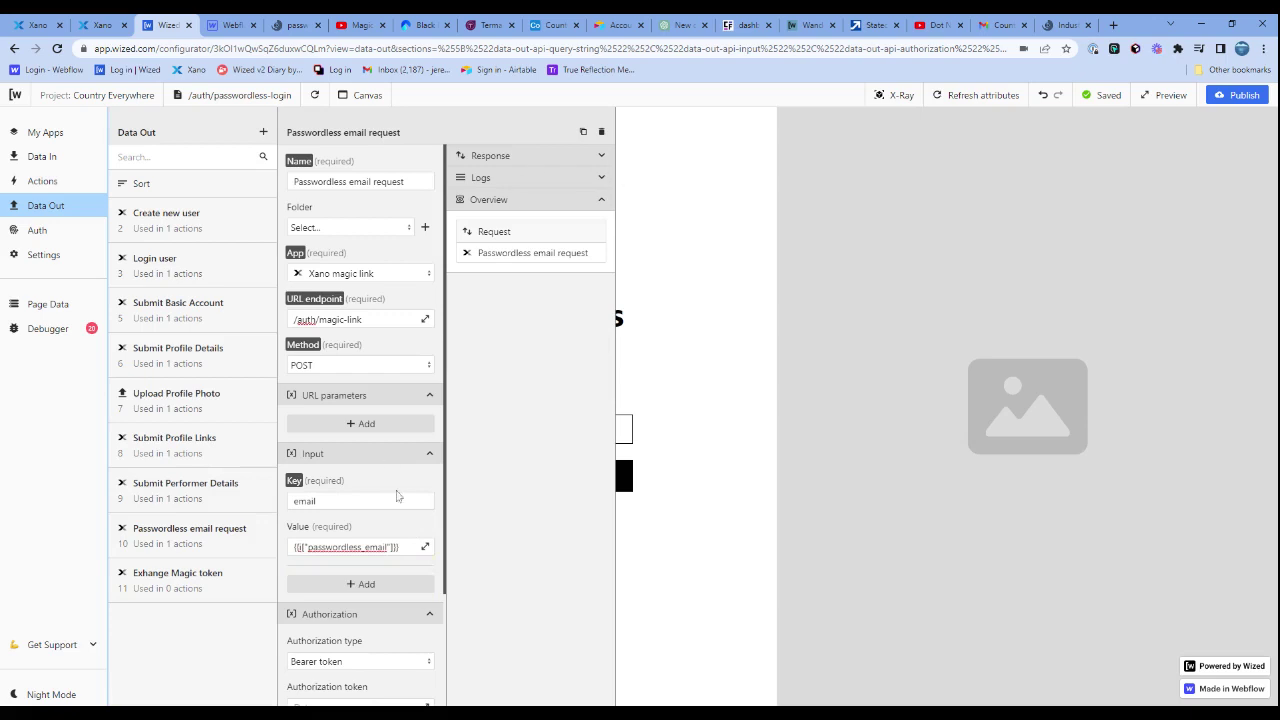
{"action": "left_click", "coordinate": [425, 547]}
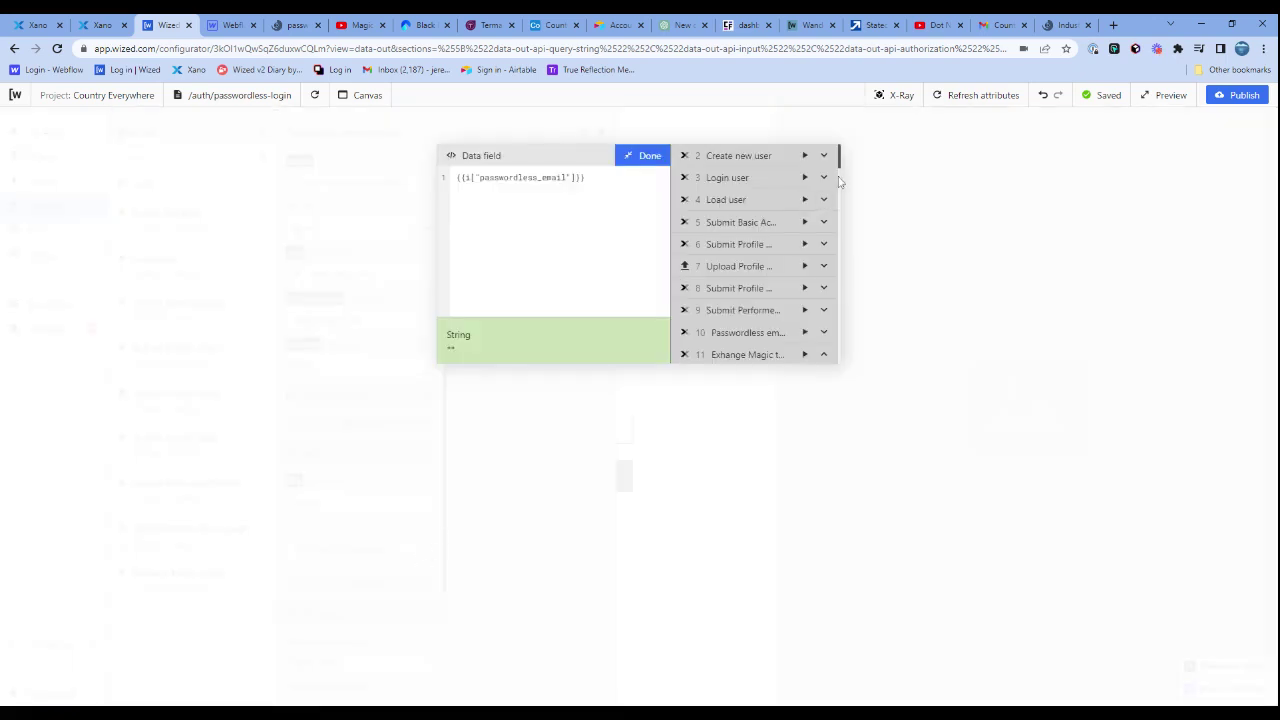
{"action": "left_click_drag", "start_coordinate": [842, 165], "coordinate": [851, 238]}
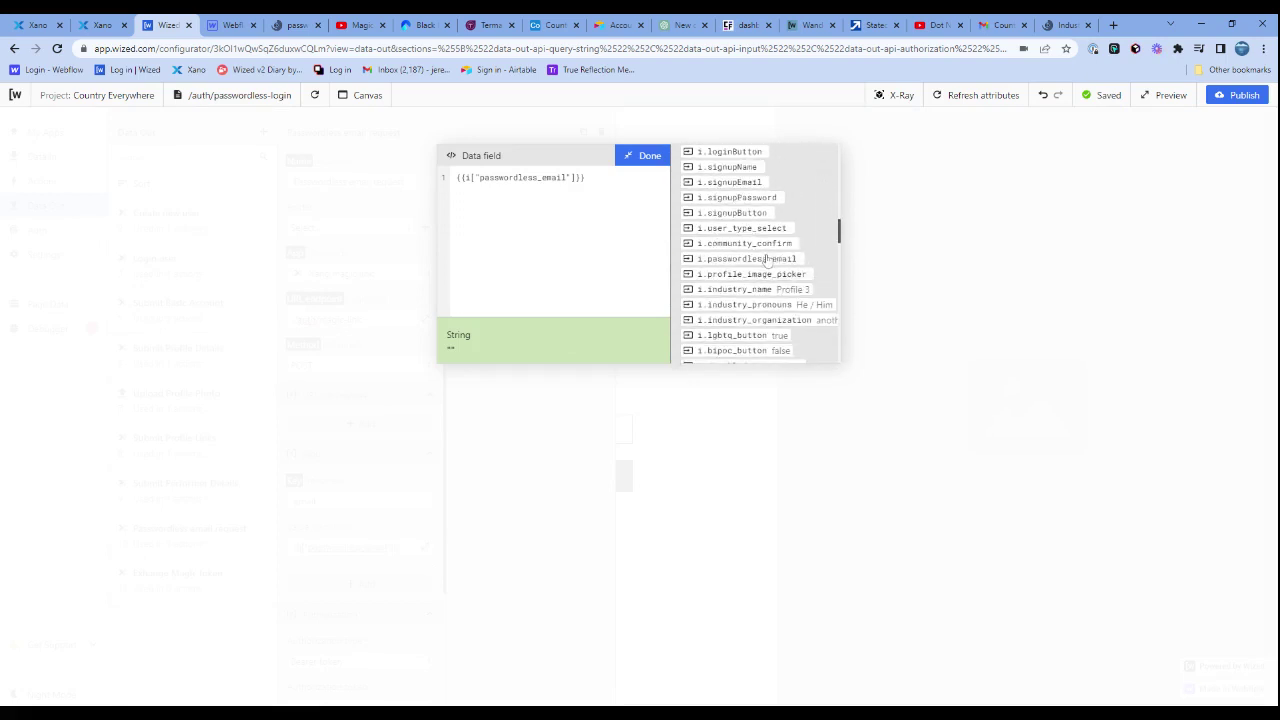
{"action": "left_click", "coordinate": [645, 156]}
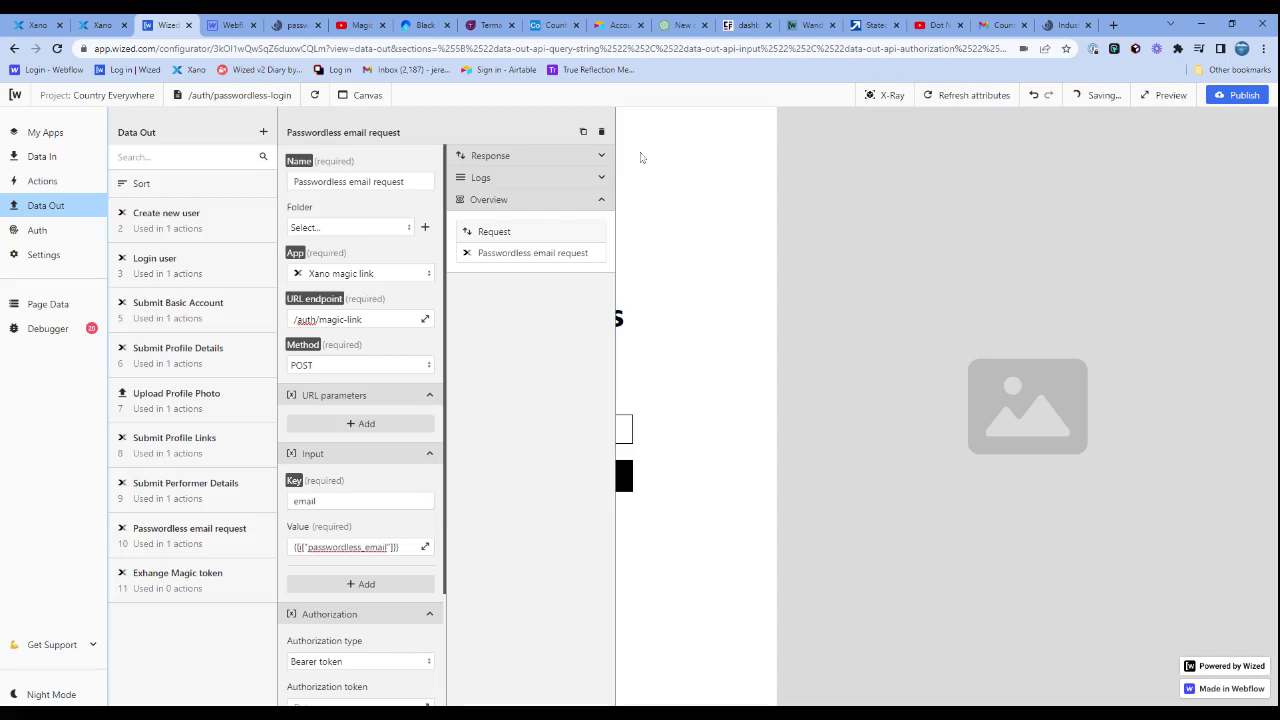
{"action": "scroll", "coordinate": [405, 430], "scroll_direction": "down", "scroll_amount": 2}
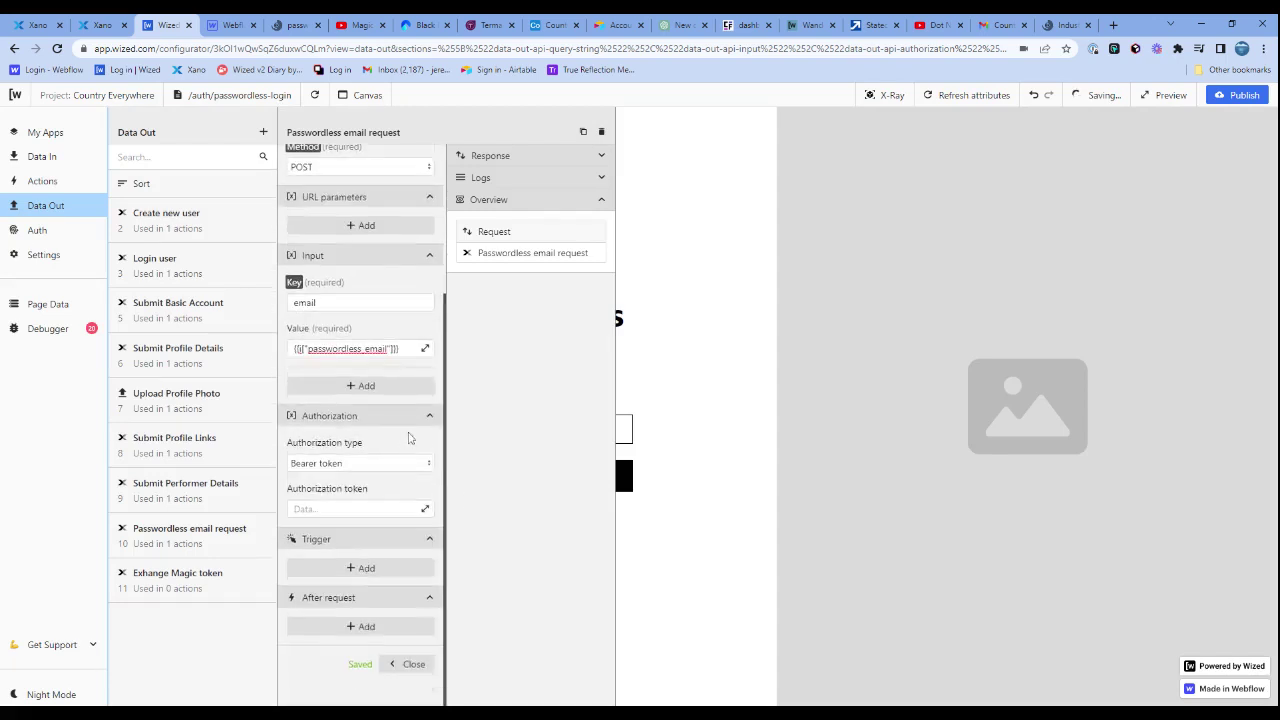
{"action": "scroll", "coordinate": [366, 503], "scroll_direction": "up", "scroll_amount": 2}
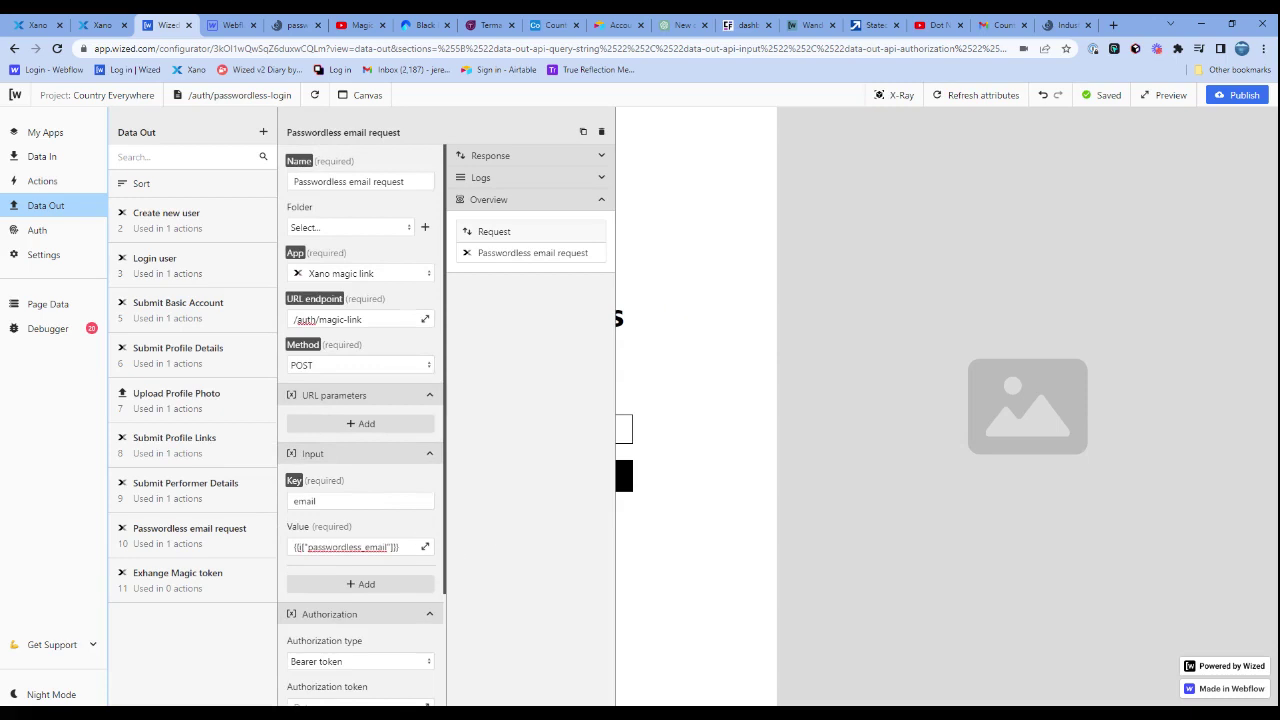
{"action": "scroll", "coordinate": [396, 640], "scroll_direction": "down", "scroll_amount": 2}
Close the request settings and submit the login form with the user's e-mail address
{"action": "left_click", "coordinate": [393, 666]}
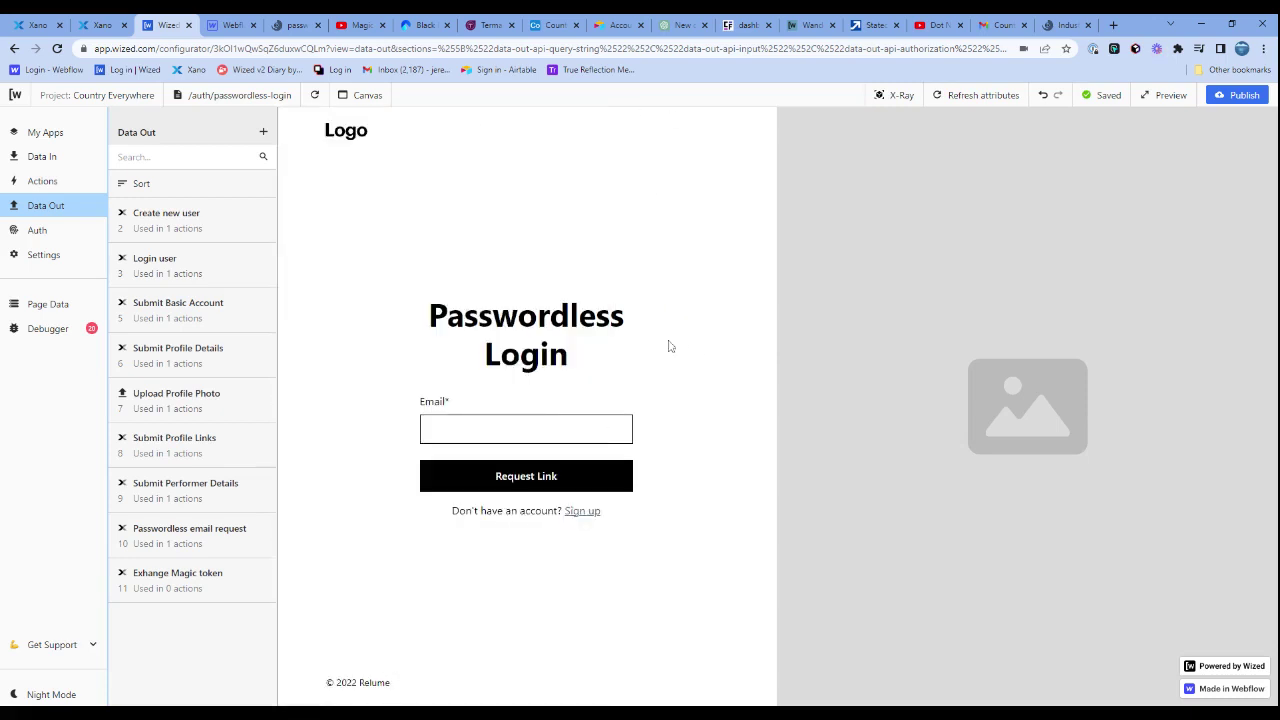
{"action": "left_click", "coordinate": [617, 429]}
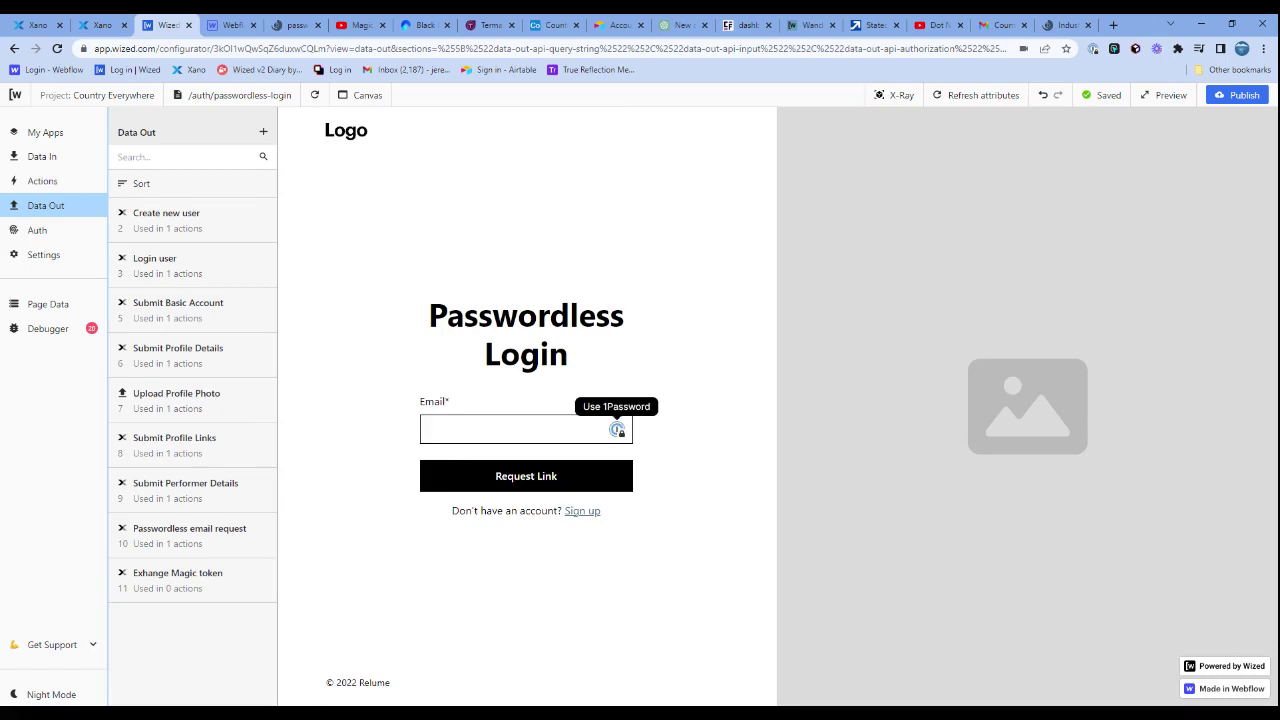
{"action": "key", "text": "ctrl+v"}
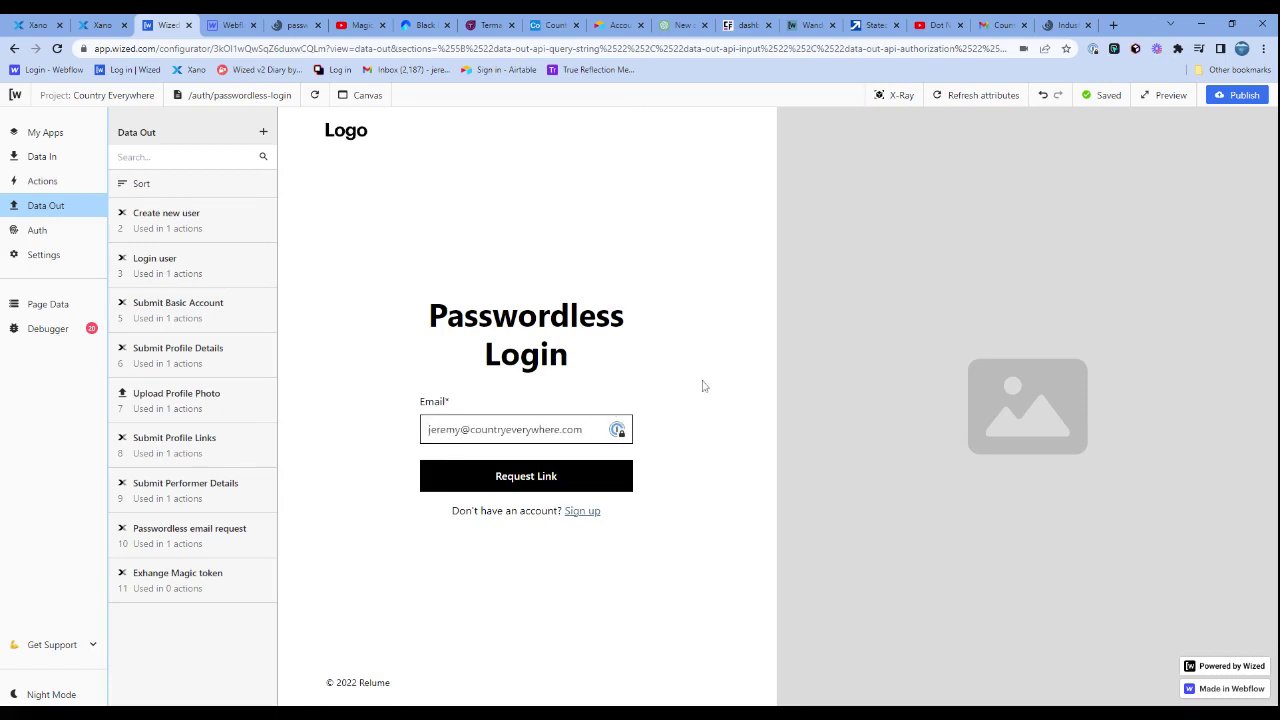
{"action": "left_click", "coordinate": [540, 478]}
Refresh Gmail's sign-in email results and open the newest Passwordless Sign In email
{"action": "left_click", "coordinate": [995, 28]}
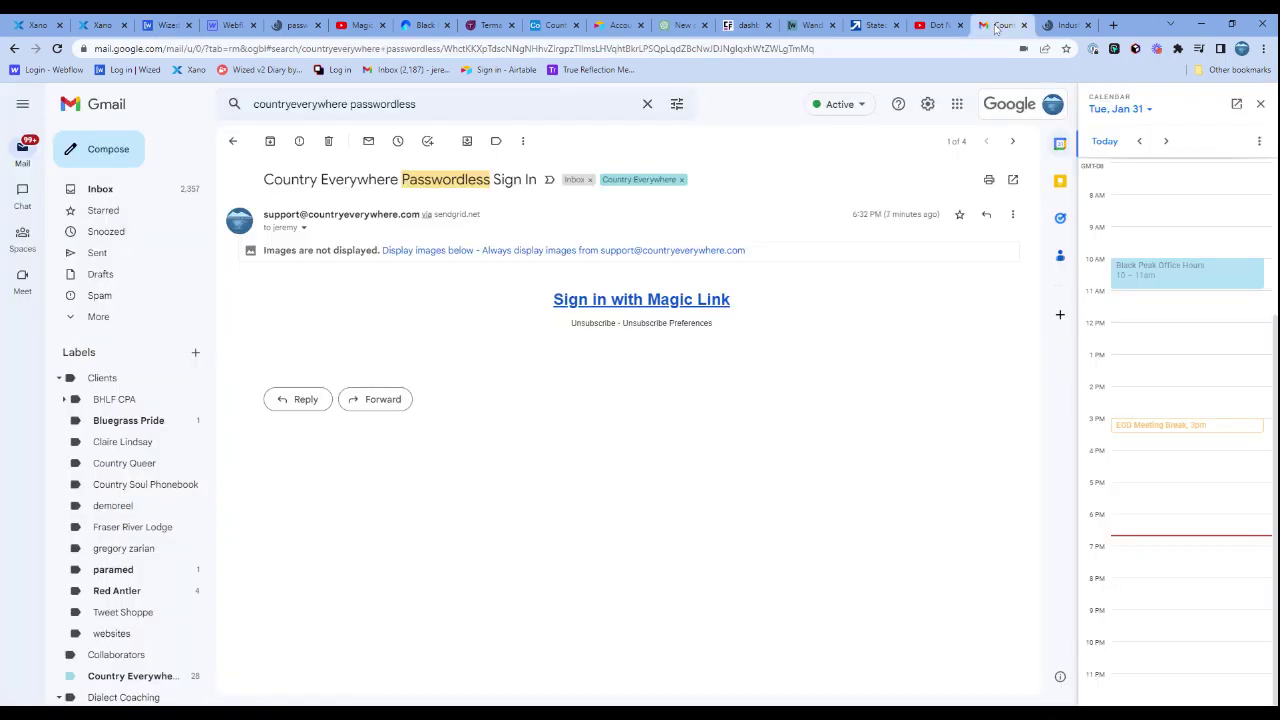
{"action": "left_click", "coordinate": [236, 145]}
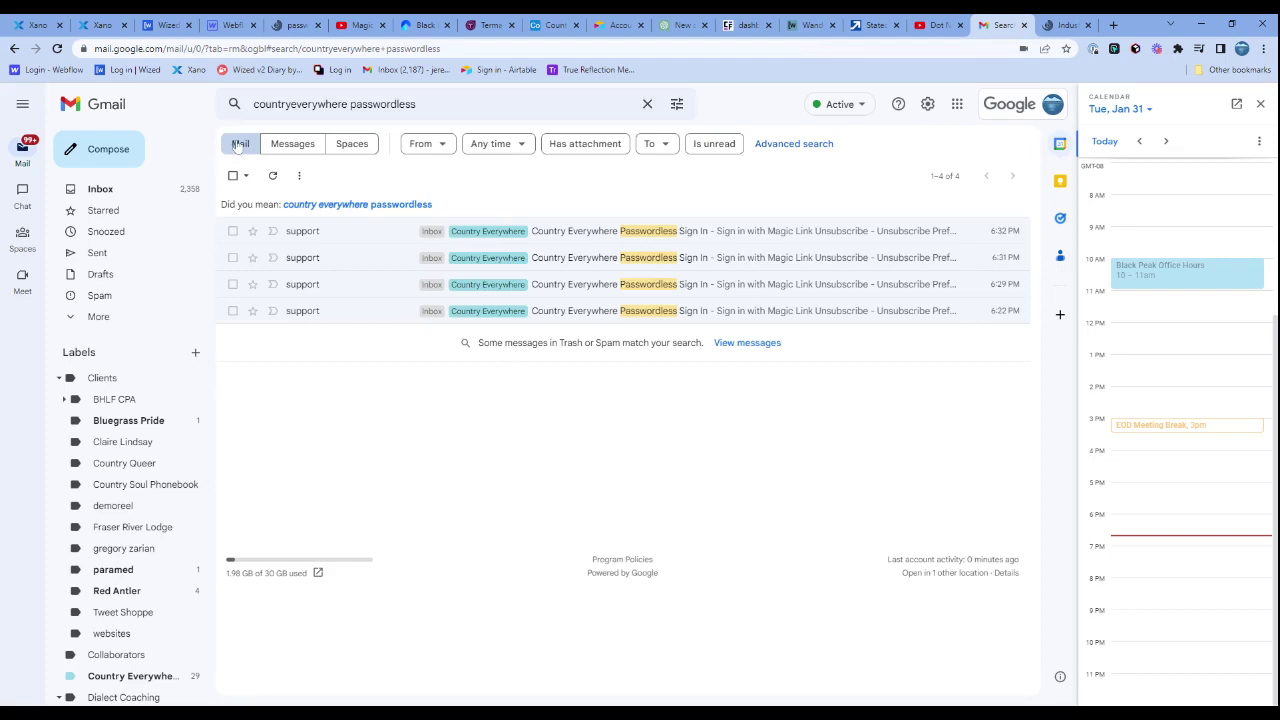
{"action": "left_click", "coordinate": [272, 177]}
{"action": "left_click", "coordinate": [272, 177]}
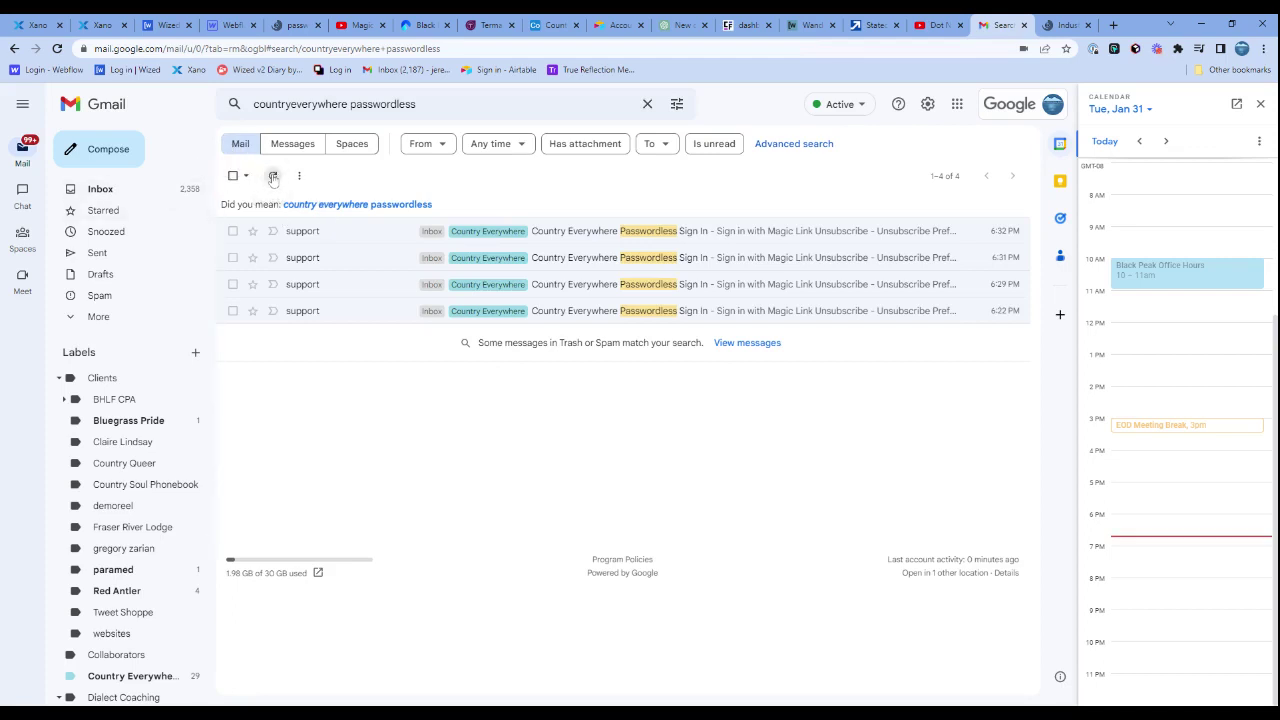
{"action": "left_click", "coordinate": [705, 235]}
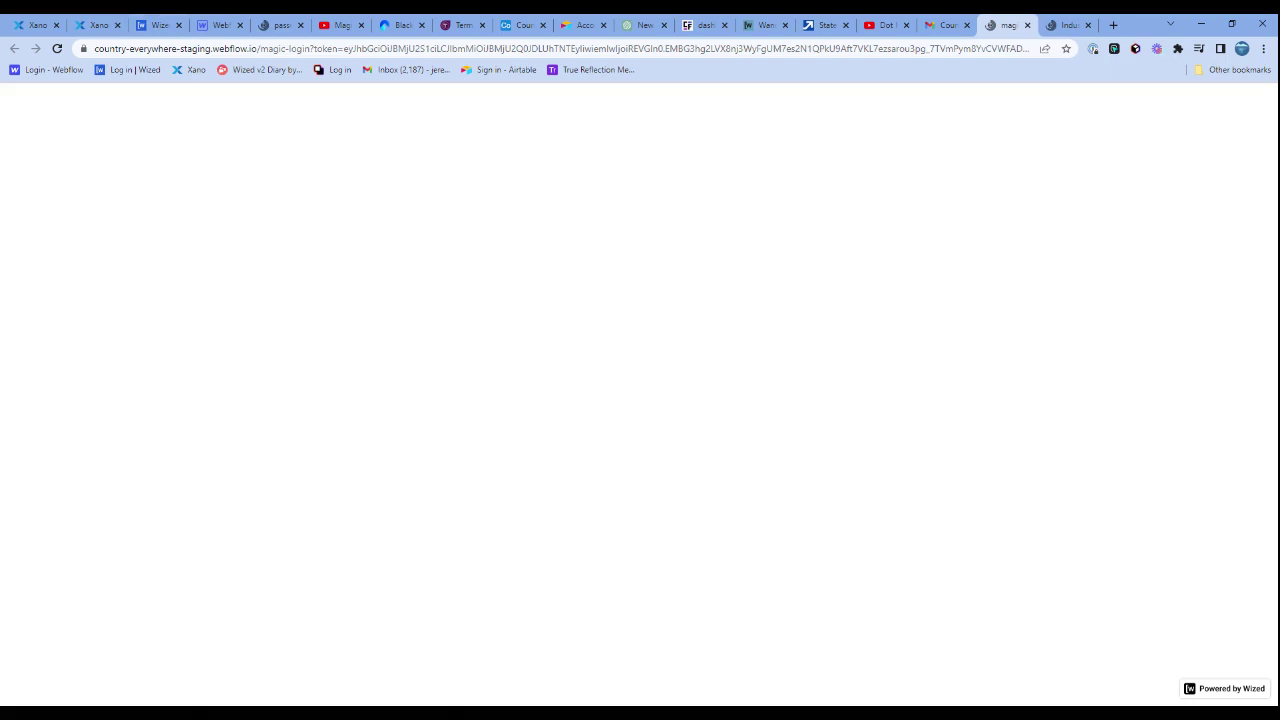
Review Xano's /auth/magic-login endpoint from the Magic Link API group's endpoint list
{"action": "left_click", "coordinate": [218, 25]}
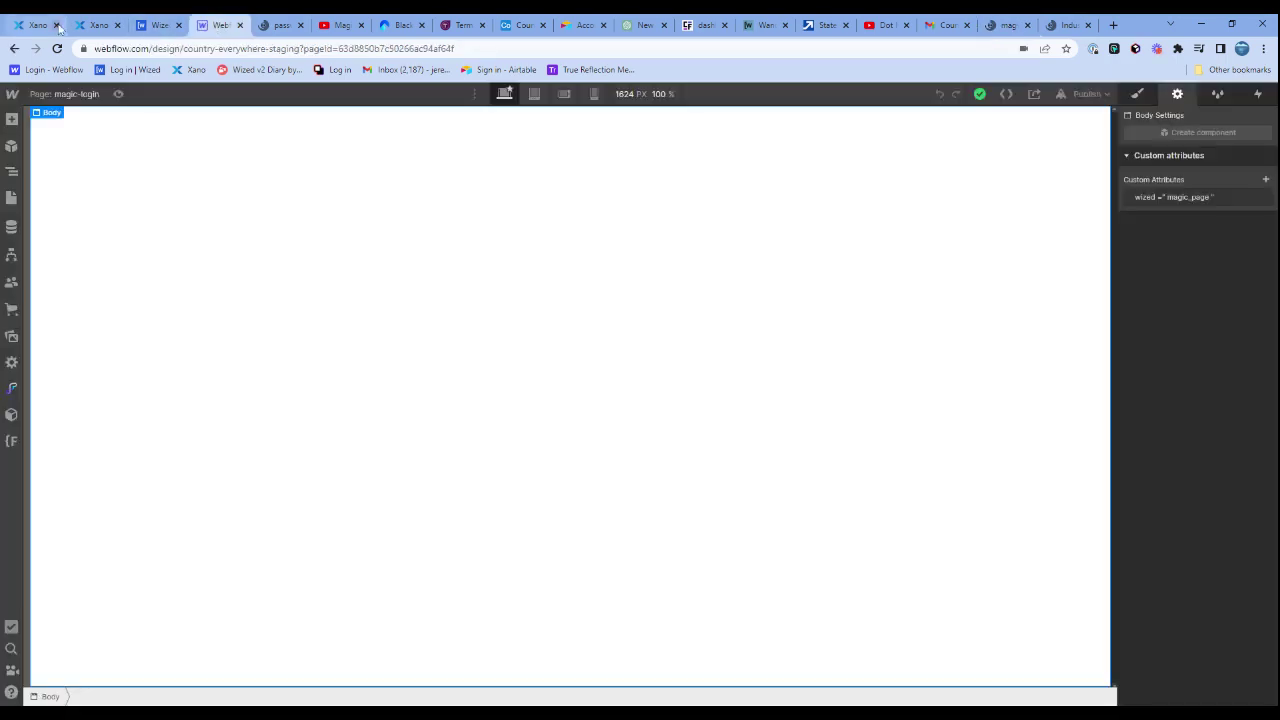
{"action": "left_click", "coordinate": [30, 25]}
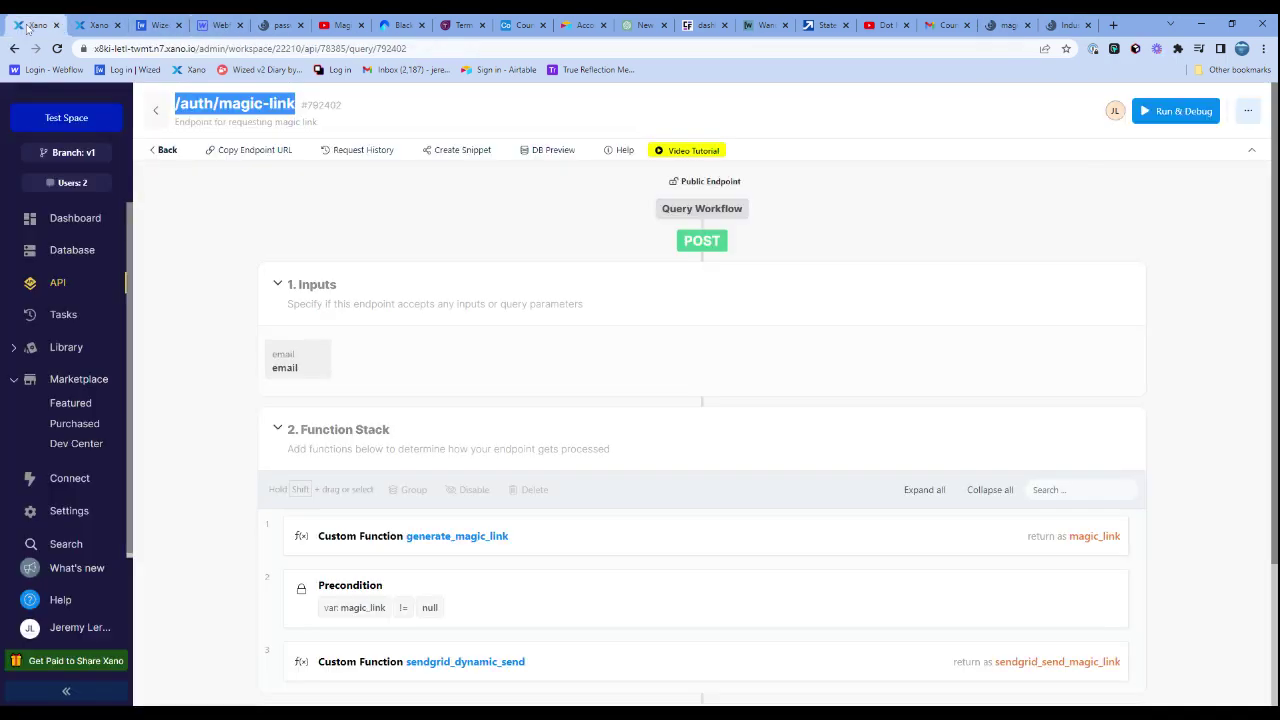
{"action": "left_click", "coordinate": [156, 111]}
{"action": "scroll", "coordinate": [250, 330], "scroll_direction": "down", "scroll_amount": 2}
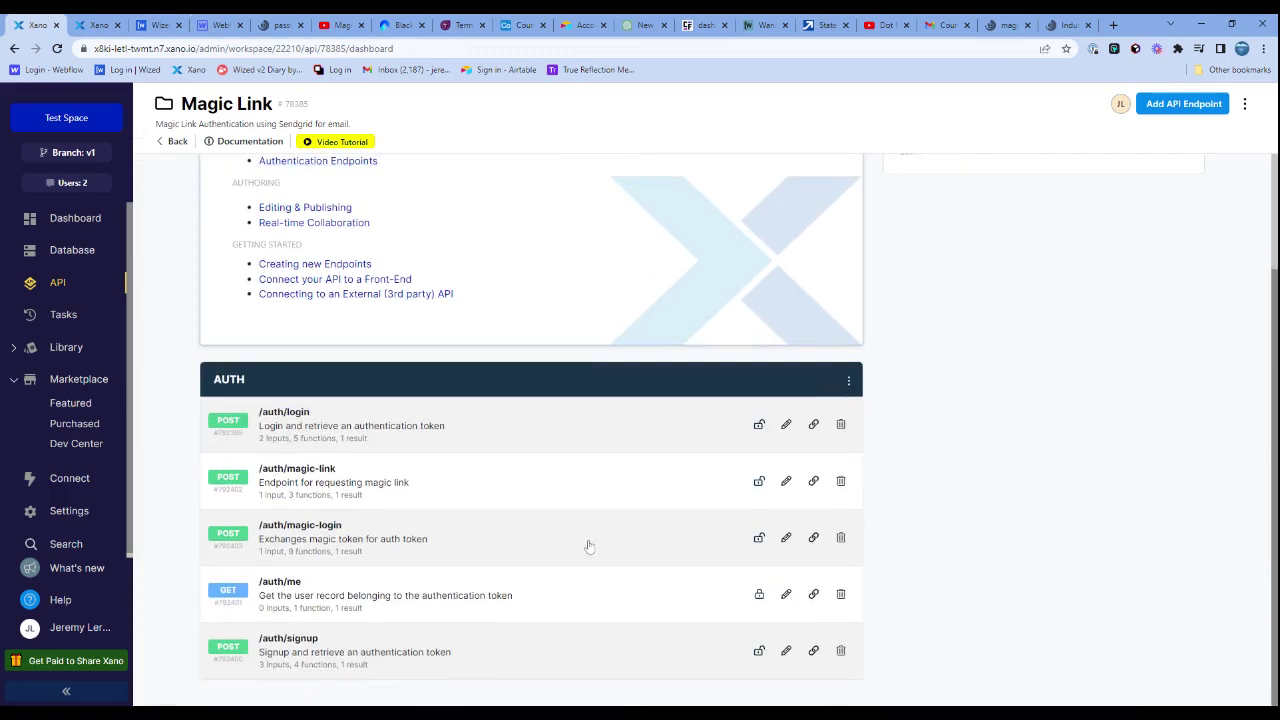
{"action": "left_click", "coordinate": [497, 540]}
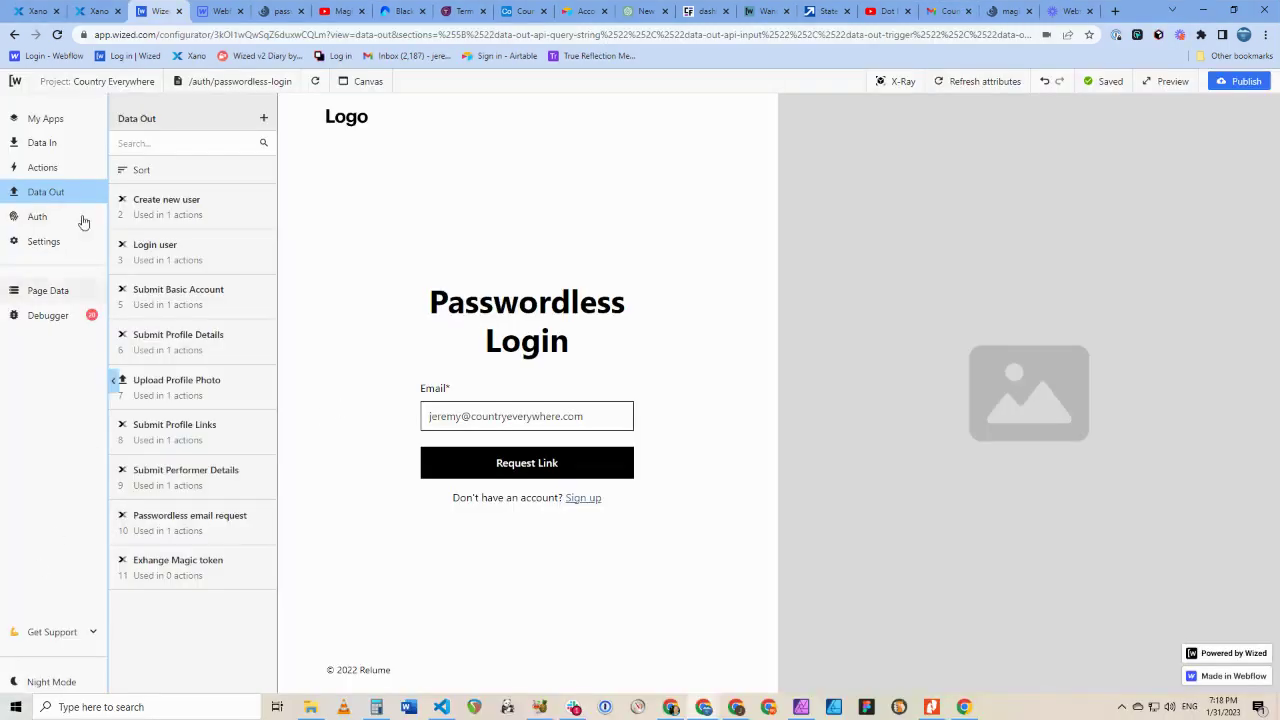
Open the Exhange Magic token request and copy the /auth/magic-login path from Xano
{"action": "left_click", "coordinate": [233, 570]}
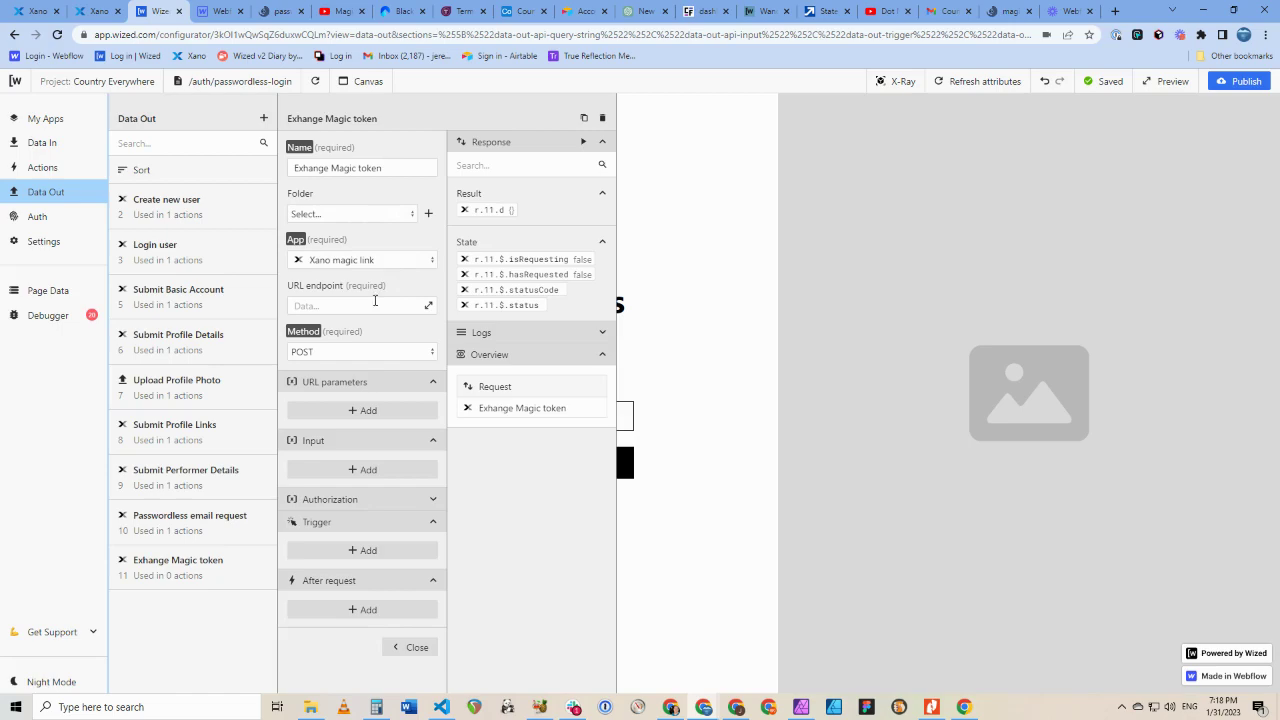
{"action": "left_click", "coordinate": [316, 305]}
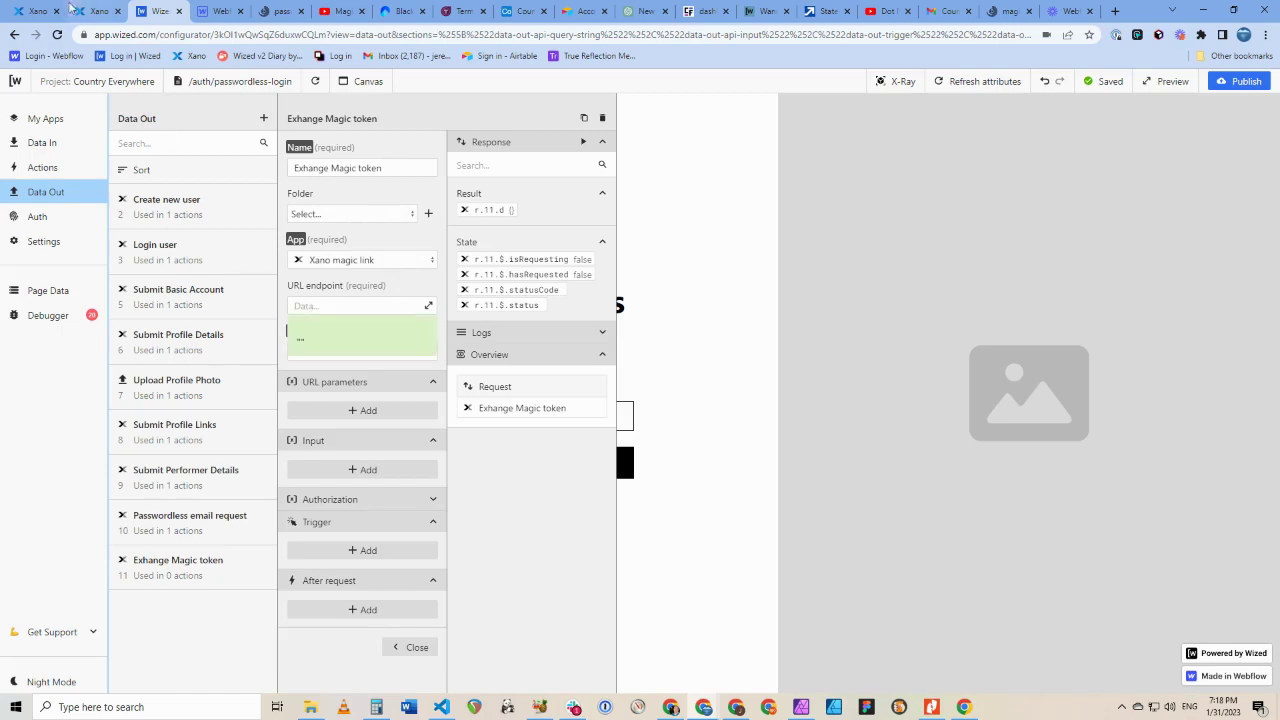
{"action": "left_click", "coordinate": [37, 11]}
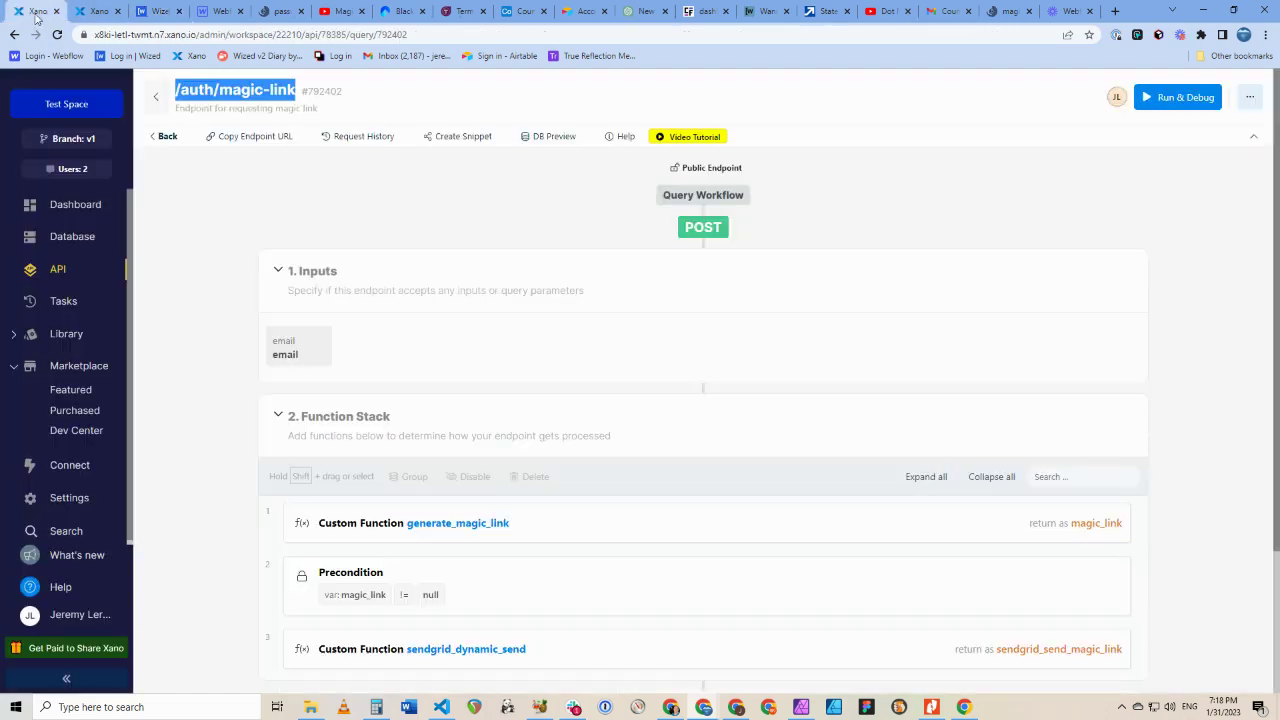
{"action": "left_click", "coordinate": [156, 97]}
{"action": "scroll", "coordinate": [440, 436], "scroll_direction": "down", "scroll_amount": 2}
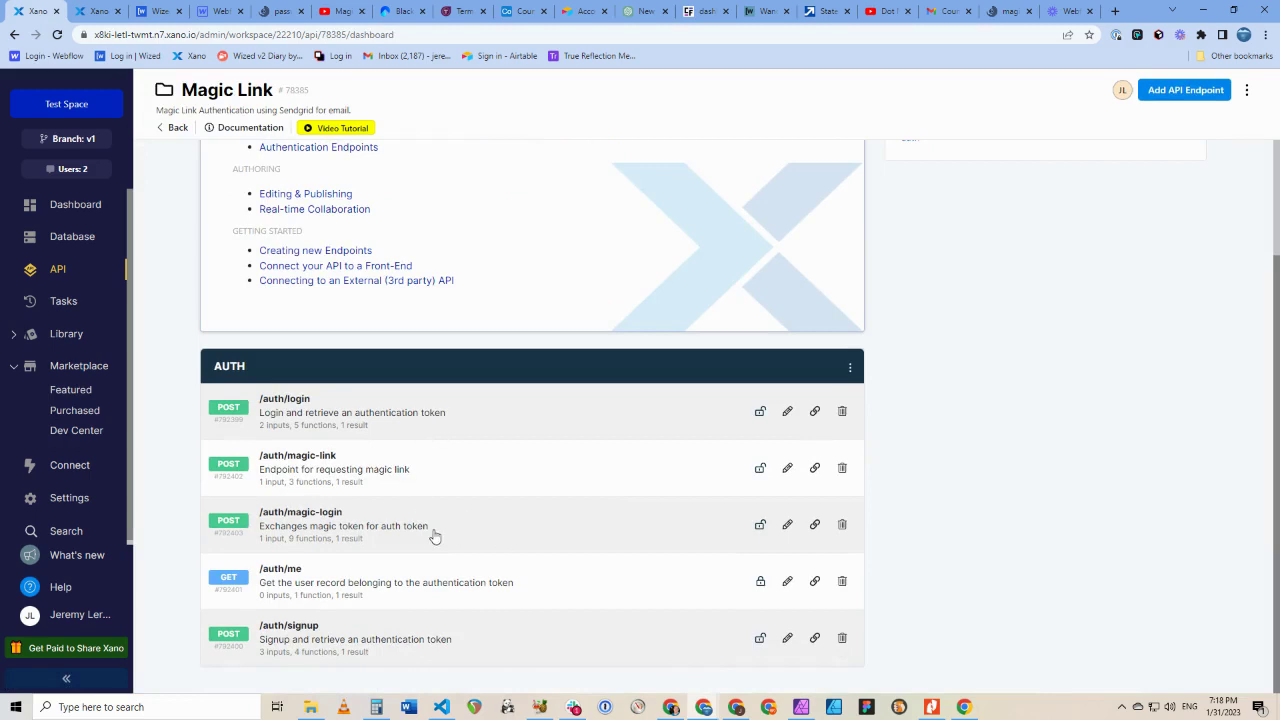
{"action": "left_click", "coordinate": [486, 526]}
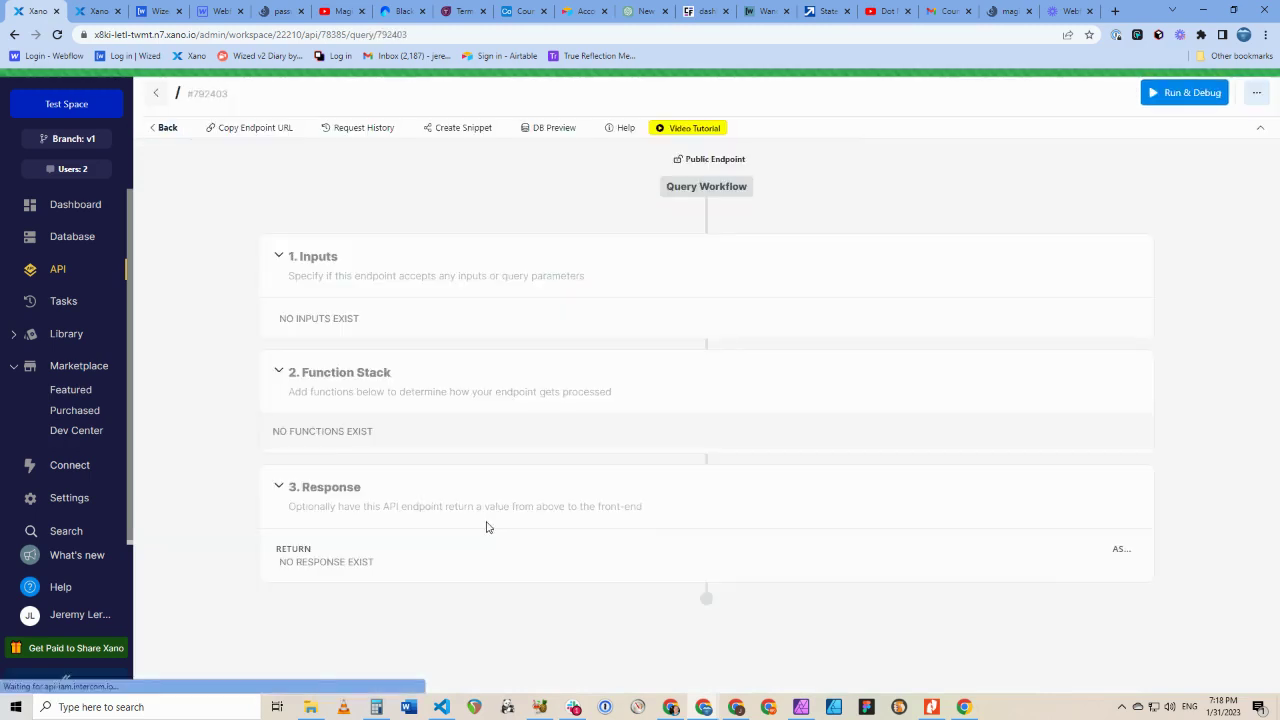
{"action": "left_click_drag", "start_coordinate": [176, 90], "coordinate": [308, 91]}
{"action": "key", "text": "ctrl+c"}
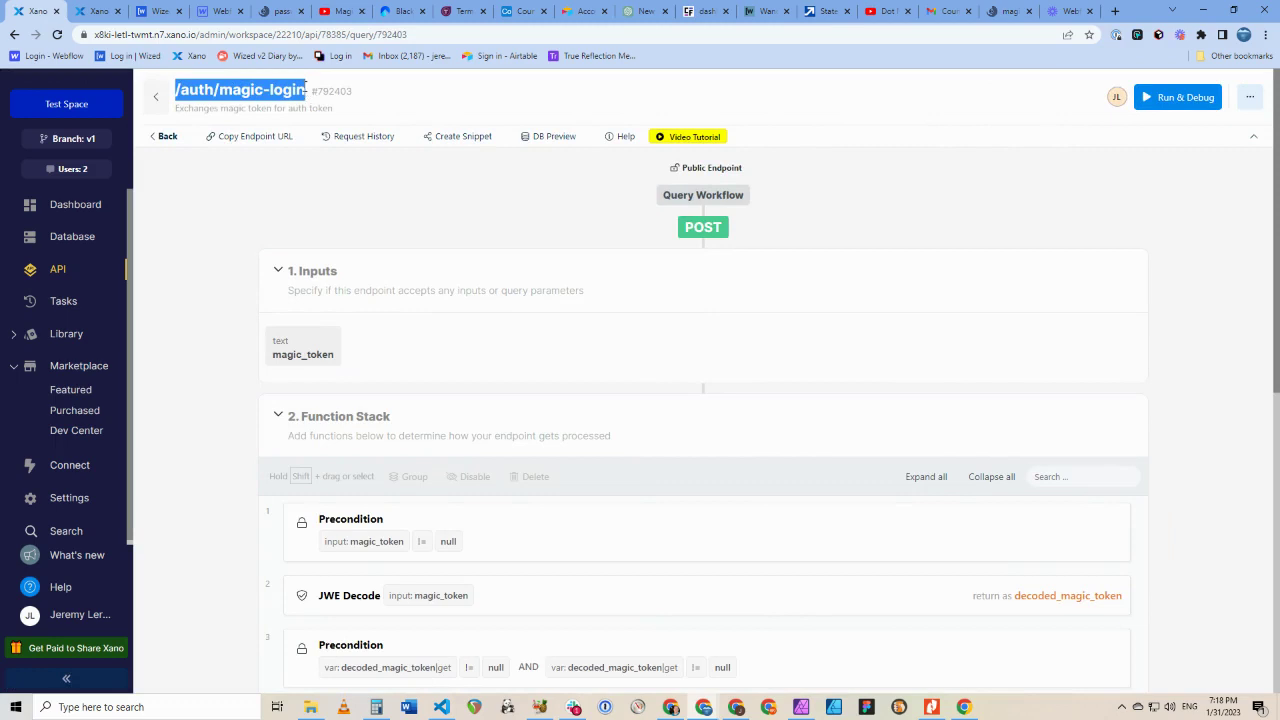
Set the request's URL endpoint to /auth/magic-login and add a blank input pair
{"action": "left_click", "coordinate": [160, 11]}
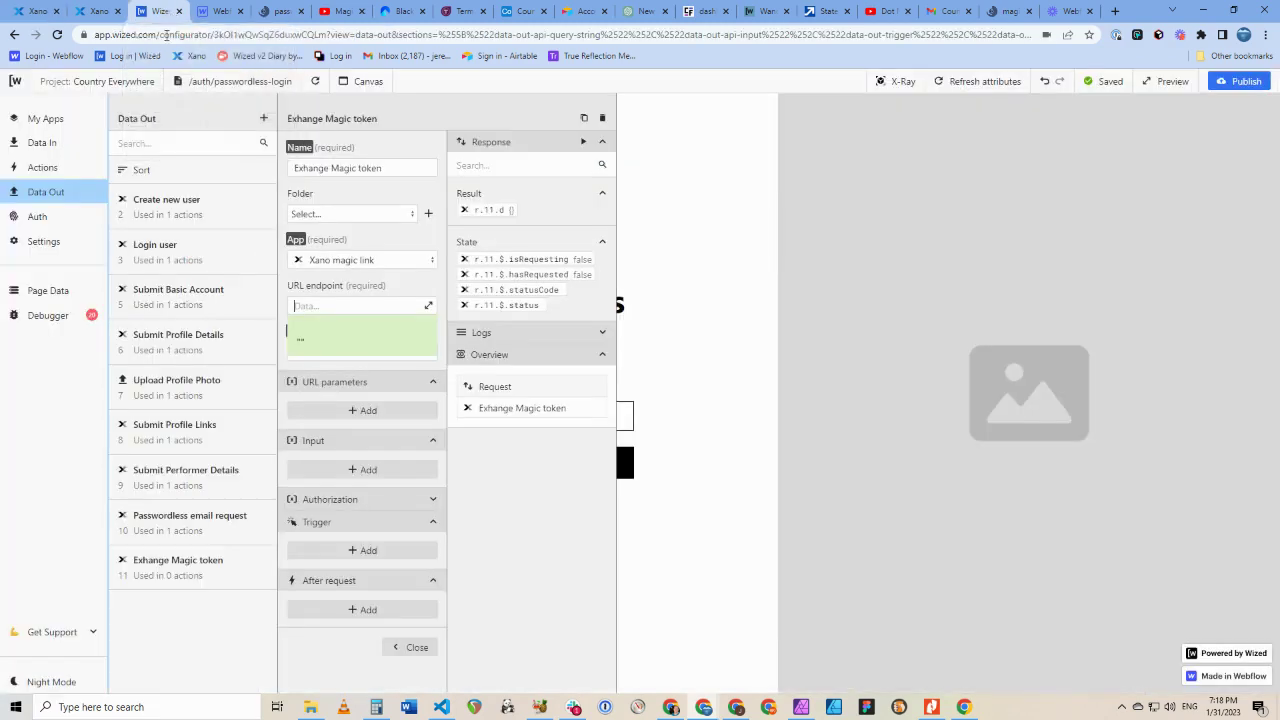
{"action": "left_click", "coordinate": [310, 303]}
{"action": "key", "text": "ctrl+v"}
{"action": "left_click", "coordinate": [392, 289]}
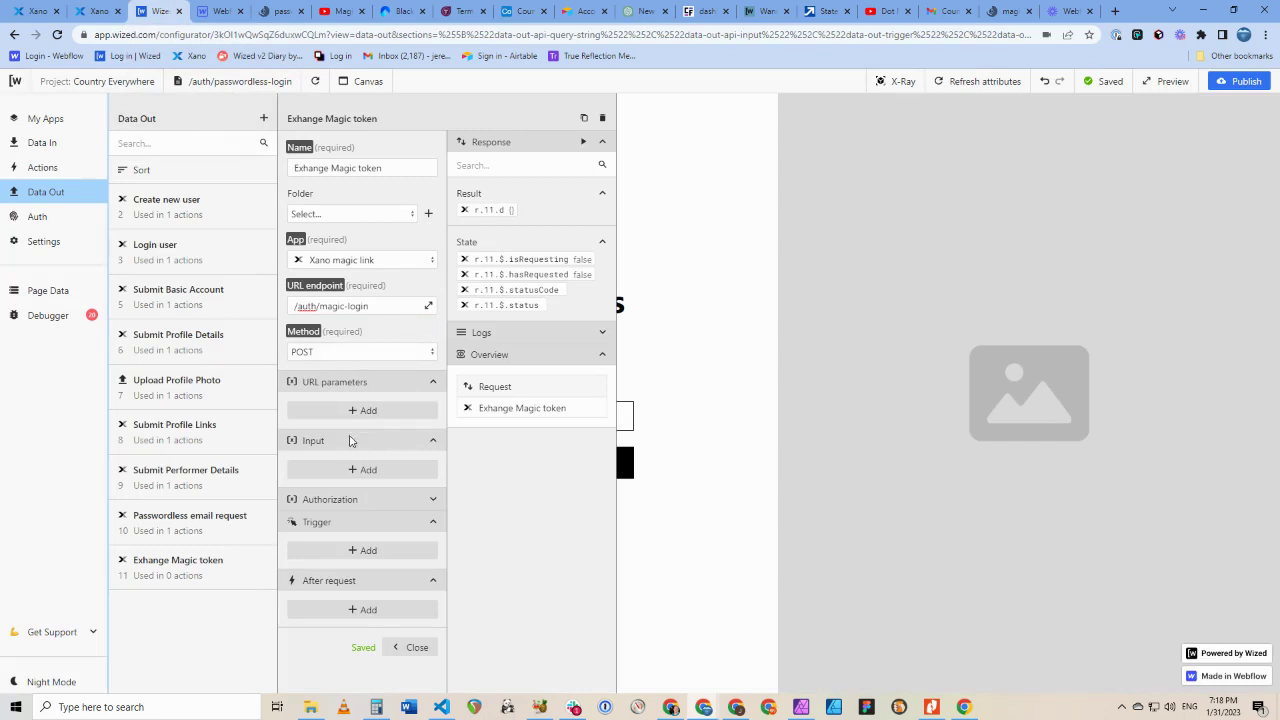
{"action": "left_click", "coordinate": [354, 469]}
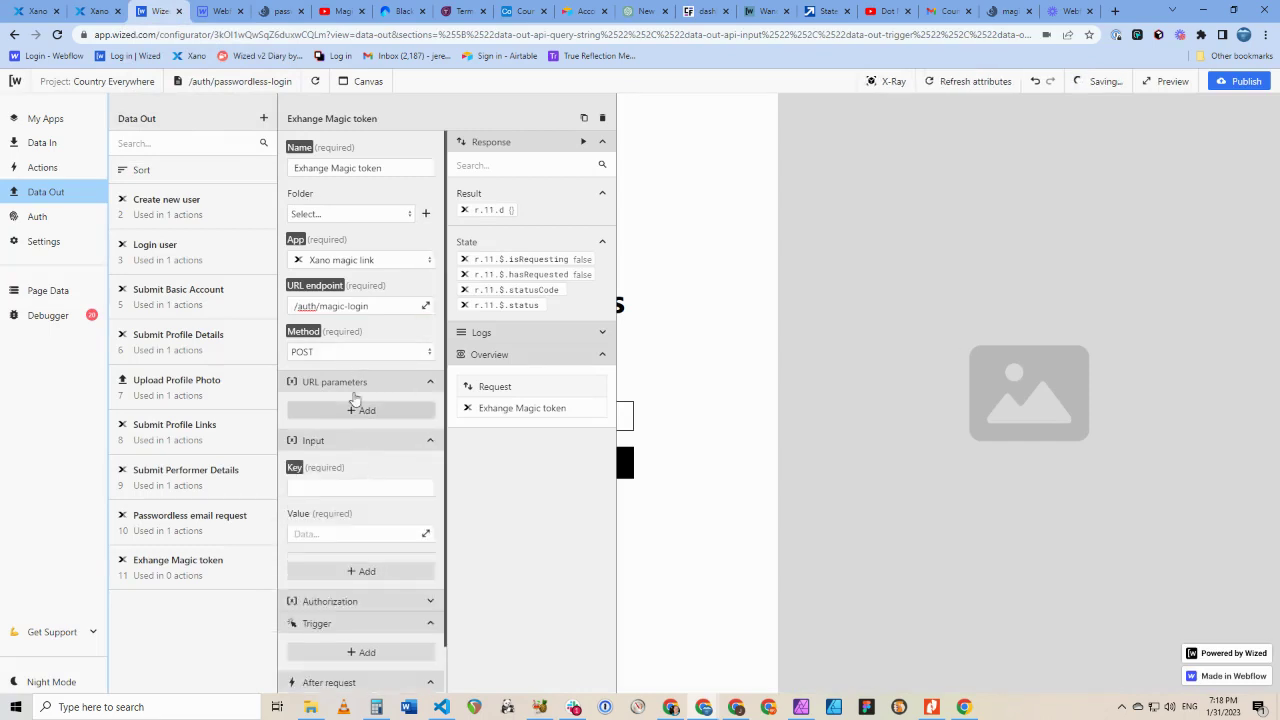
{"action": "left_click", "coordinate": [37, 12]}
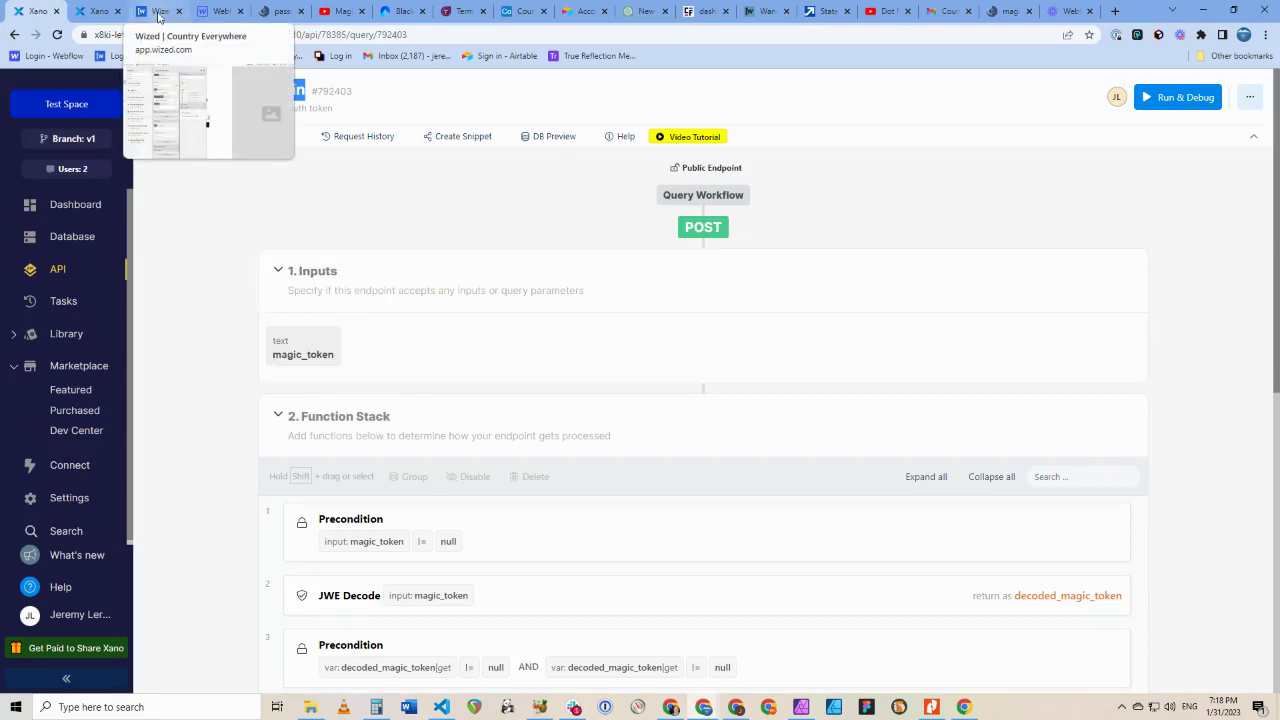
Rename the request input key from magic_input to magic_token, matching Xano's input
{"action": "left_click", "coordinate": [157, 11]}
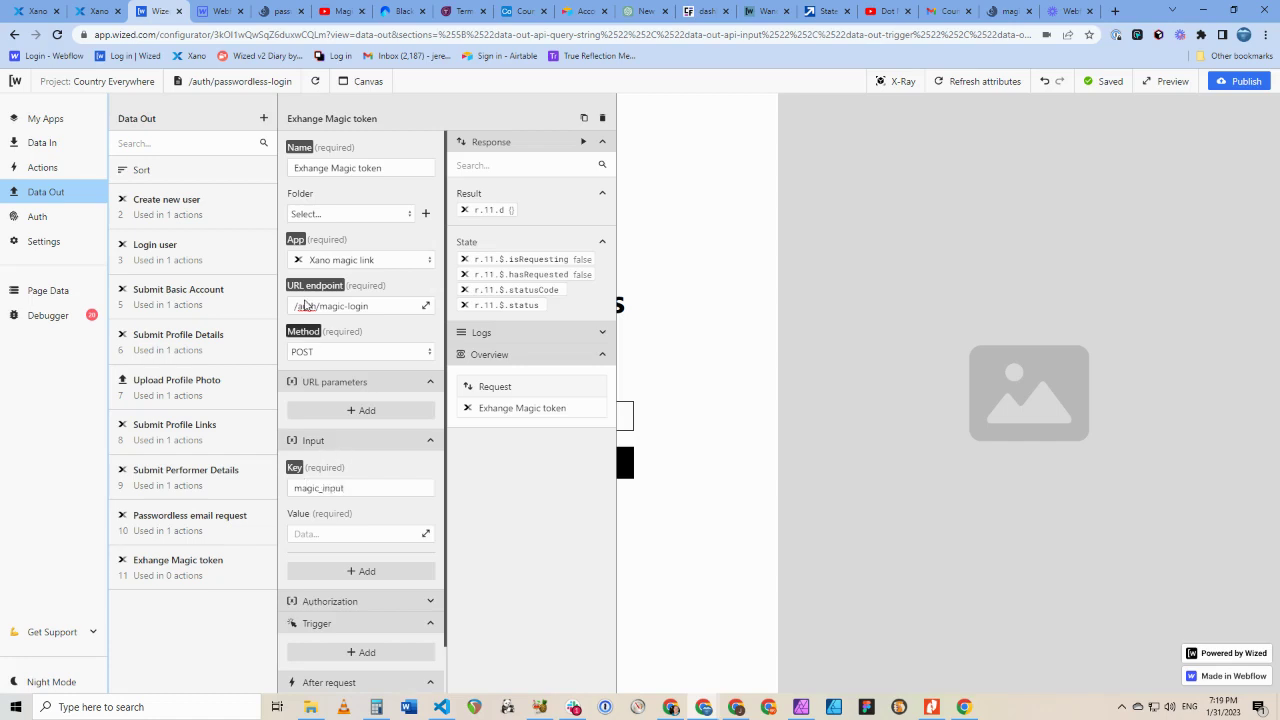
{"action": "double_click", "coordinate": [310, 487]}
{"action": "left_click", "coordinate": [20, 12]}
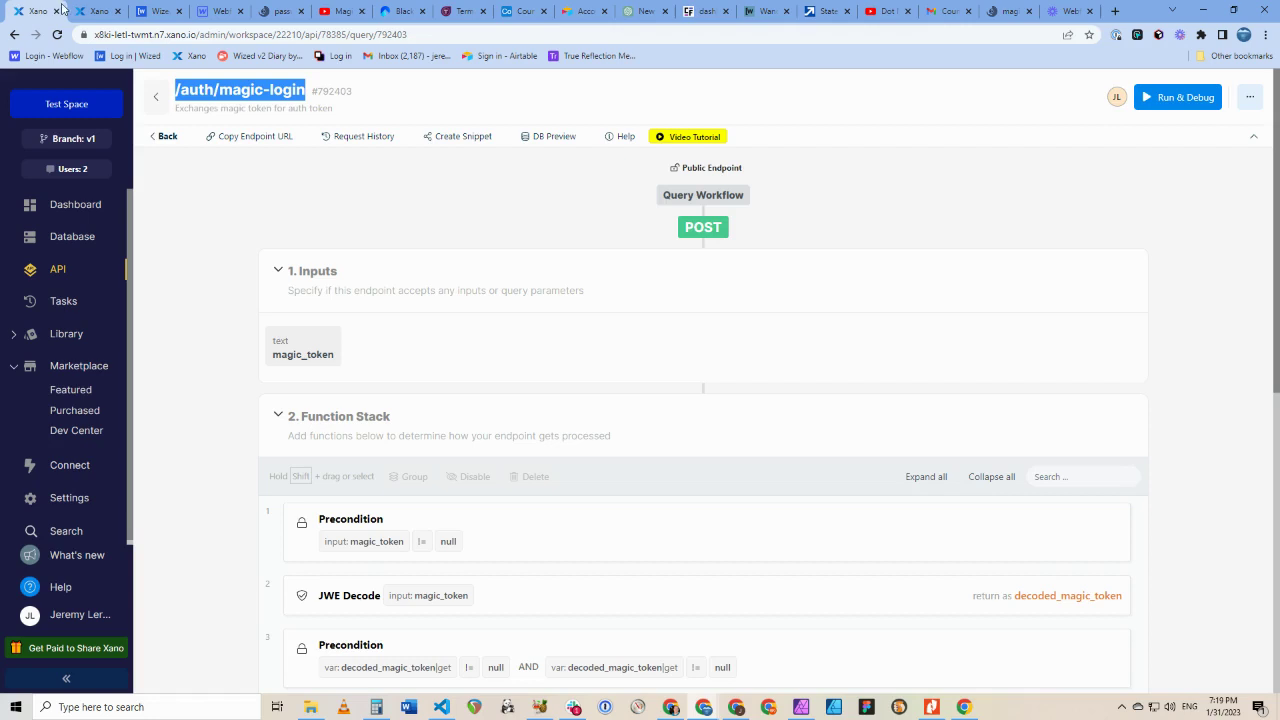
{"action": "left_click", "coordinate": [158, 12]}
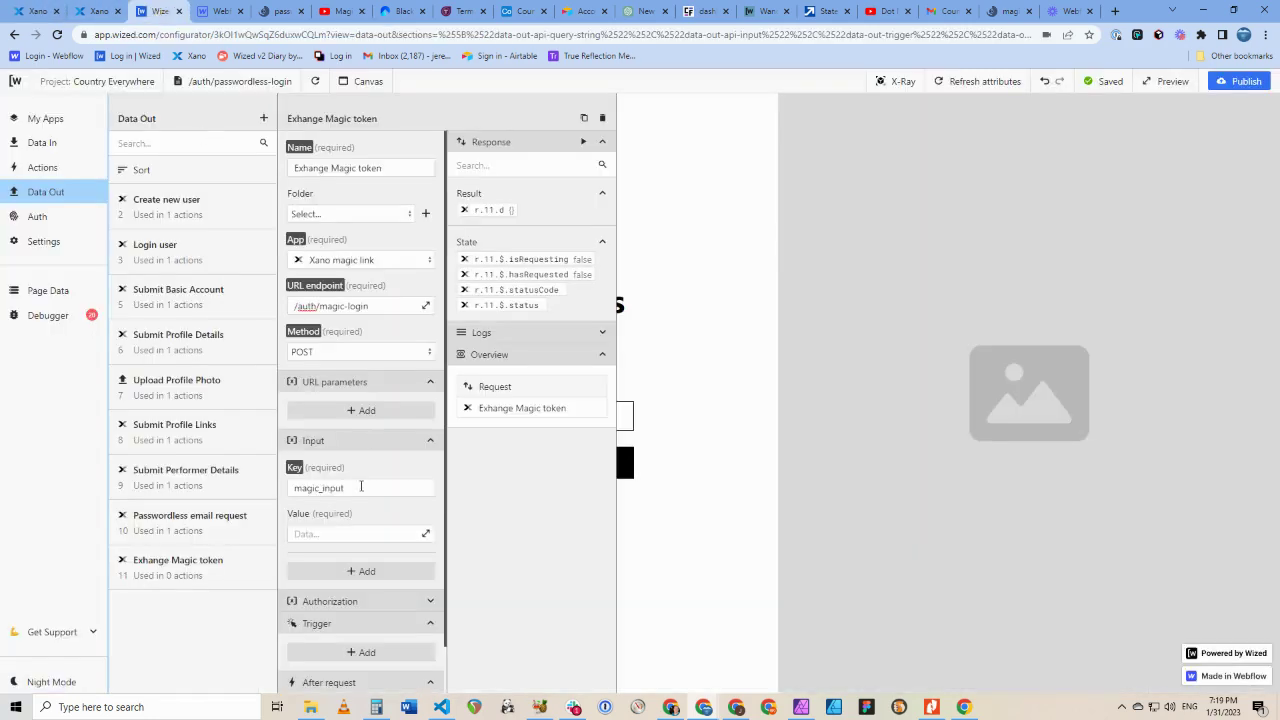
{"action": "left_click_drag", "start_coordinate": [322, 488], "coordinate": [374, 488]}
{"action": "key", "text": "BackSpace"}
Set the magic_token value to the token from the emailed link, then test-run for 200 Success
{"action": "left_click", "coordinate": [425, 533]}
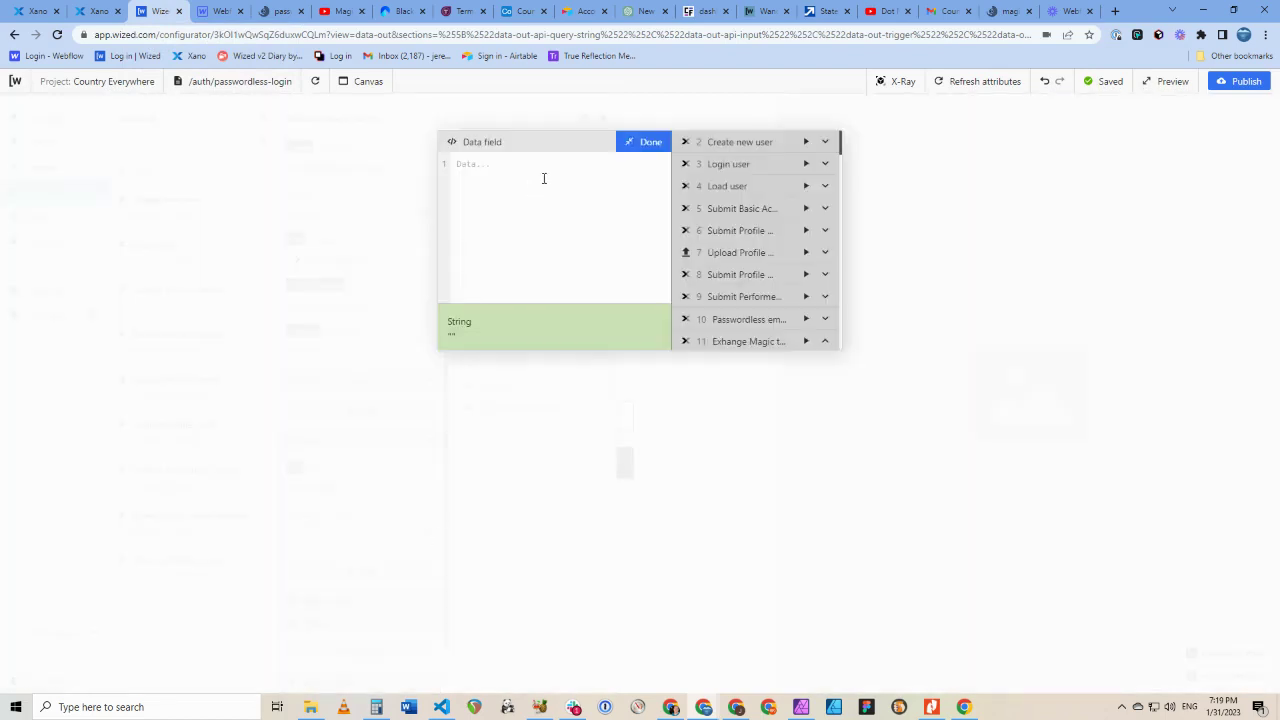
{"action": "key", "text": "ctrl+v"}
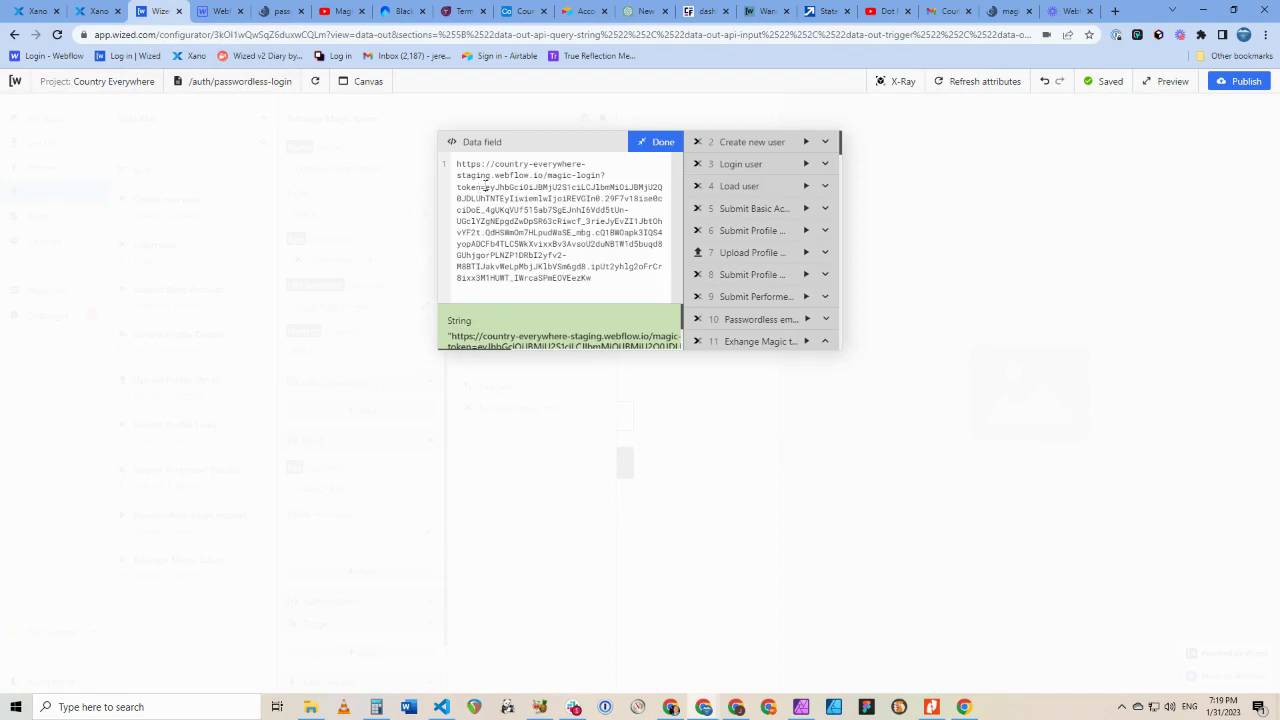
{"action": "left_click_drag", "start_coordinate": [486, 186], "coordinate": [446, 157]}
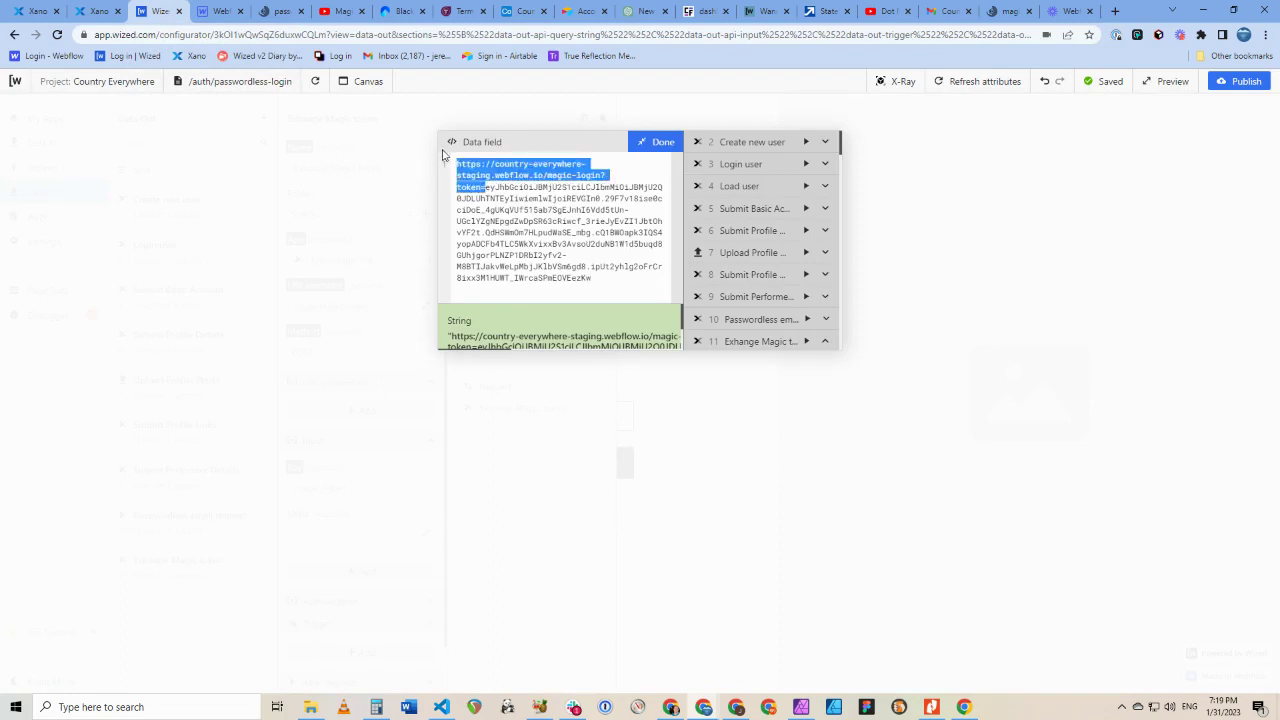
{"action": "key", "text": "BackSpace"}
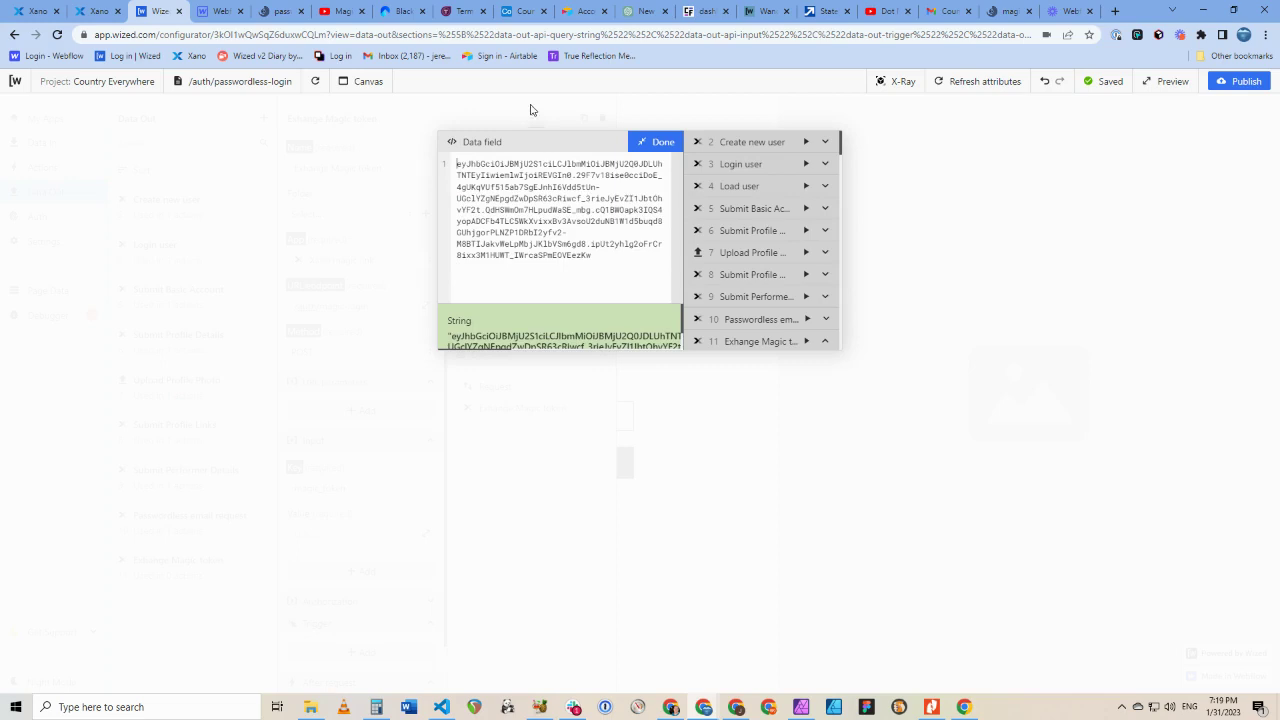
{"action": "left_click", "coordinate": [648, 145]}
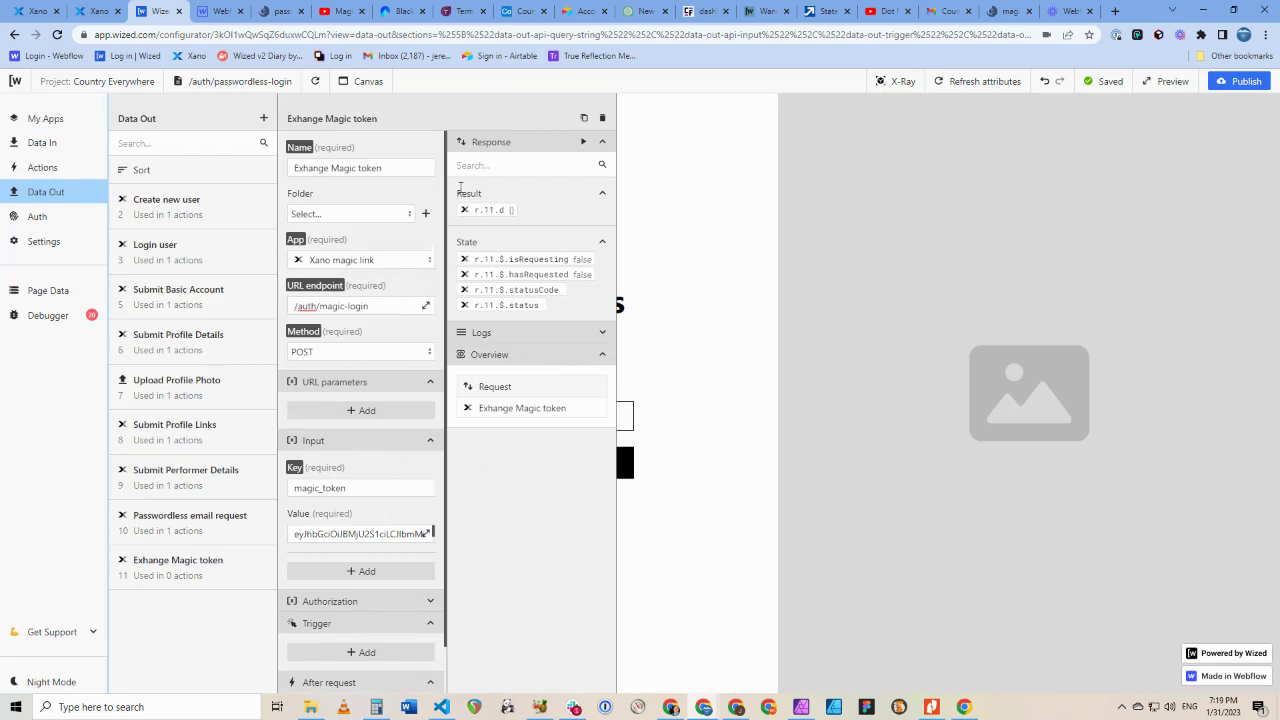
{"action": "left_click", "coordinate": [584, 143]}
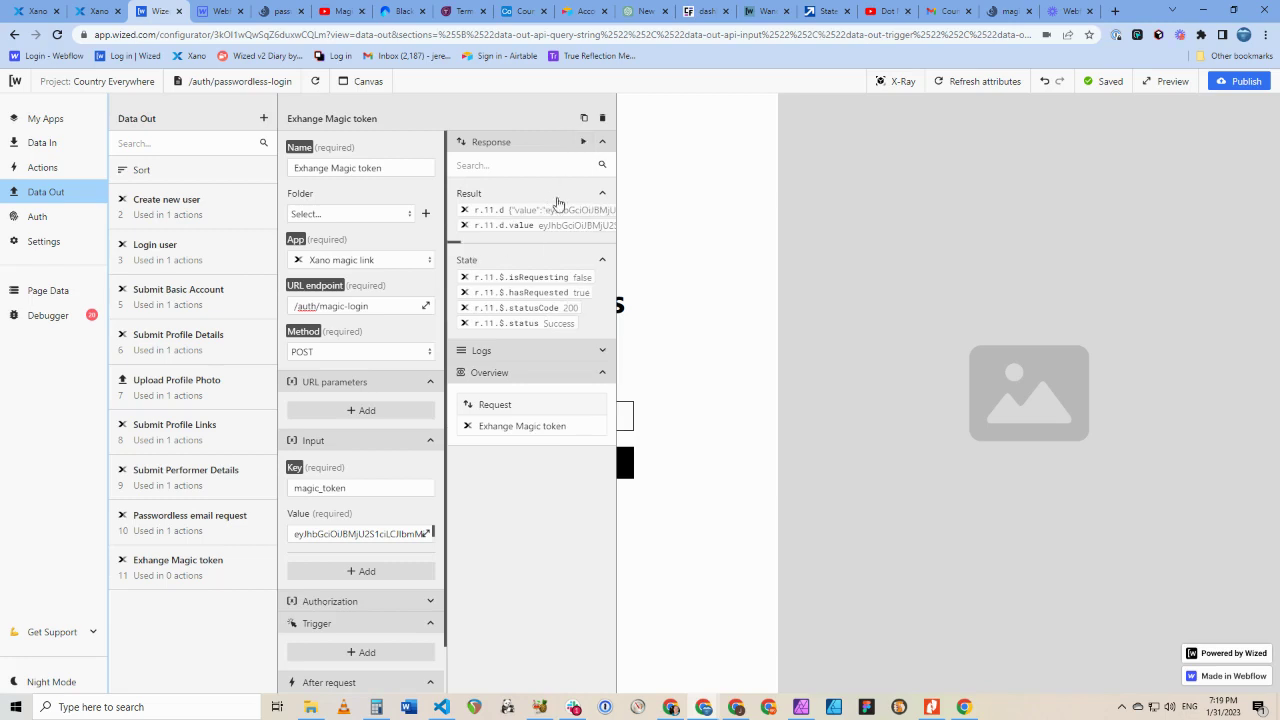
{"action": "mouse_move", "coordinate": [458, 244]}
{"action": "left_mouse_down"}
{"action": "mouse_move", "coordinate": [473, 246]}
{"action": "mouse_move", "coordinate": [441, 252]}
{"action": "left_mouse_up"}
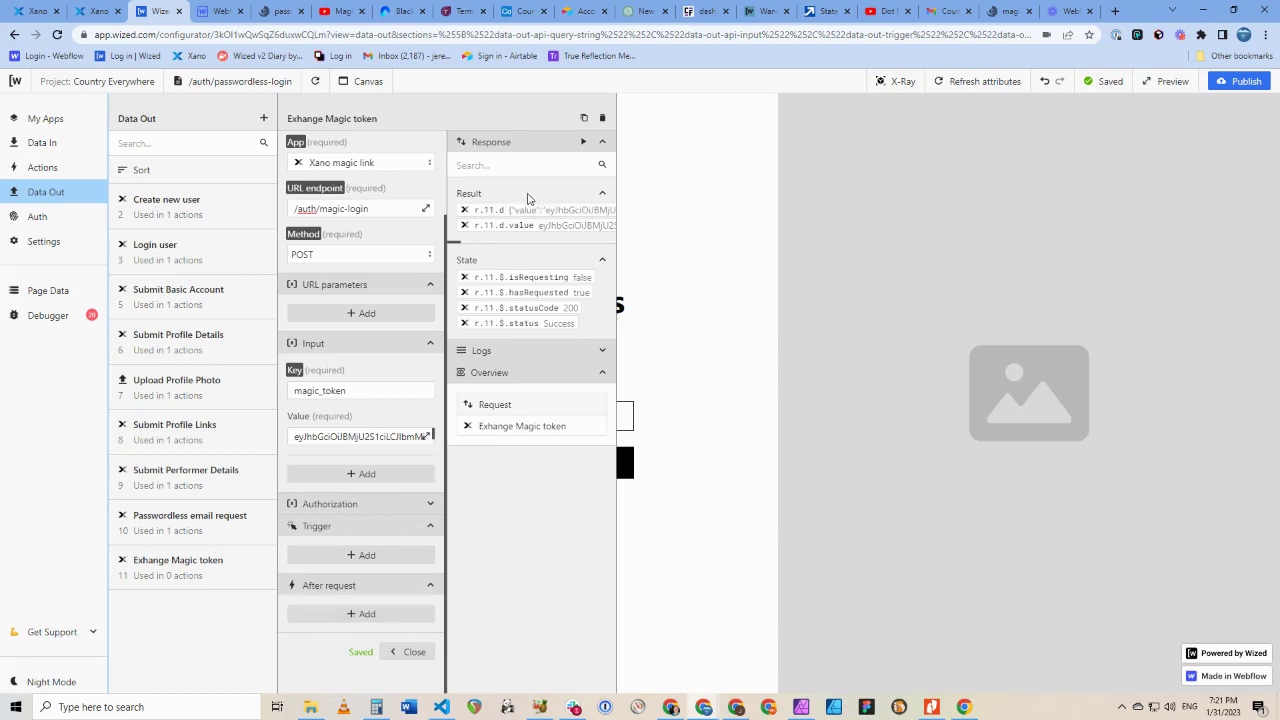
Add an after-request Set cookie action that saves r.11.d.value into the c.token cookie
{"action": "left_click", "coordinate": [366, 614]}
{"action": "left_click", "coordinate": [323, 580]}
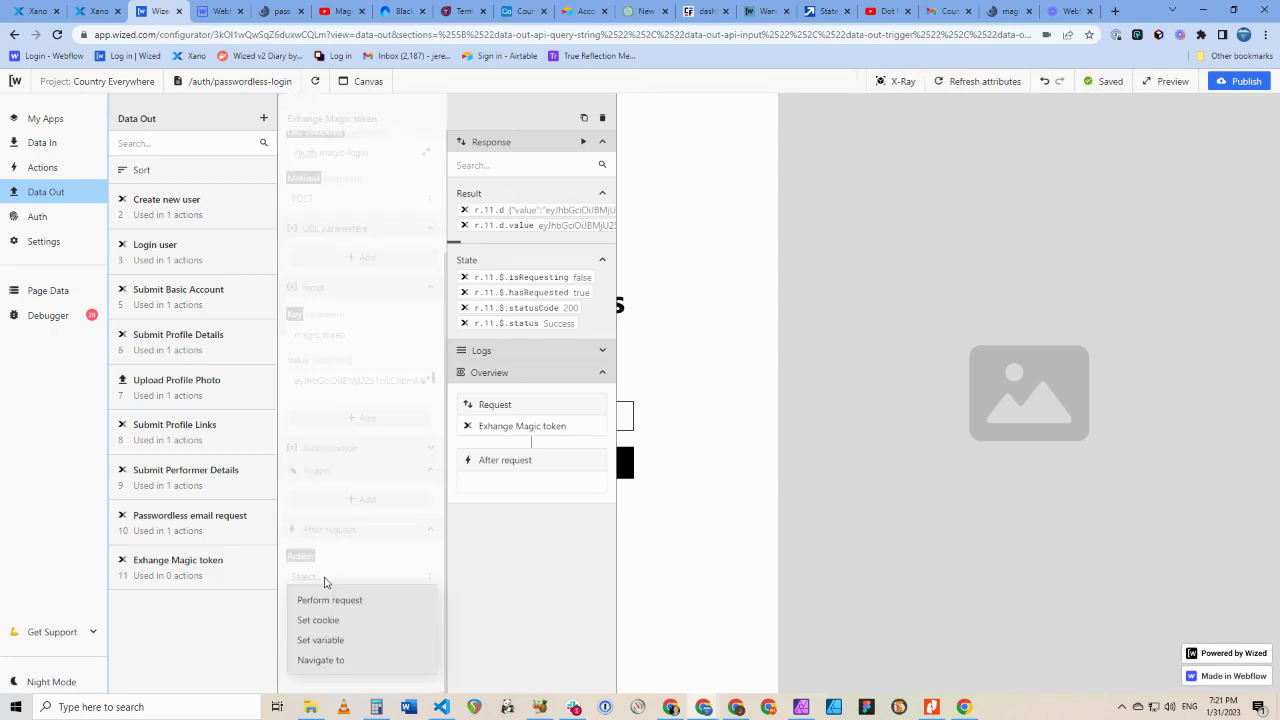
{"action": "left_click", "coordinate": [336, 624]}
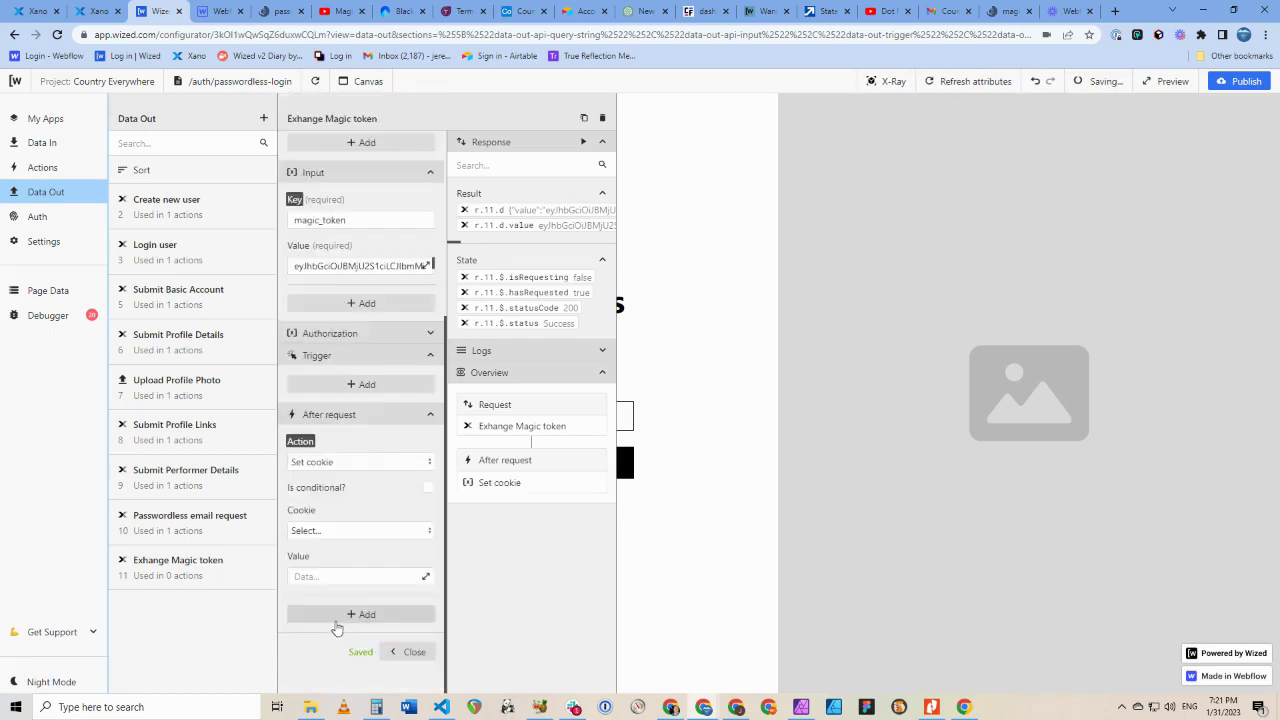
{"action": "left_click", "coordinate": [345, 535]}
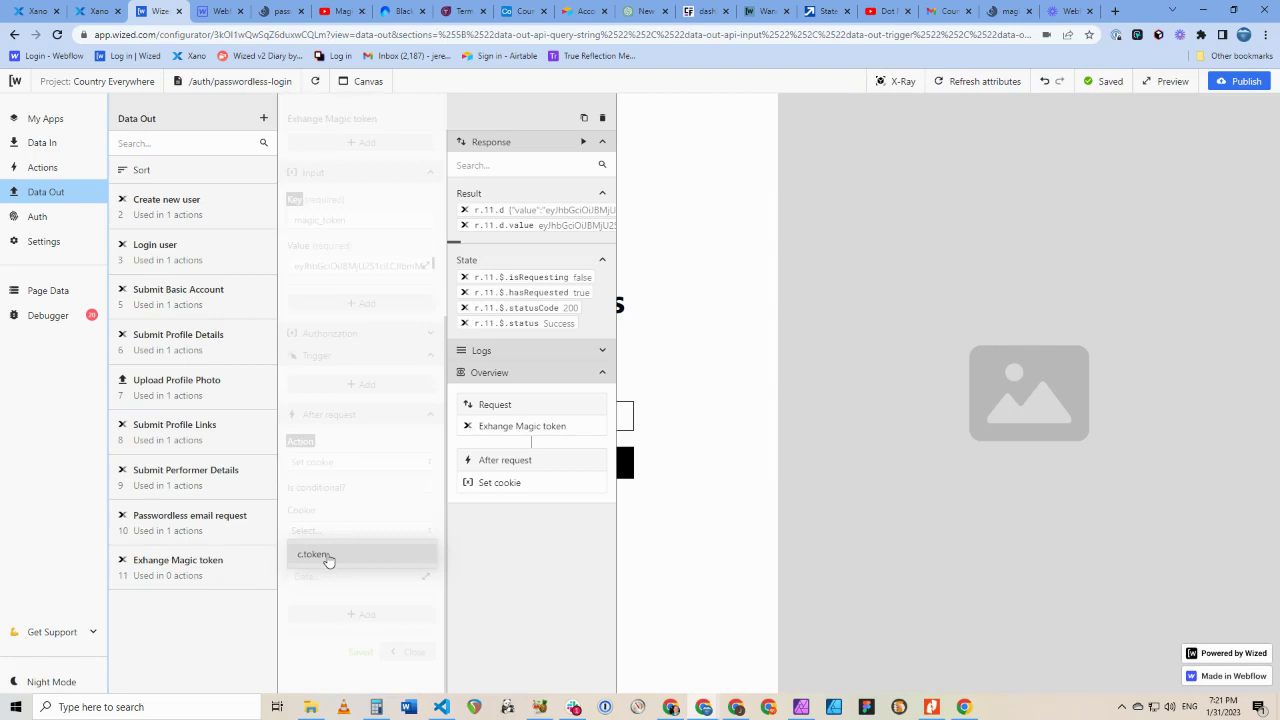
{"action": "left_click", "coordinate": [329, 556]}
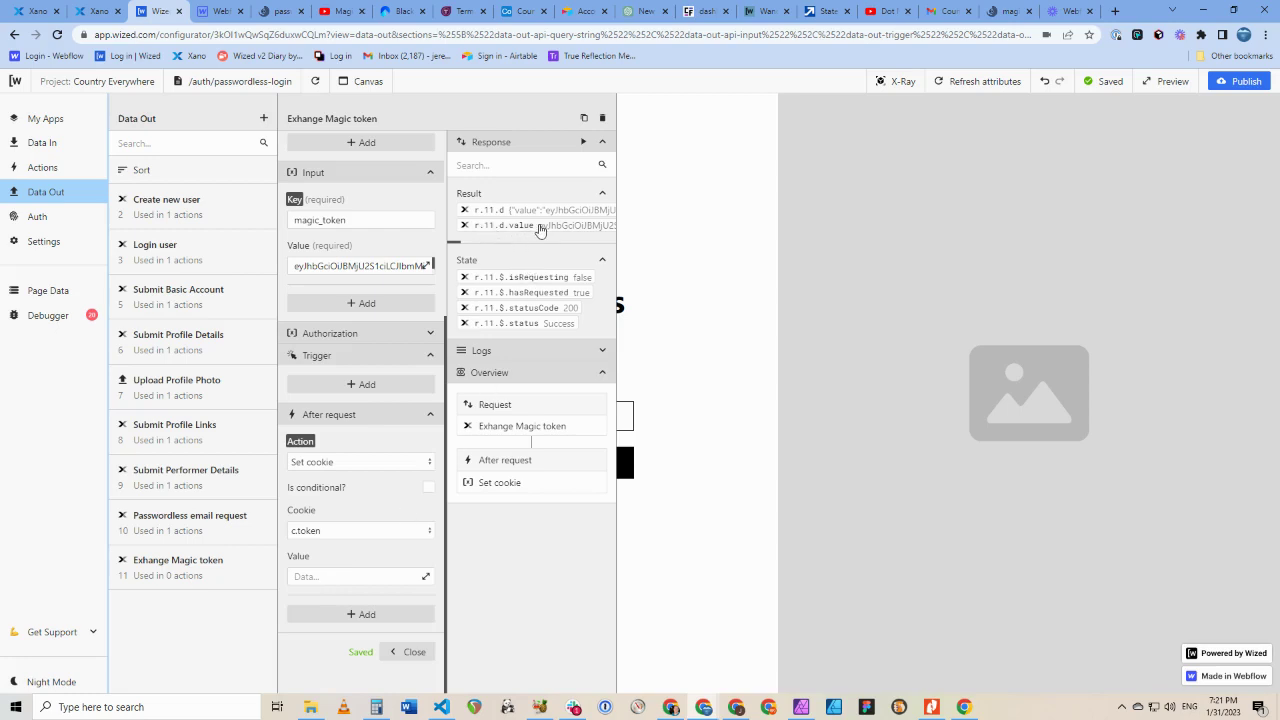
{"action": "left_click", "coordinate": [425, 576]}
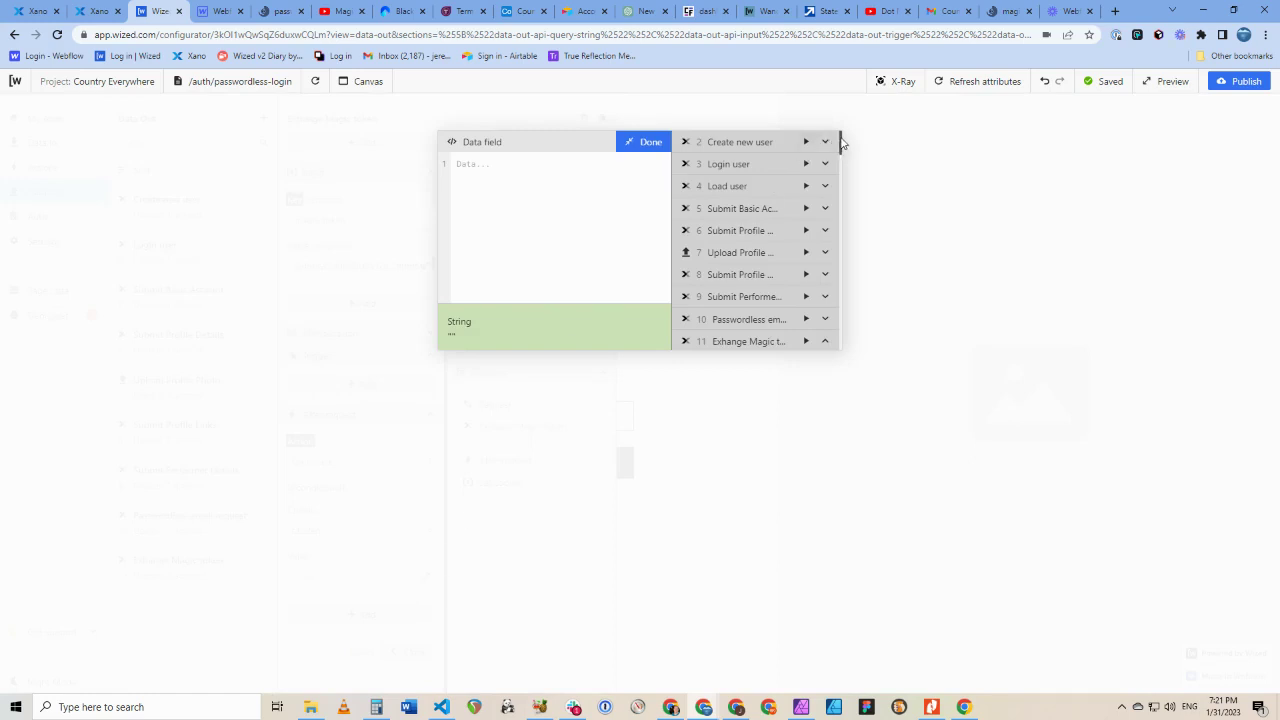
{"action": "scroll", "coordinate": [841, 152], "scroll_direction": "down", "scroll_amount": 2}
{"action": "scroll", "coordinate": [845, 155], "scroll_direction": "up", "scroll_amount": 1}
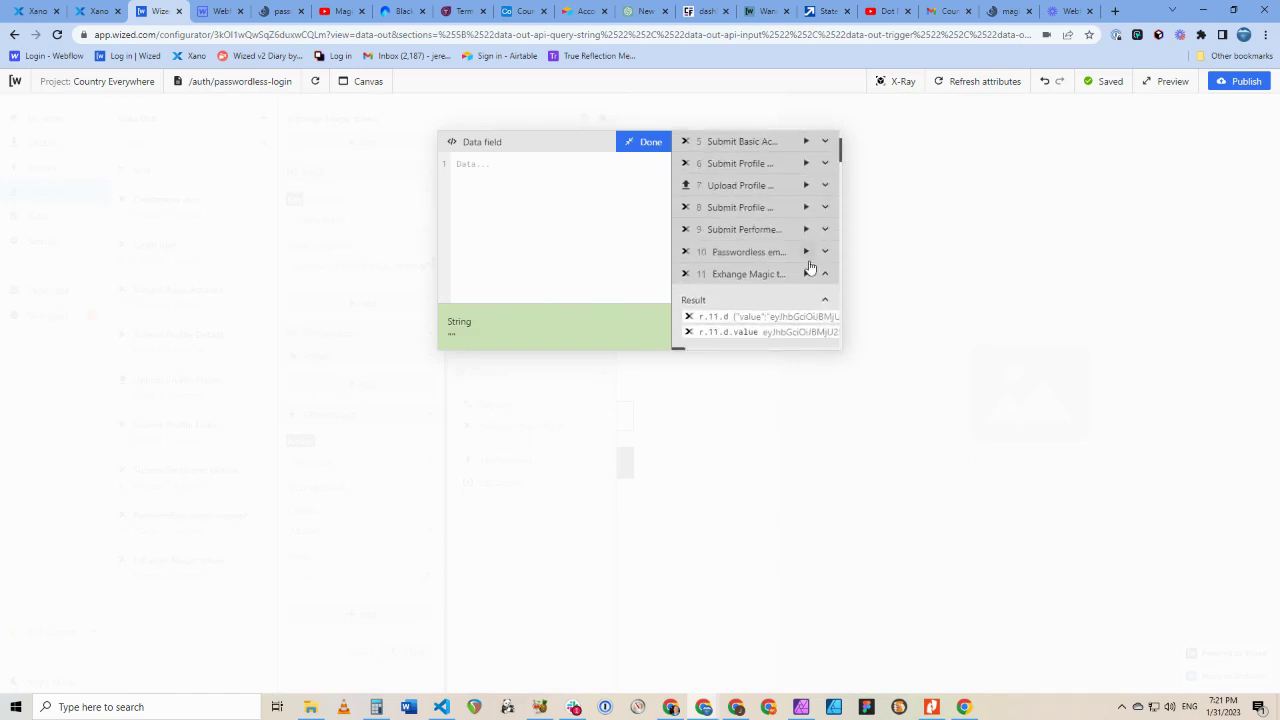
{"action": "left_click", "coordinate": [760, 333]}
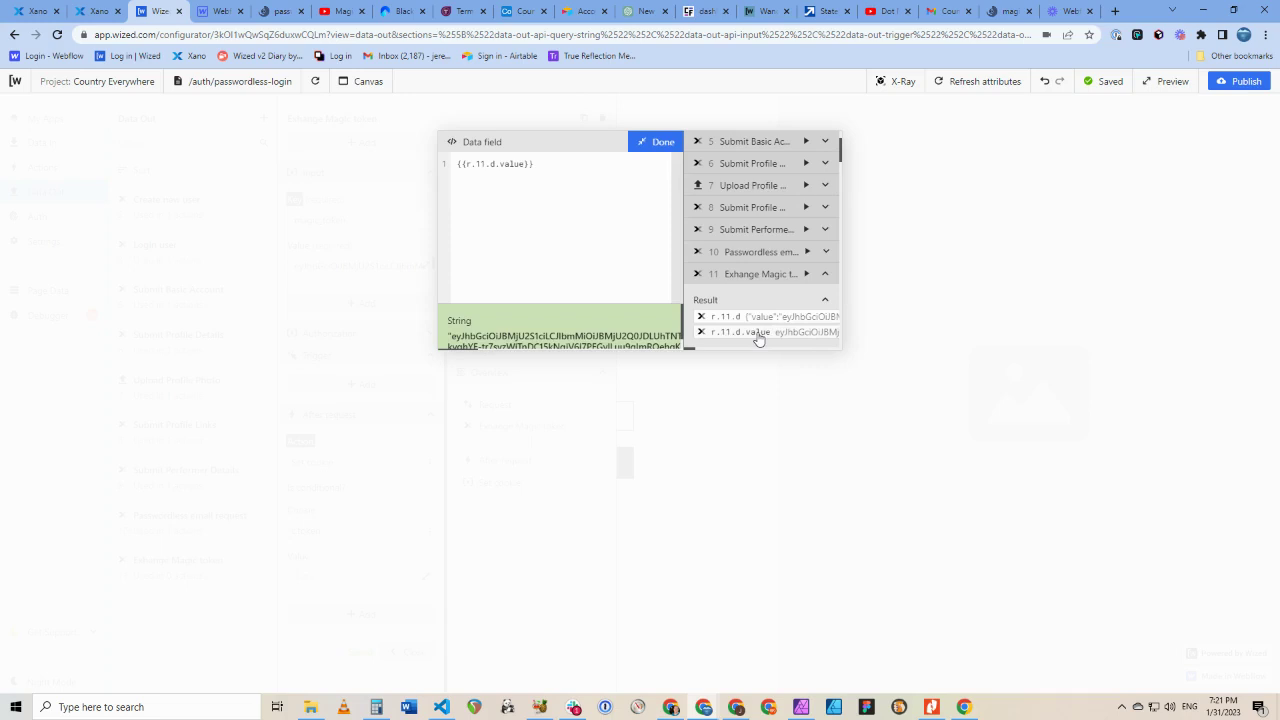
{"action": "left_click", "coordinate": [648, 142]}
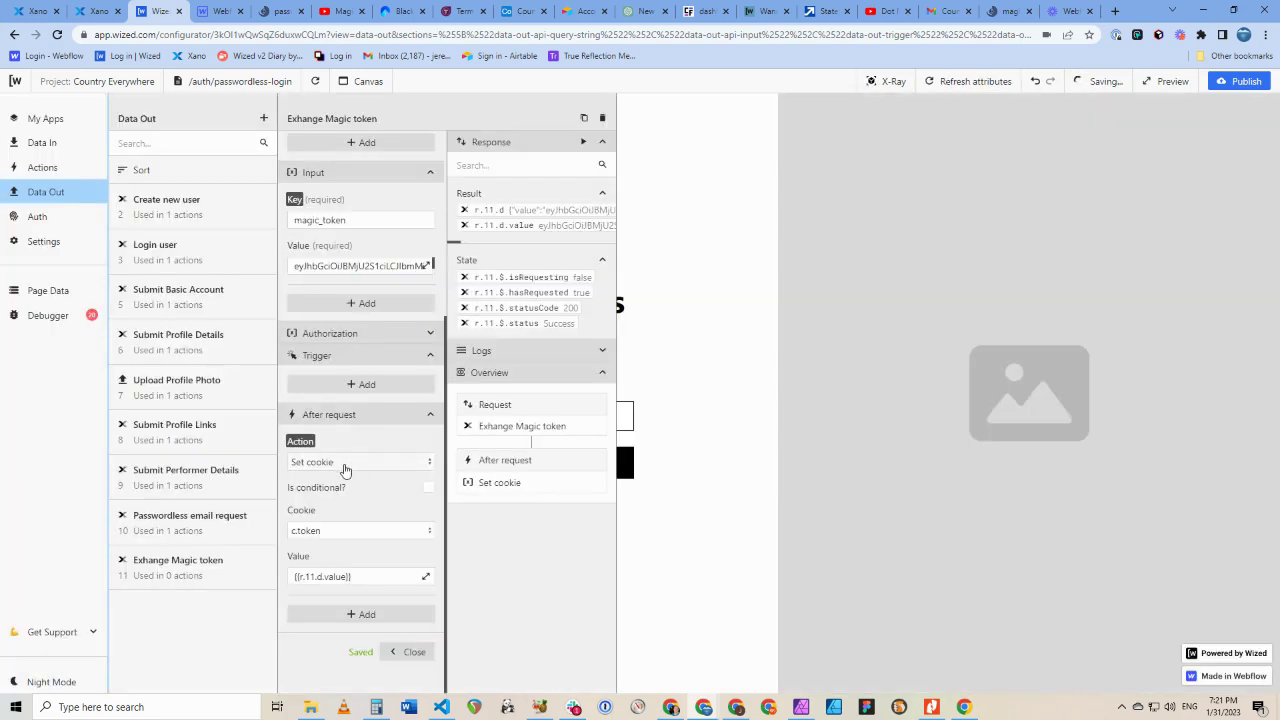
Make the Set cookie action conditional on r.11.$.statusCode equalling 200
{"action": "left_click", "coordinate": [429, 489]}
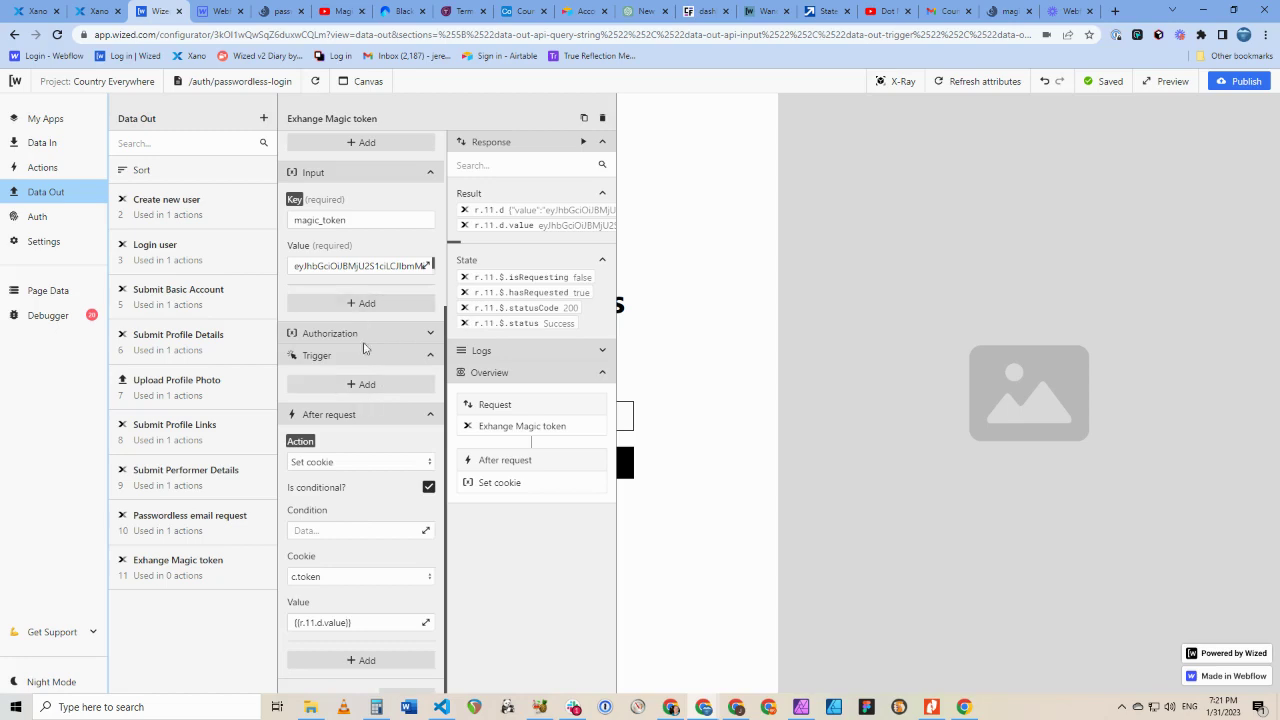
{"action": "left_click", "coordinate": [338, 533]}
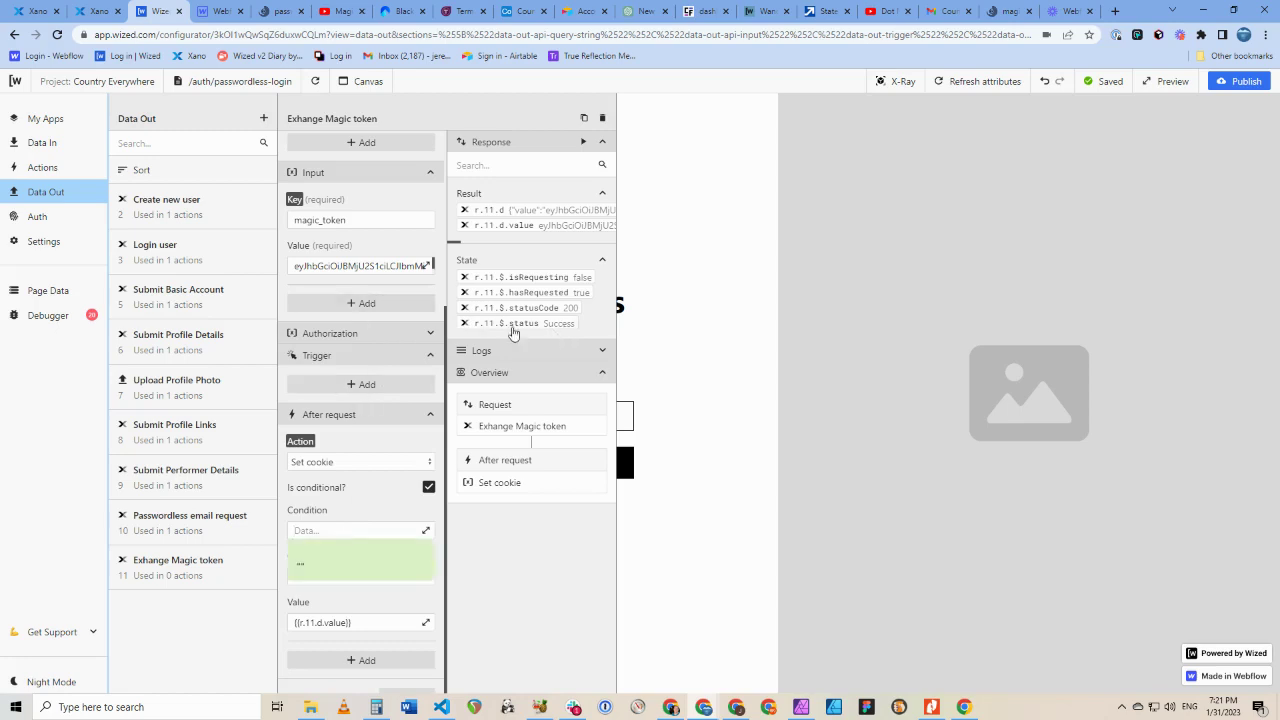
{"action": "left_click", "coordinate": [426, 530]}
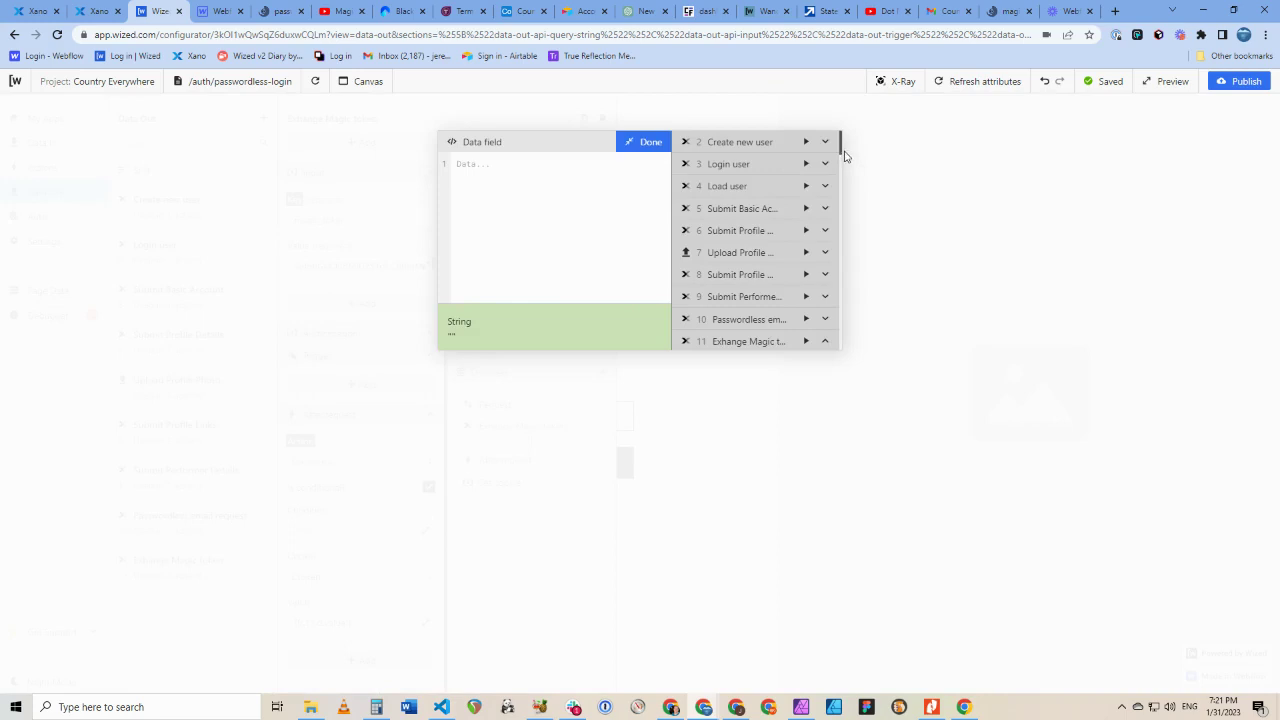
{"action": "left_click_drag", "start_coordinate": [840, 148], "coordinate": [847, 172]}
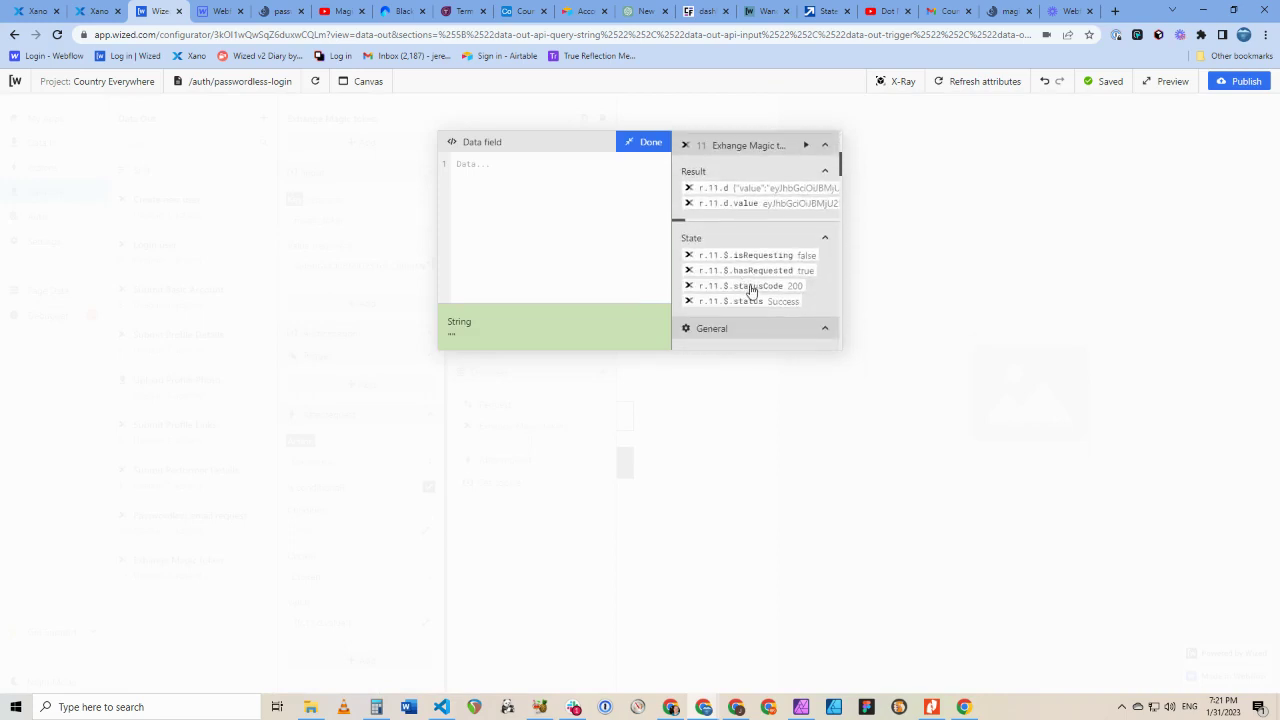
{"action": "left_click", "coordinate": [743, 286]}
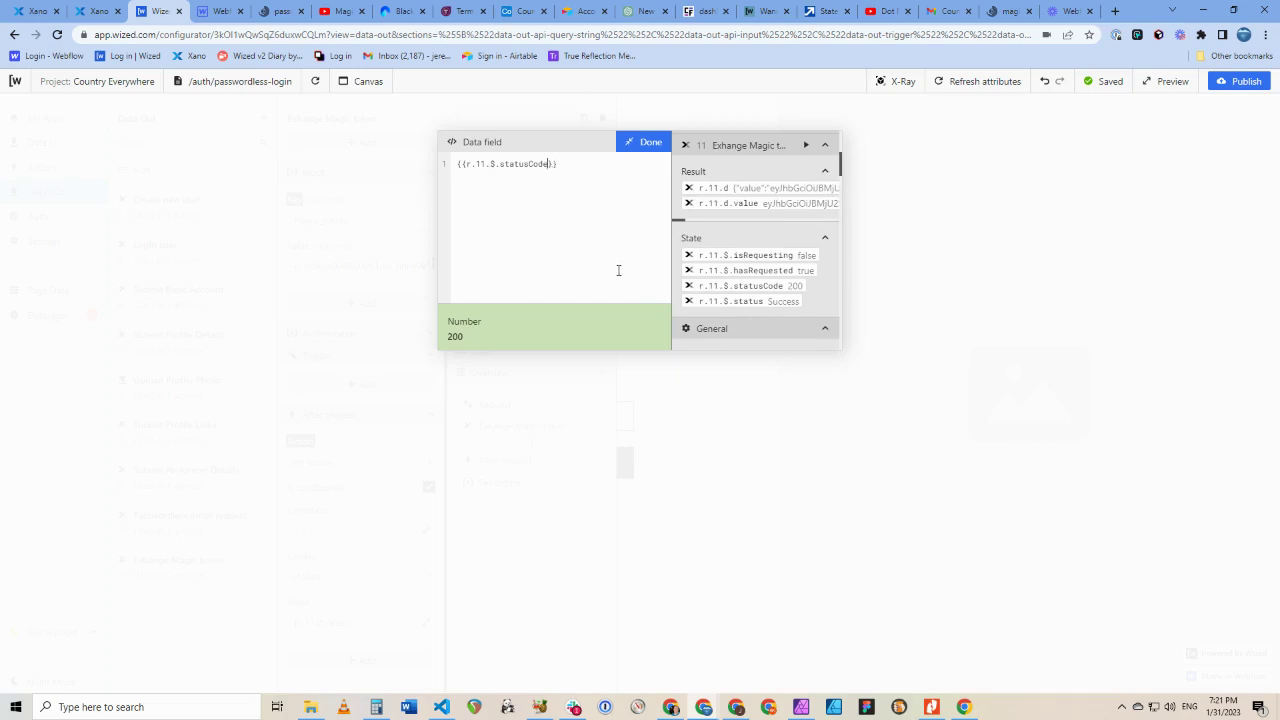
{"action": "type", "text": "== 2"}
{"action": "left_click", "coordinate": [626, 141]}
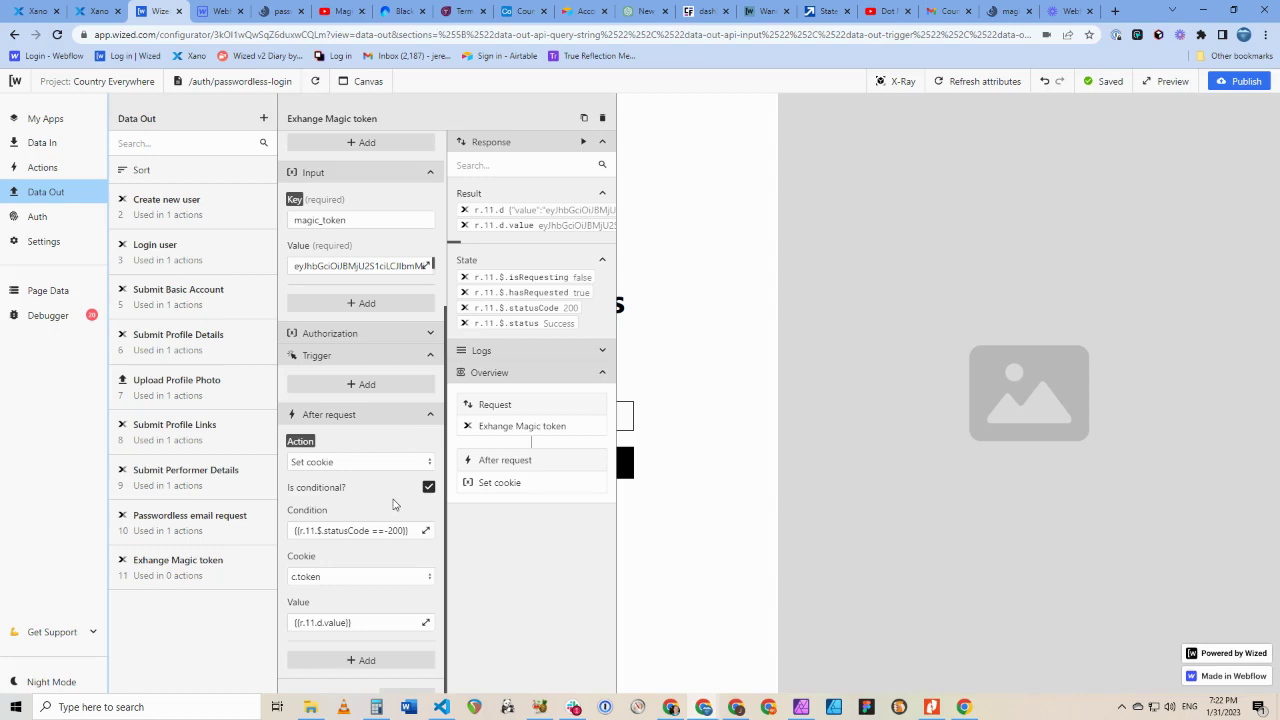
Add a second, empty after-request action
{"action": "scroll", "coordinate": [378, 470], "scroll_direction": "down", "scroll_amount": 1}
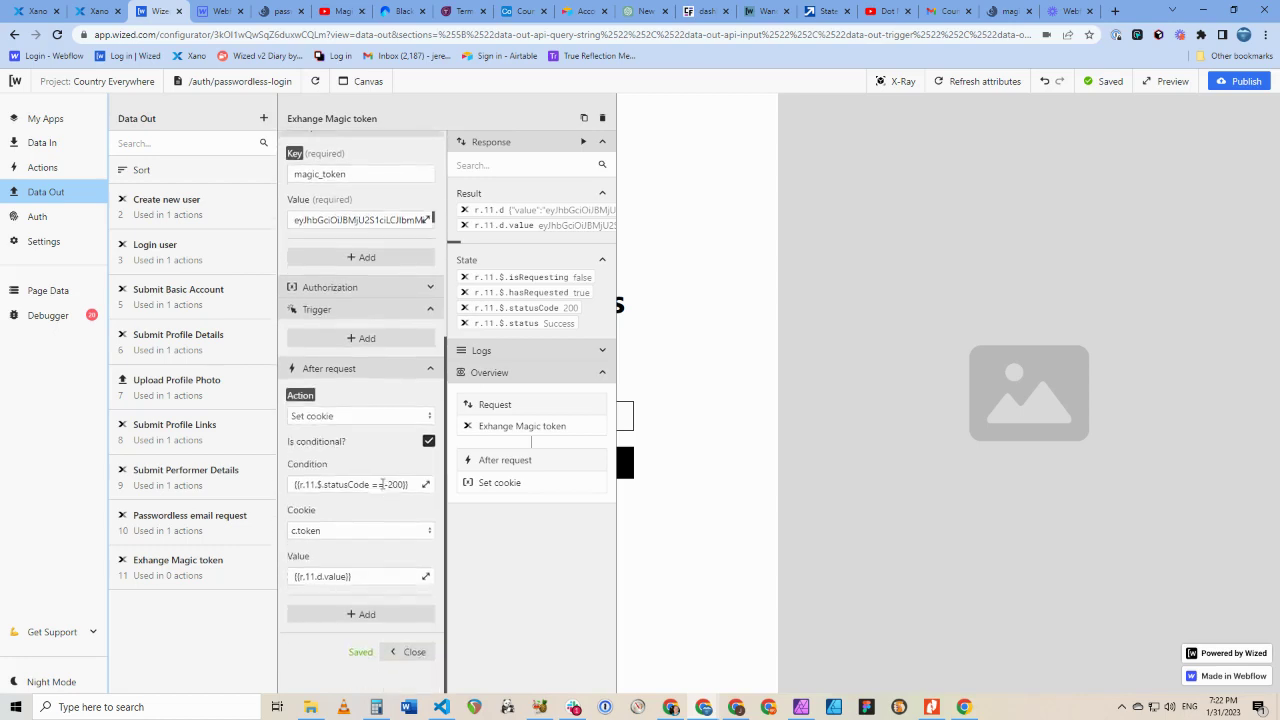
{"action": "left_click", "coordinate": [352, 617]}
{"action": "scroll", "coordinate": [375, 530], "scroll_direction": "down", "scroll_amount": 1}
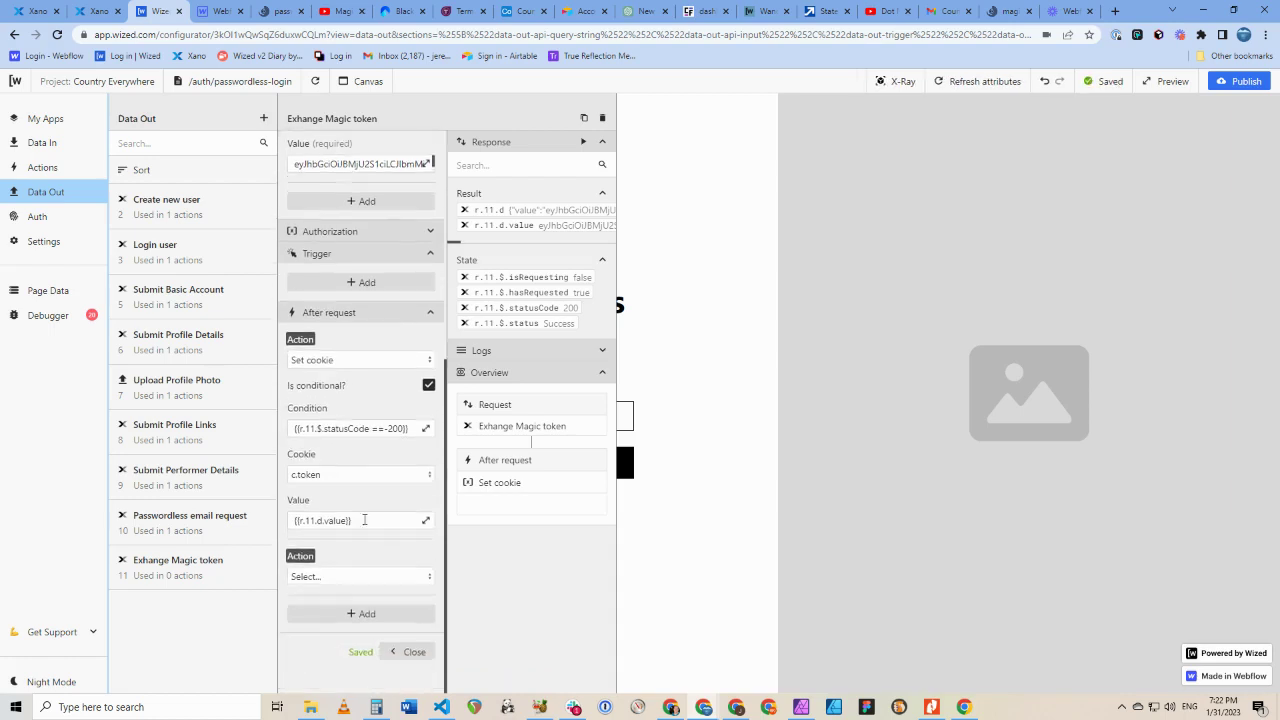
Make the new action a Navigate to redirect with URL /dashboard/industry
{"action": "left_click", "coordinate": [341, 578]}
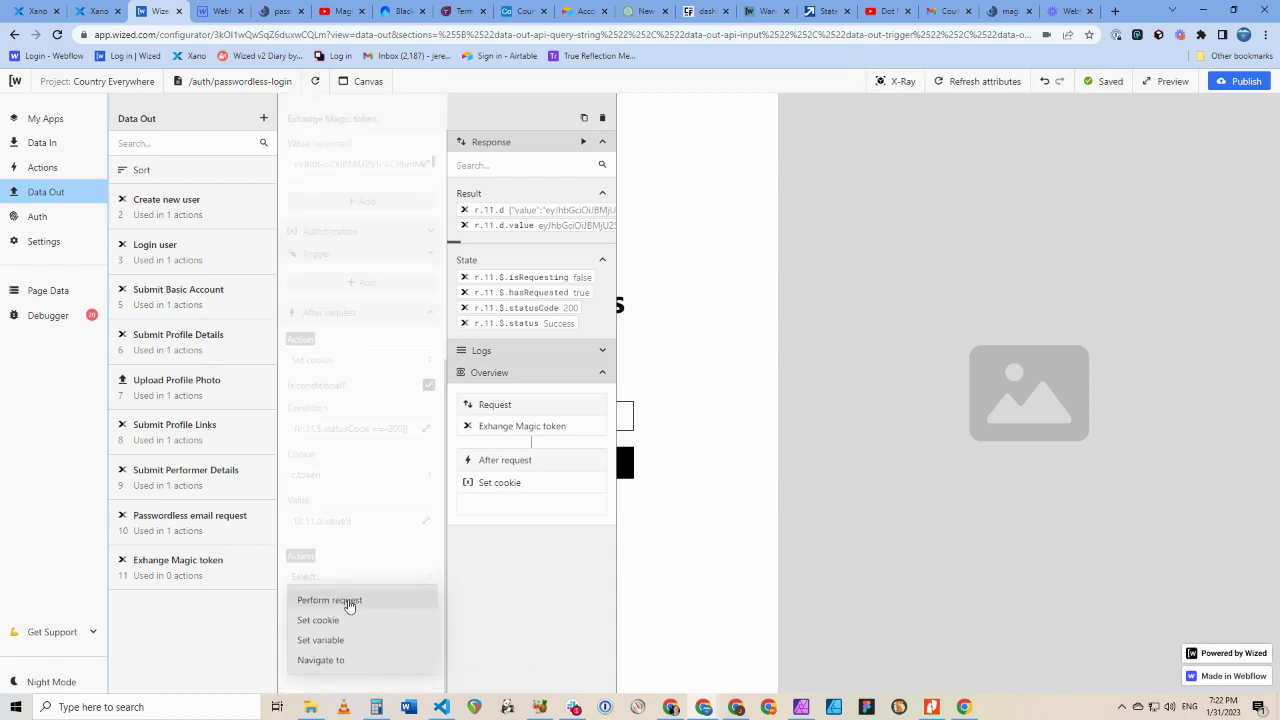
{"action": "left_click", "coordinate": [335, 660]}
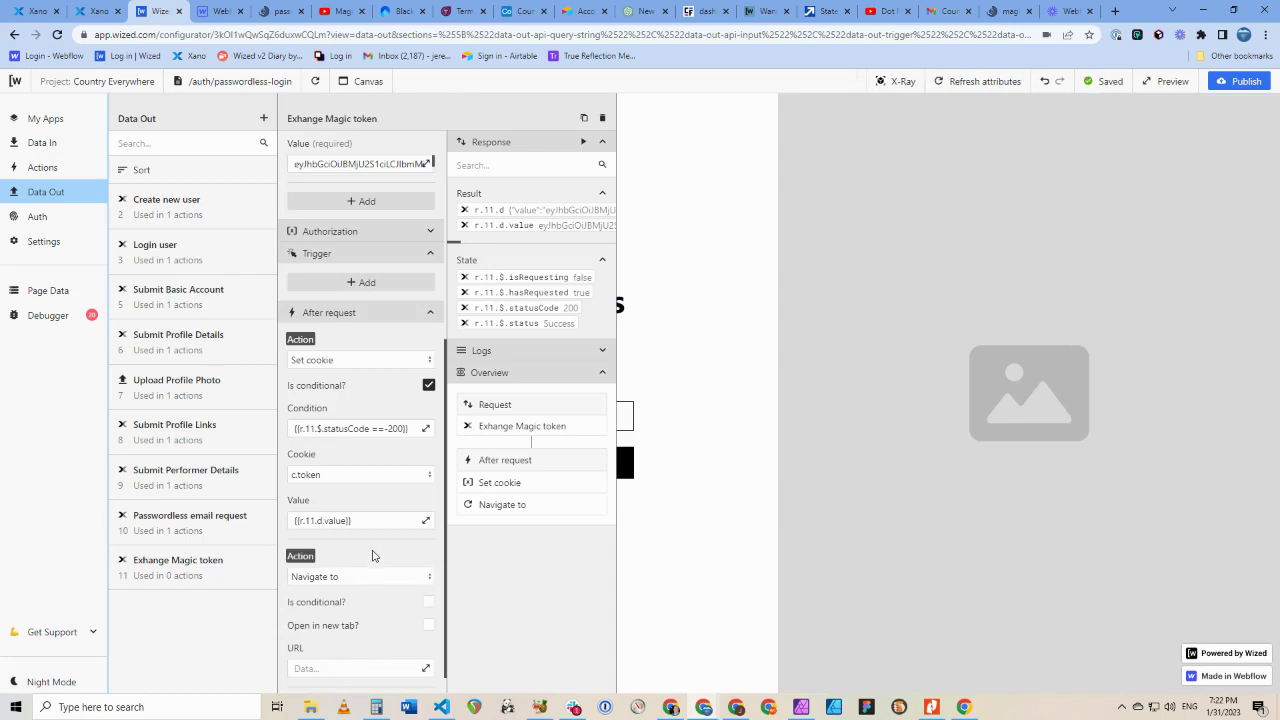
{"action": "scroll", "coordinate": [373, 554], "scroll_direction": "down", "scroll_amount": 1}
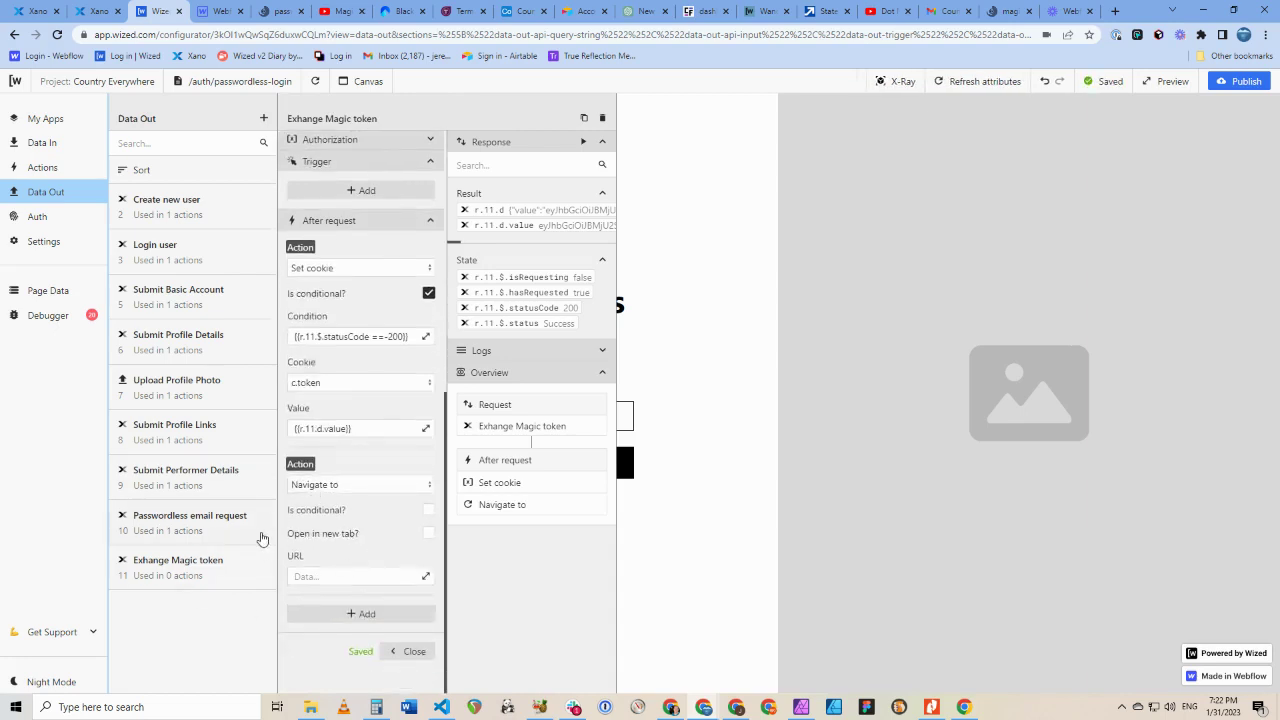
{"action": "left_click", "coordinate": [318, 576]}
{"action": "type", "text": "/dashboard/industry"}
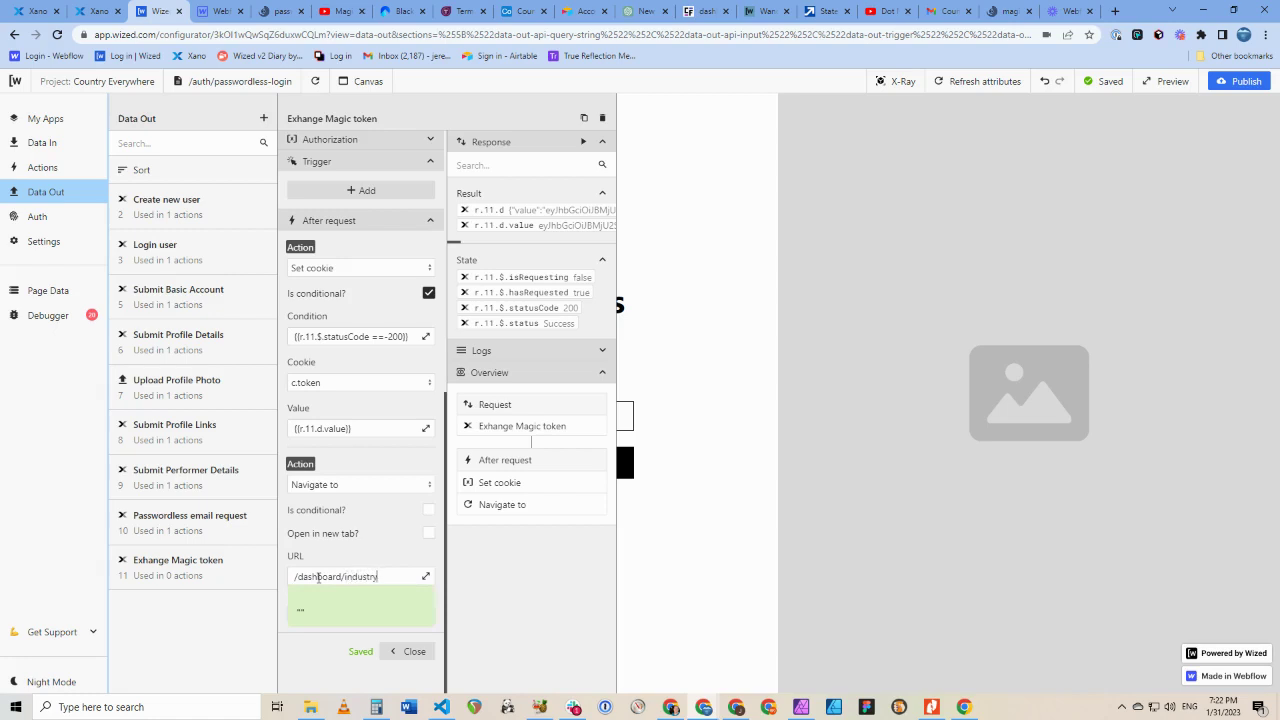
Correct the cookie condition to statusCode == 200 and reuse it as the redirect's condition
{"action": "left_click", "coordinate": [429, 510]}
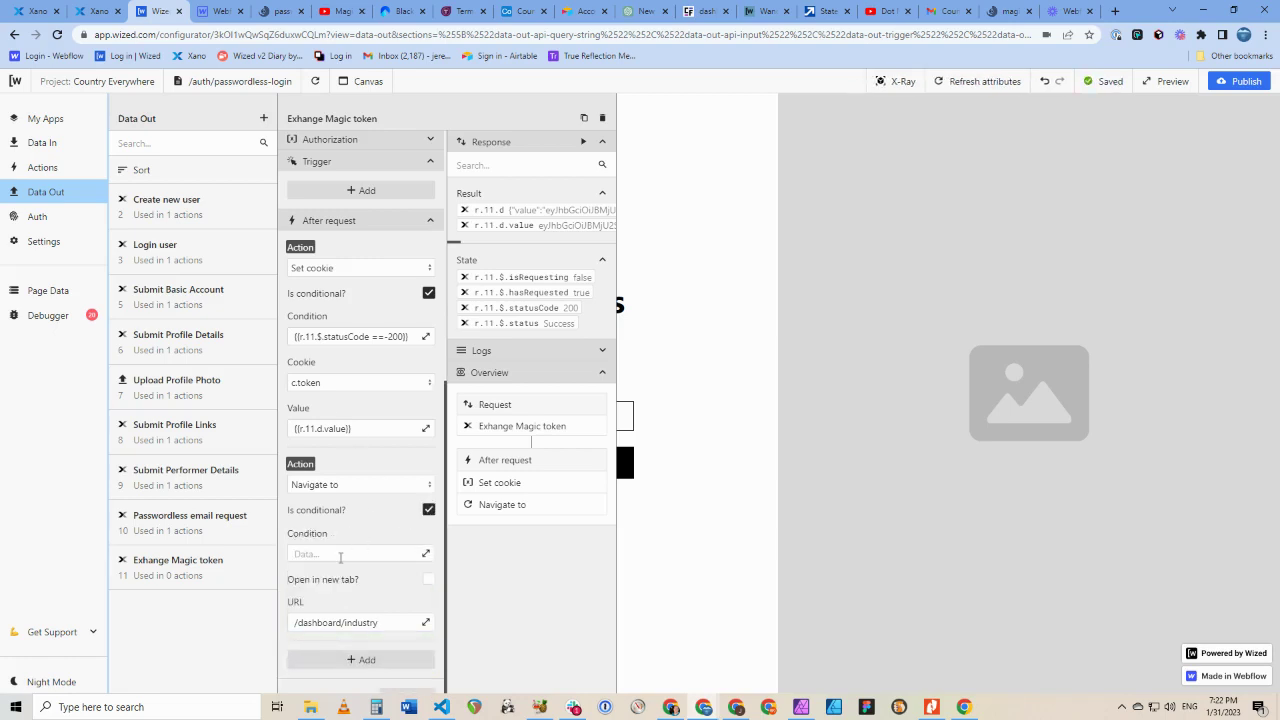
{"action": "left_click", "coordinate": [416, 335]}
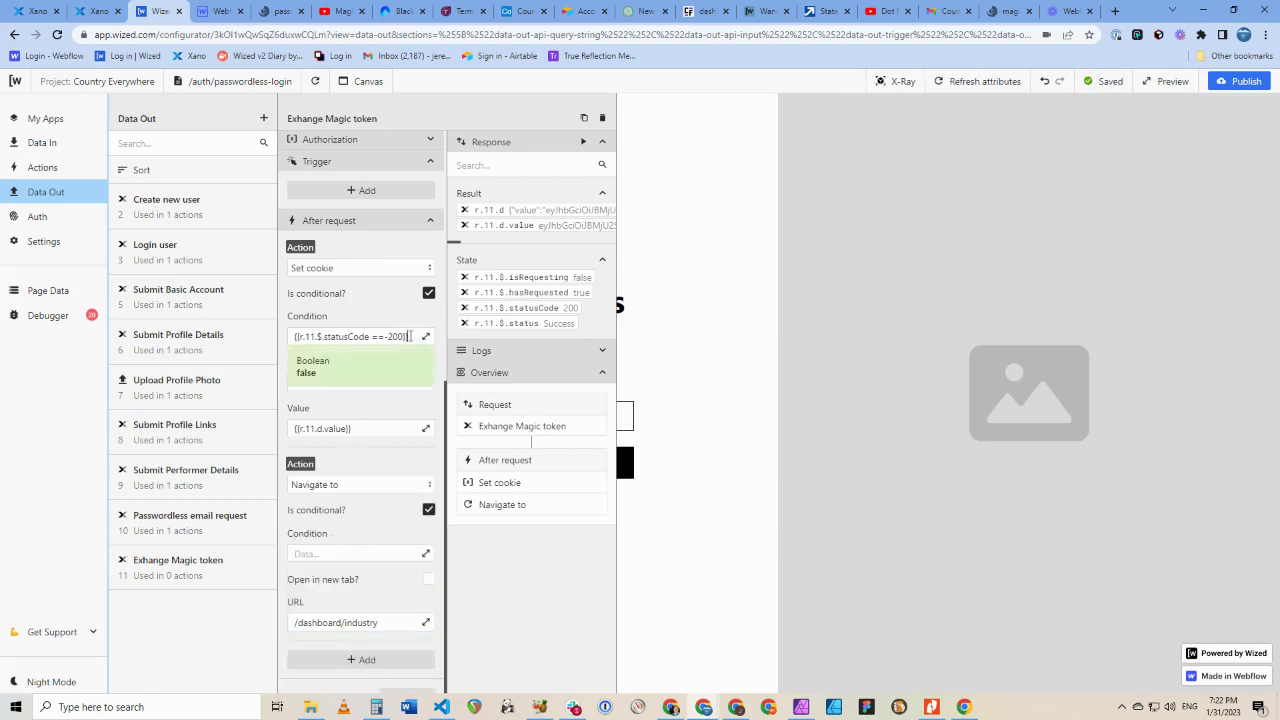
{"action": "left_click_drag", "start_coordinate": [416, 335], "coordinate": [263, 329]}
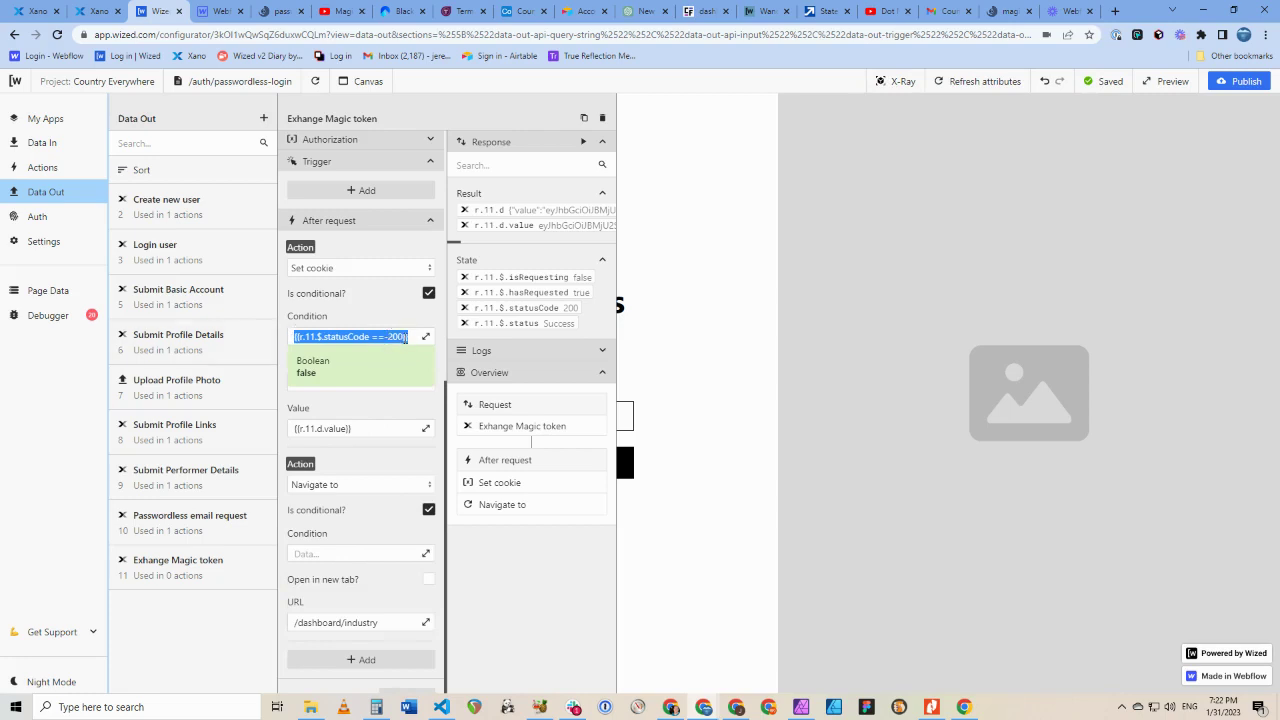
{"action": "left_click", "coordinate": [425, 336]}
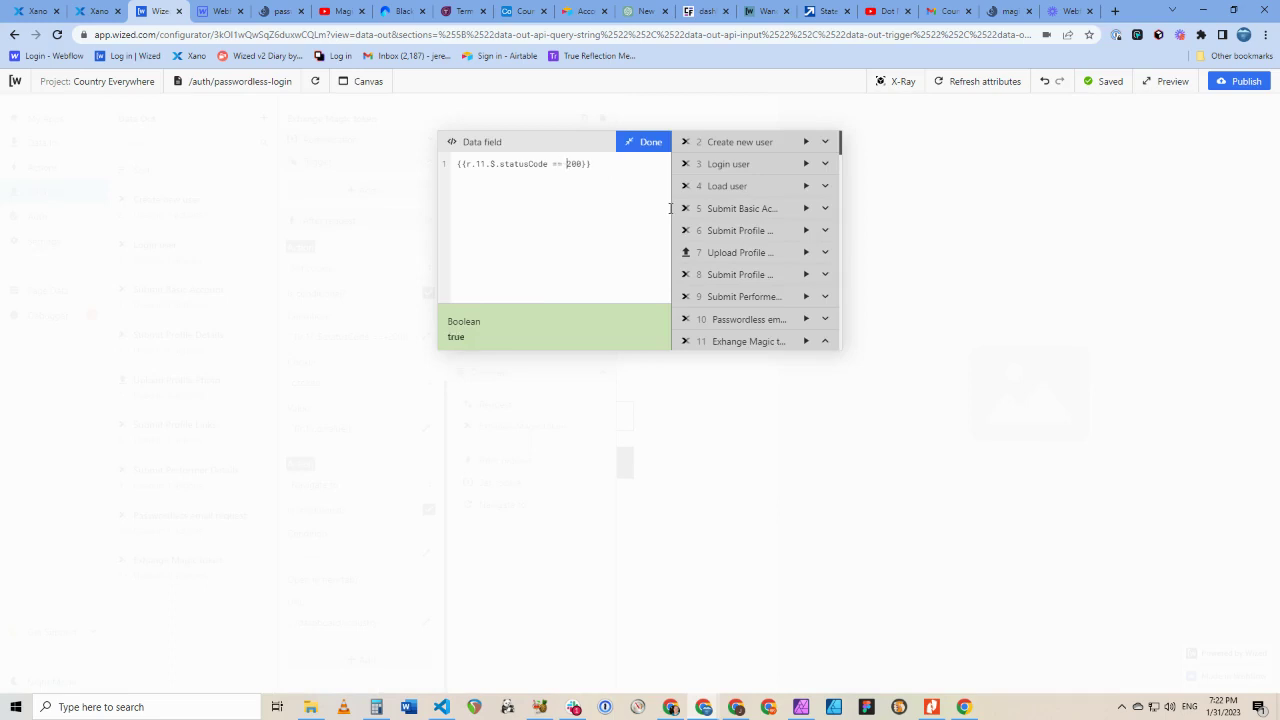
{"action": "left_click_drag", "start_coordinate": [593, 164], "coordinate": [468, 164]}
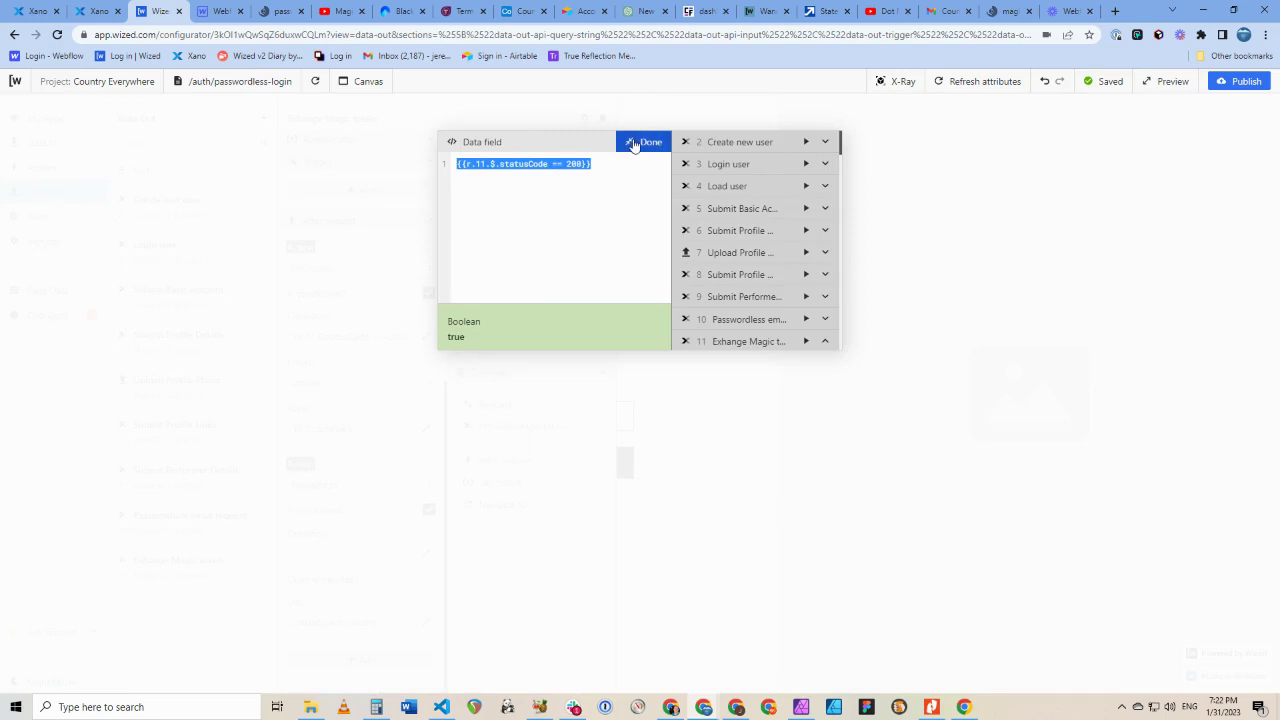
{"action": "left_click", "coordinate": [642, 142]}
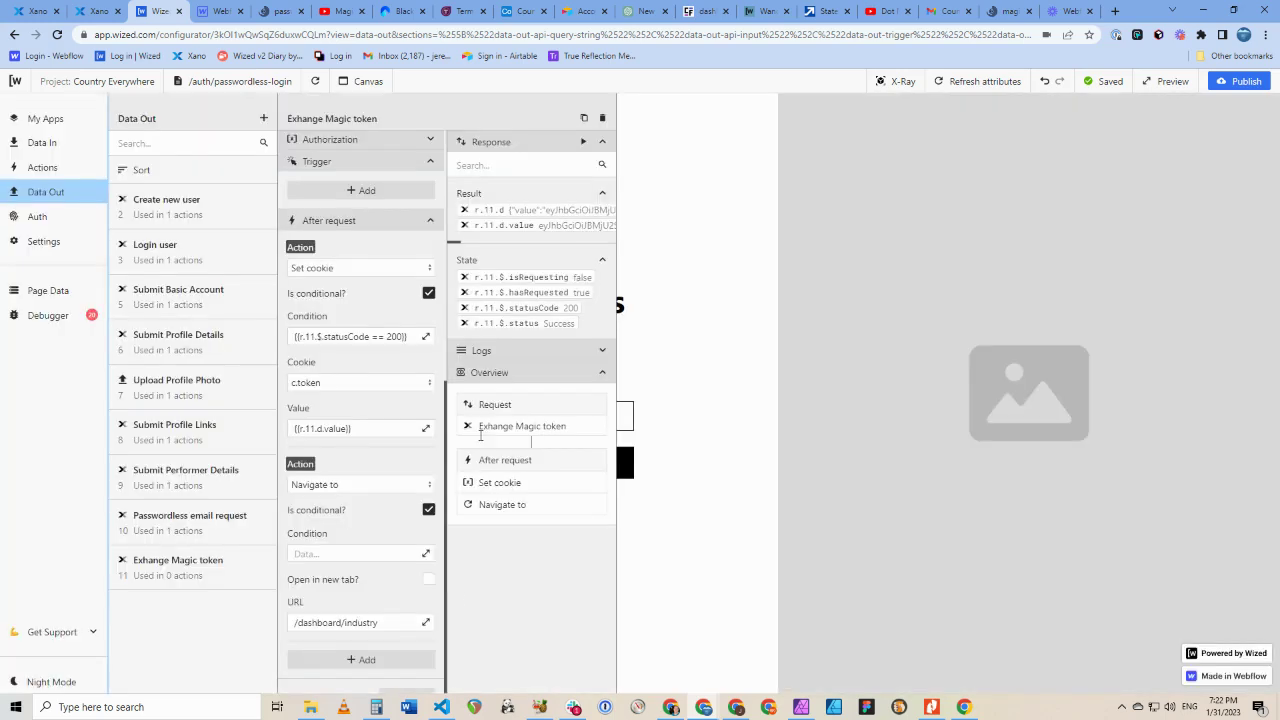
{"action": "left_click", "coordinate": [340, 556]}
{"action": "type", "text": "{{r.11.$.statusCode == 200}}"}
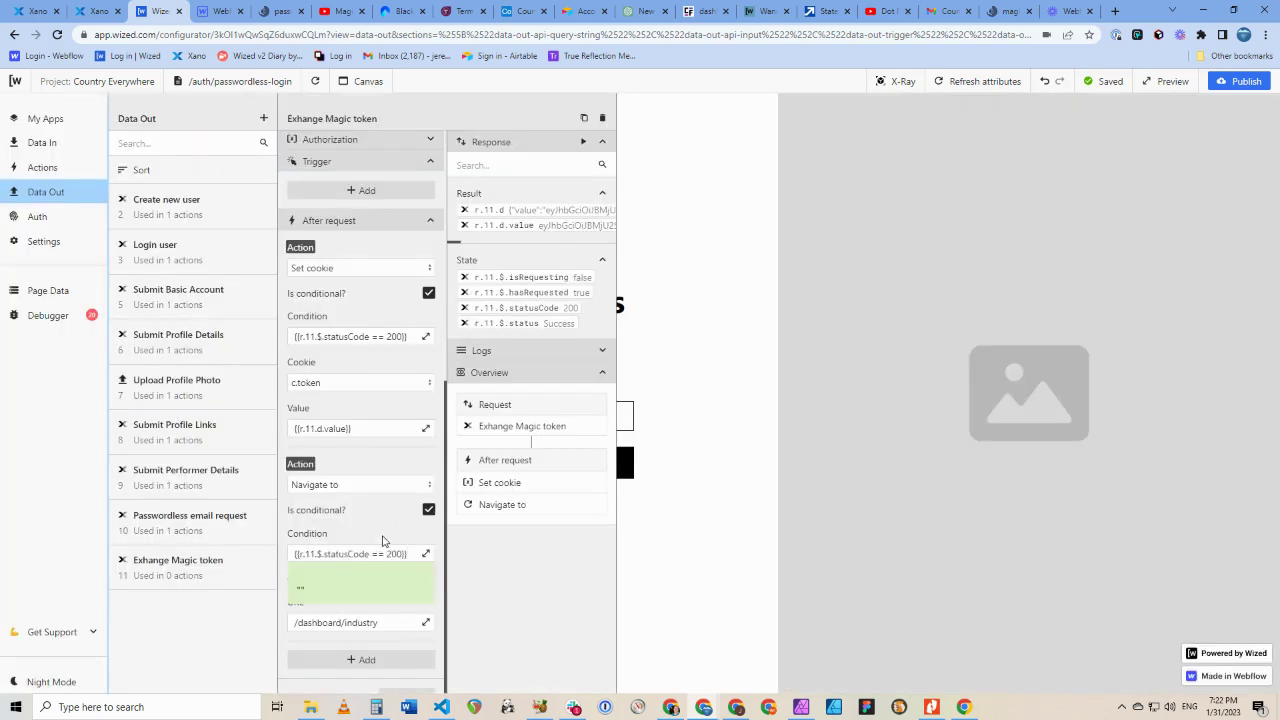
{"action": "left_click", "coordinate": [378, 528]}
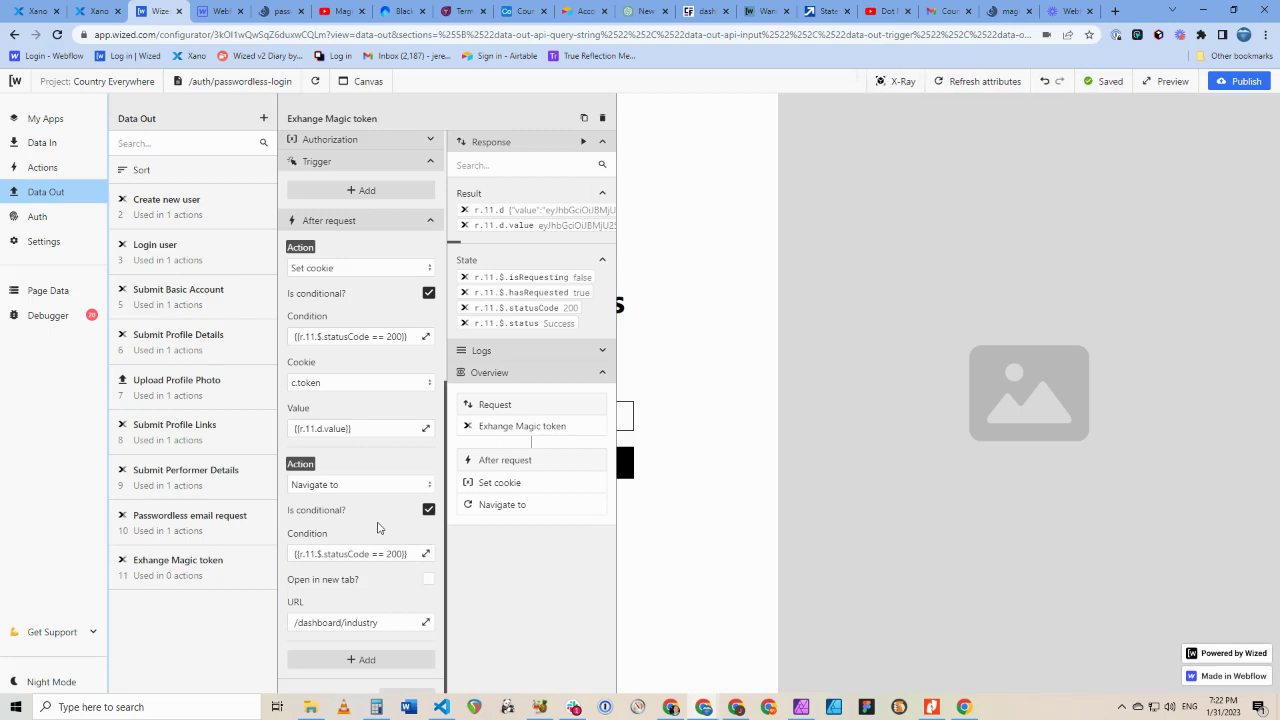
Create a new navigation parameter in the Page Data Navigation section
{"action": "scroll", "coordinate": [378, 528], "scroll_direction": "up", "scroll_amount": 5}
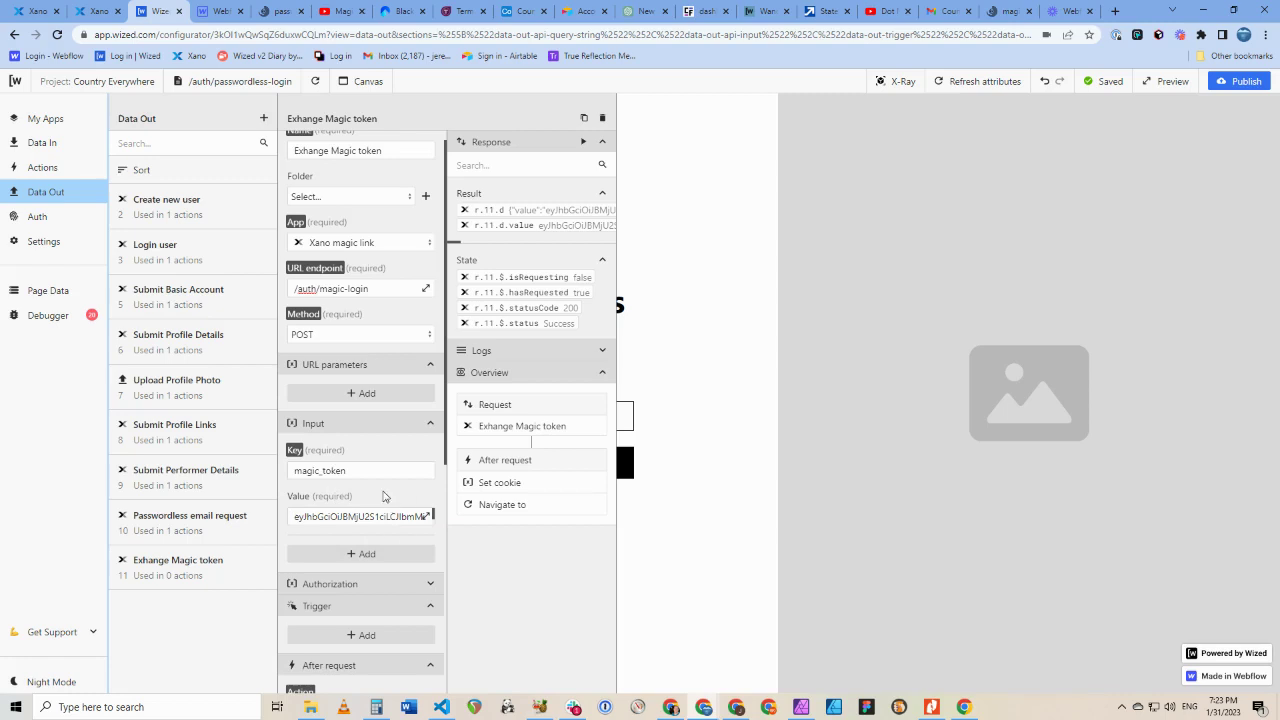
{"action": "left_click", "coordinate": [40, 291]}
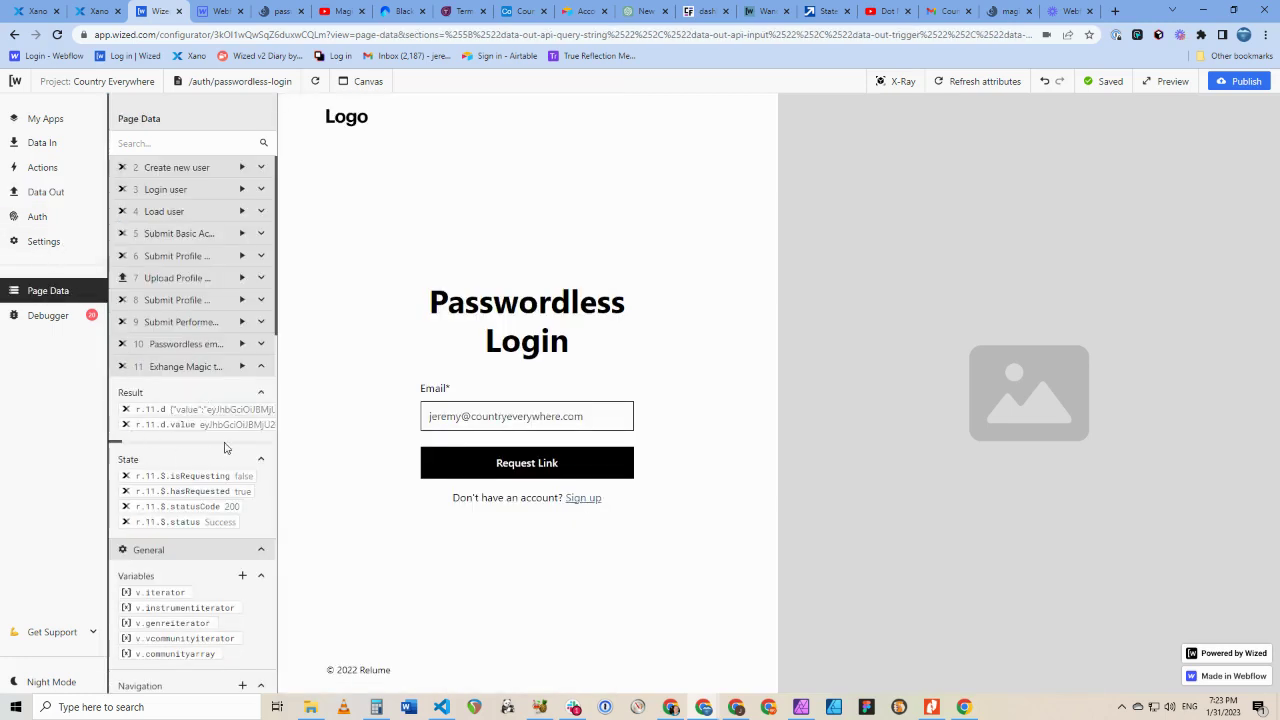
{"action": "scroll", "coordinate": [270, 323], "scroll_direction": "down", "scroll_amount": 4}
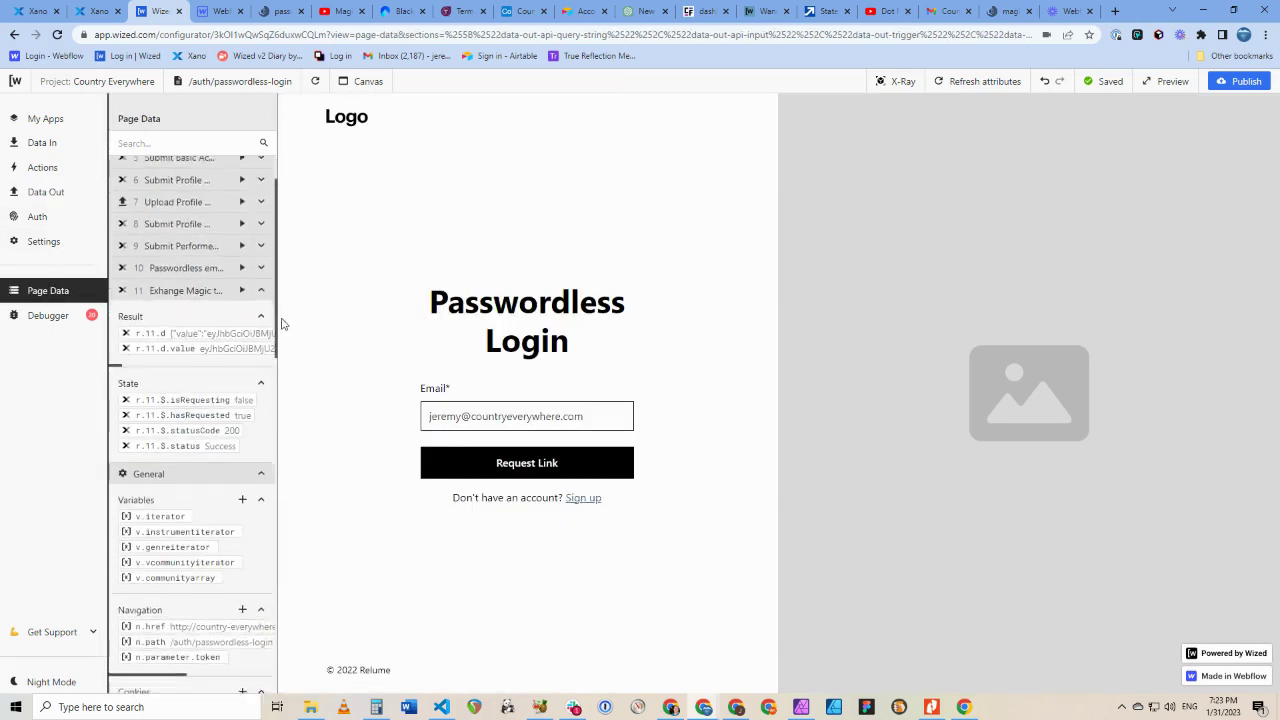
{"action": "left_click", "coordinate": [243, 360]}
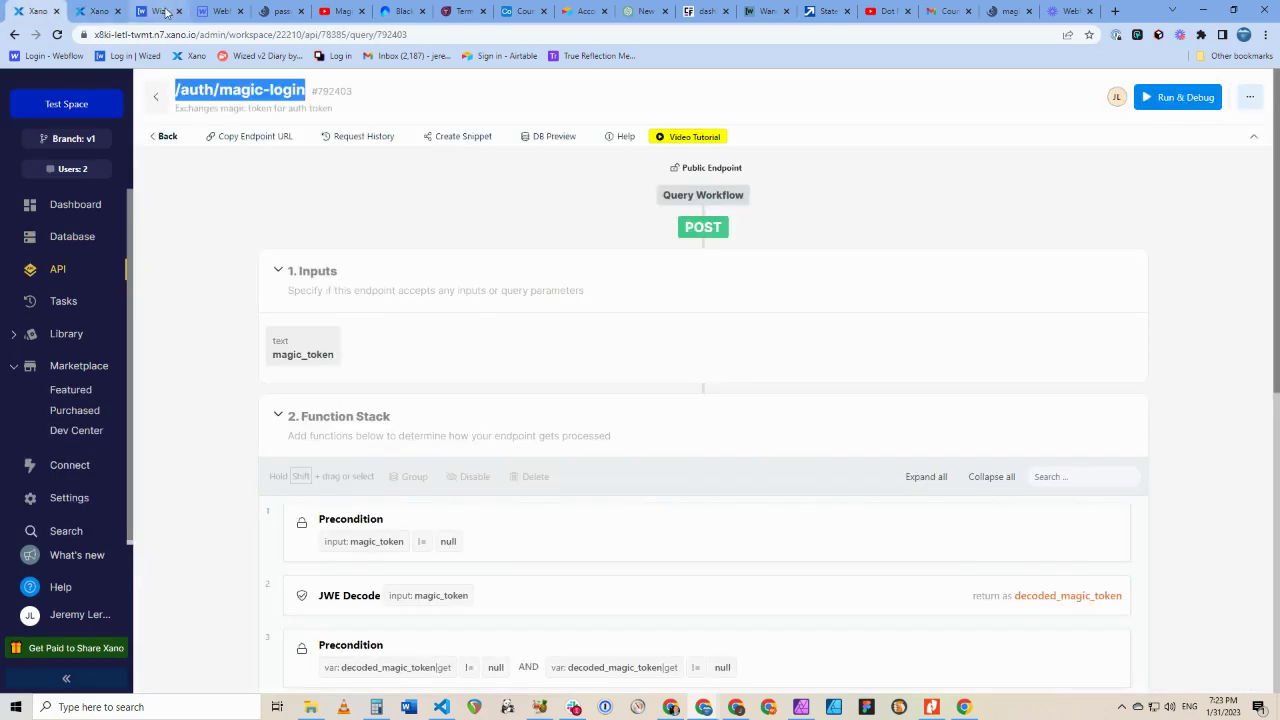
Return from Xano's magic-login endpoint to the Wized configurator
{"action": "left_click", "coordinate": [160, 11]}
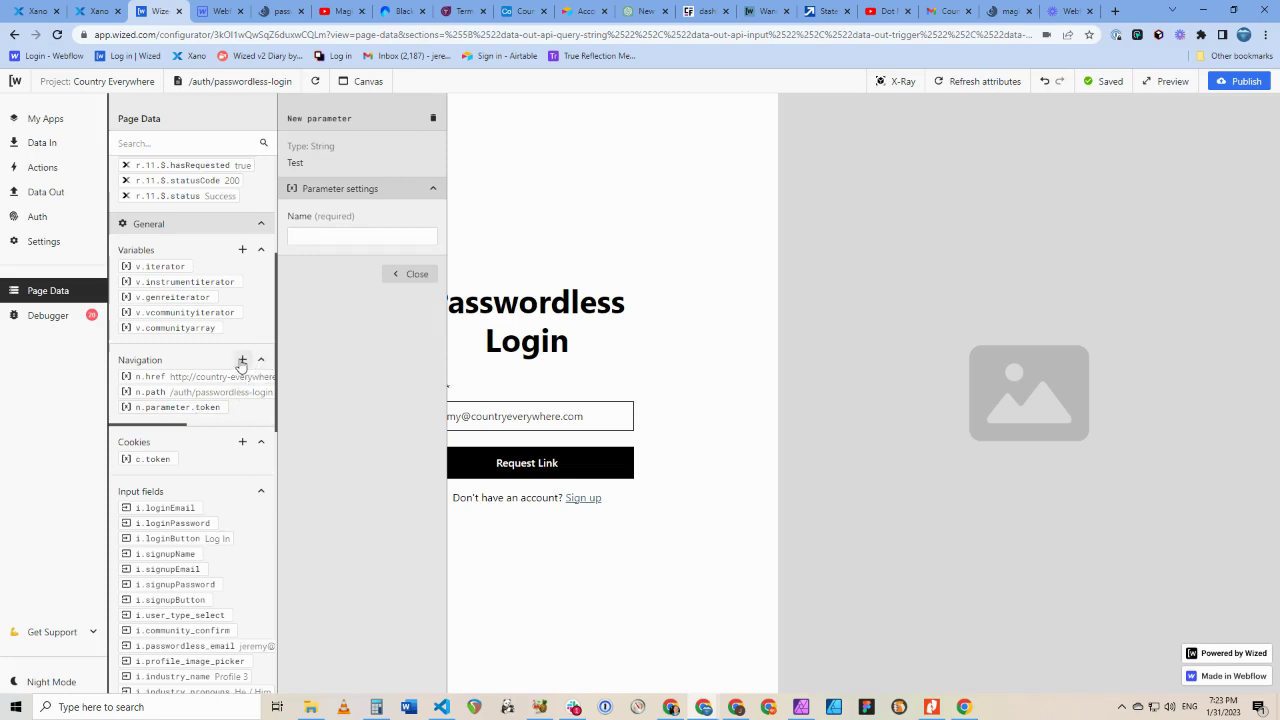
Name the navigation parameter token and go back to the Data Out request list
{"action": "left_click", "coordinate": [175, 410]}
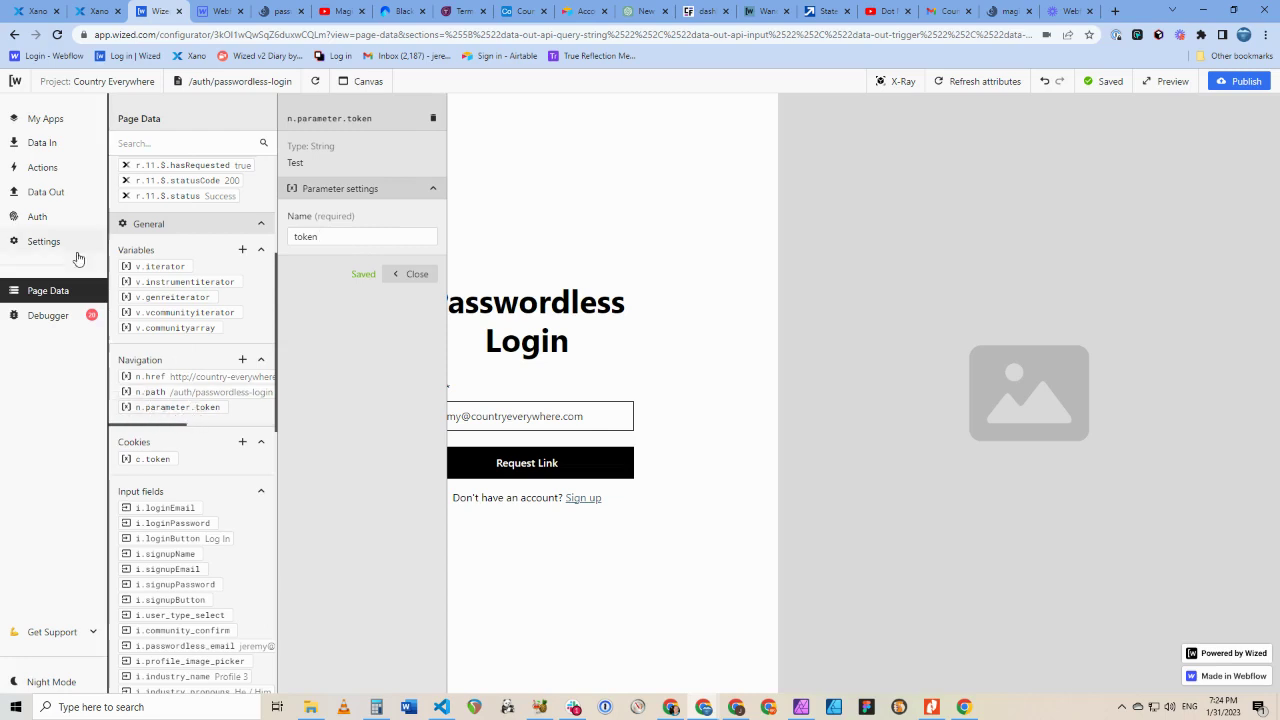
{"action": "left_click", "coordinate": [54, 197]}
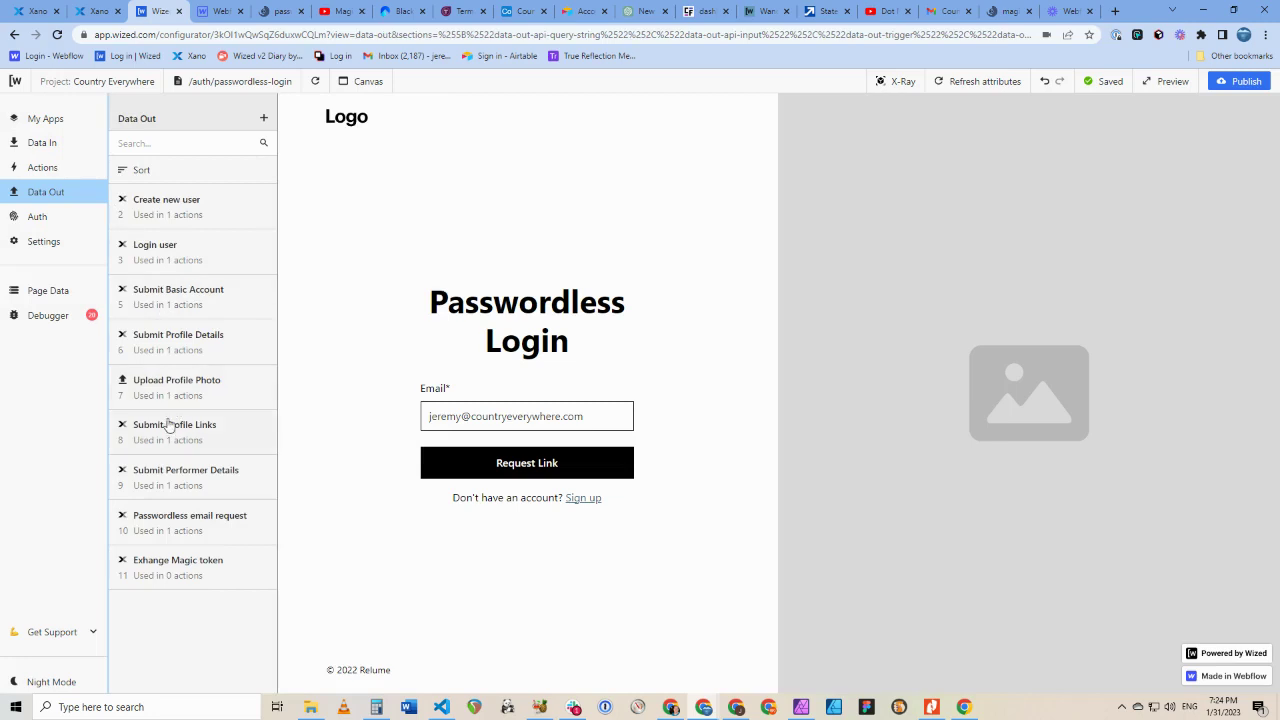
Replace the pasted magic_token value with {{n.parameter.token}} in the Exhange Magic token request
{"action": "left_click", "coordinate": [200, 566]}
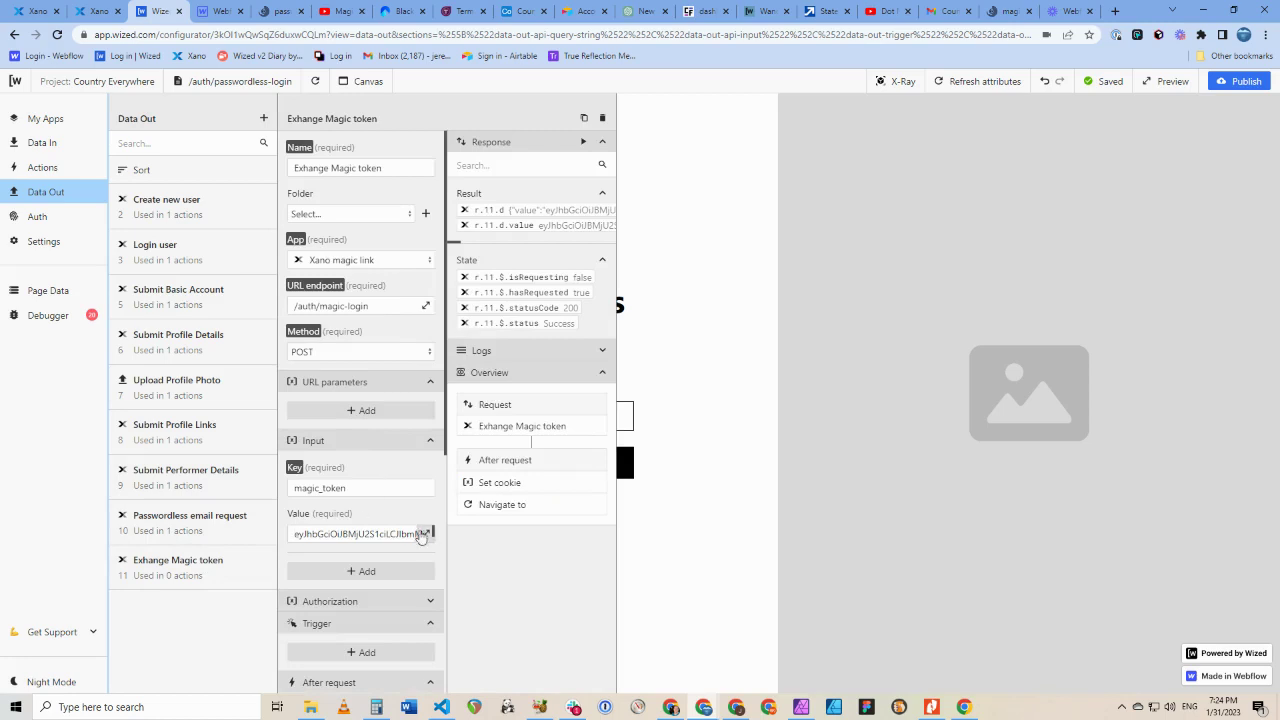
{"action": "left_click", "coordinate": [425, 533]}
{"action": "left_click_drag", "start_coordinate": [598, 256], "coordinate": [410, 130]}
{"action": "key", "text": "BackSpace"}
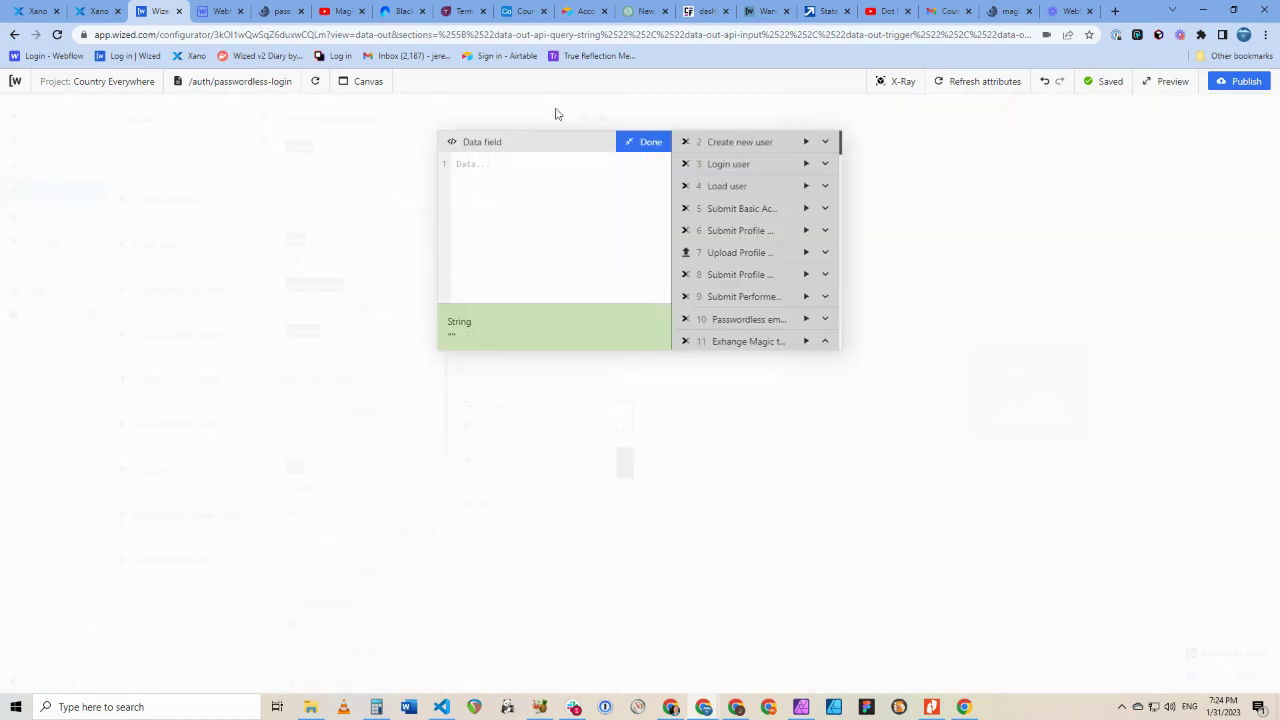
{"action": "scroll", "coordinate": [702, 230], "scroll_direction": "down", "scroll_amount": 3}
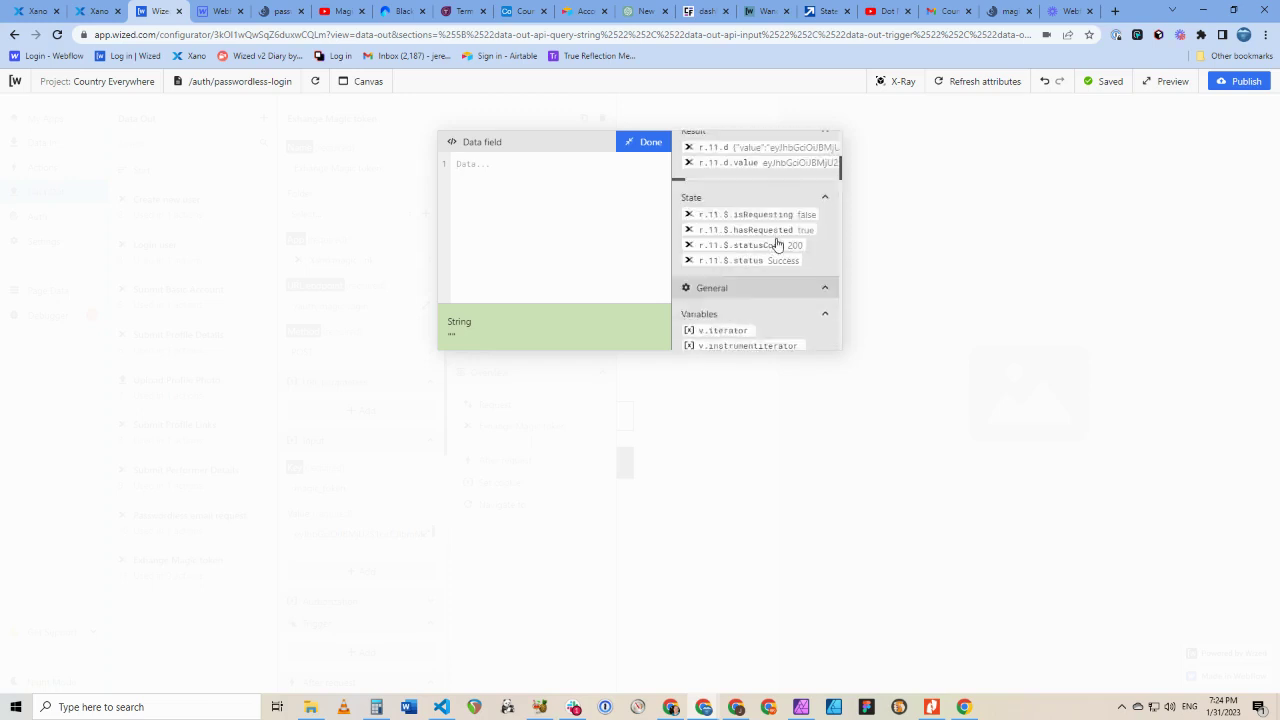
{"action": "scroll", "coordinate": [770, 248], "scroll_direction": "down", "scroll_amount": 5}
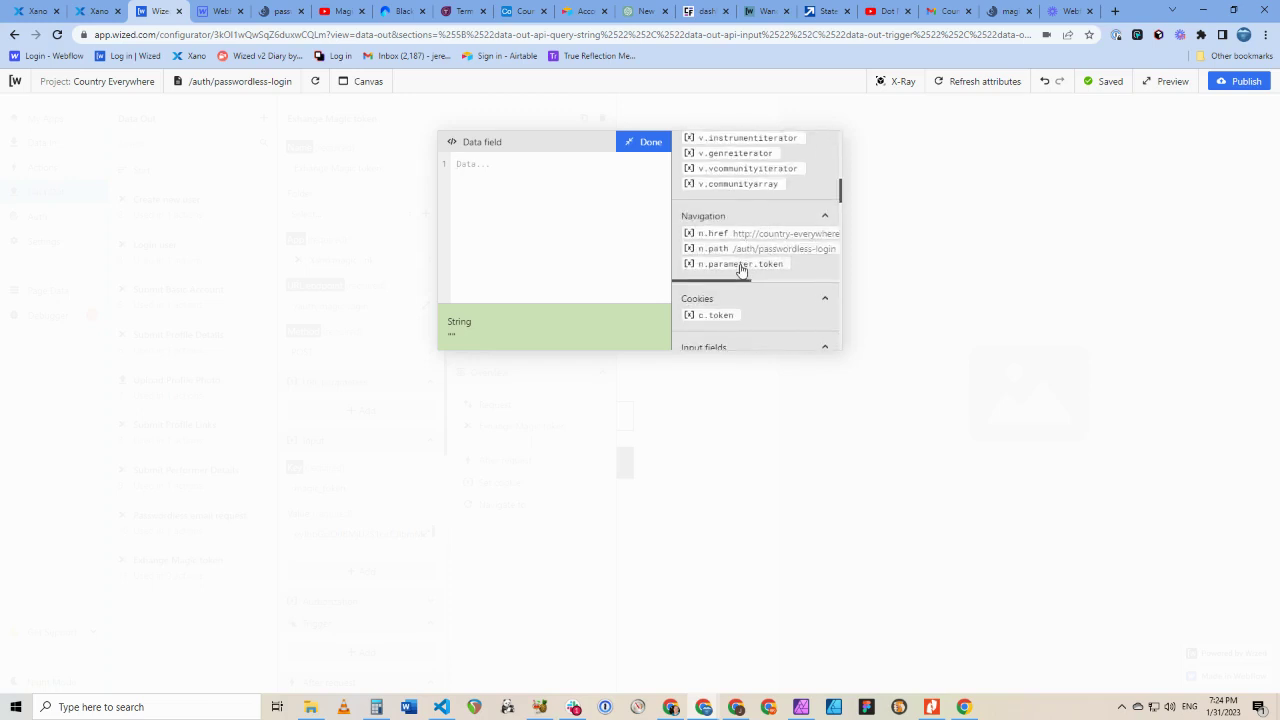
{"action": "left_click", "coordinate": [740, 264]}
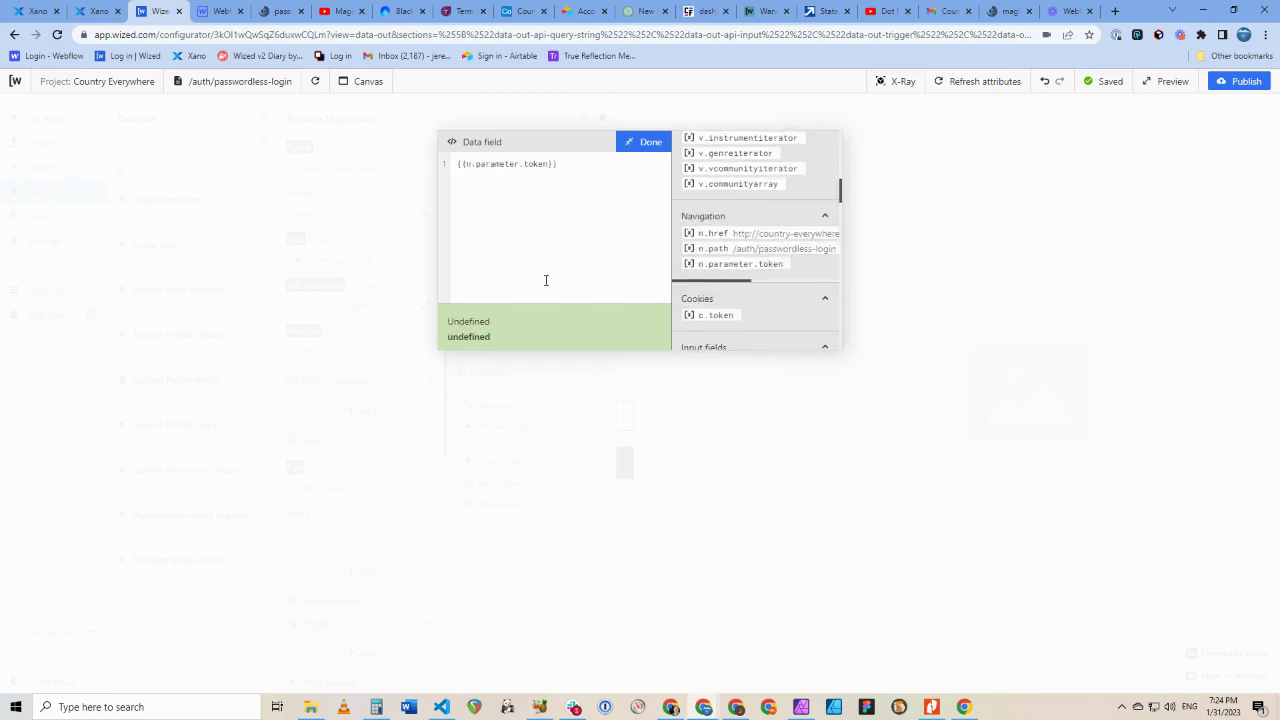
{"action": "left_click", "coordinate": [643, 142]}
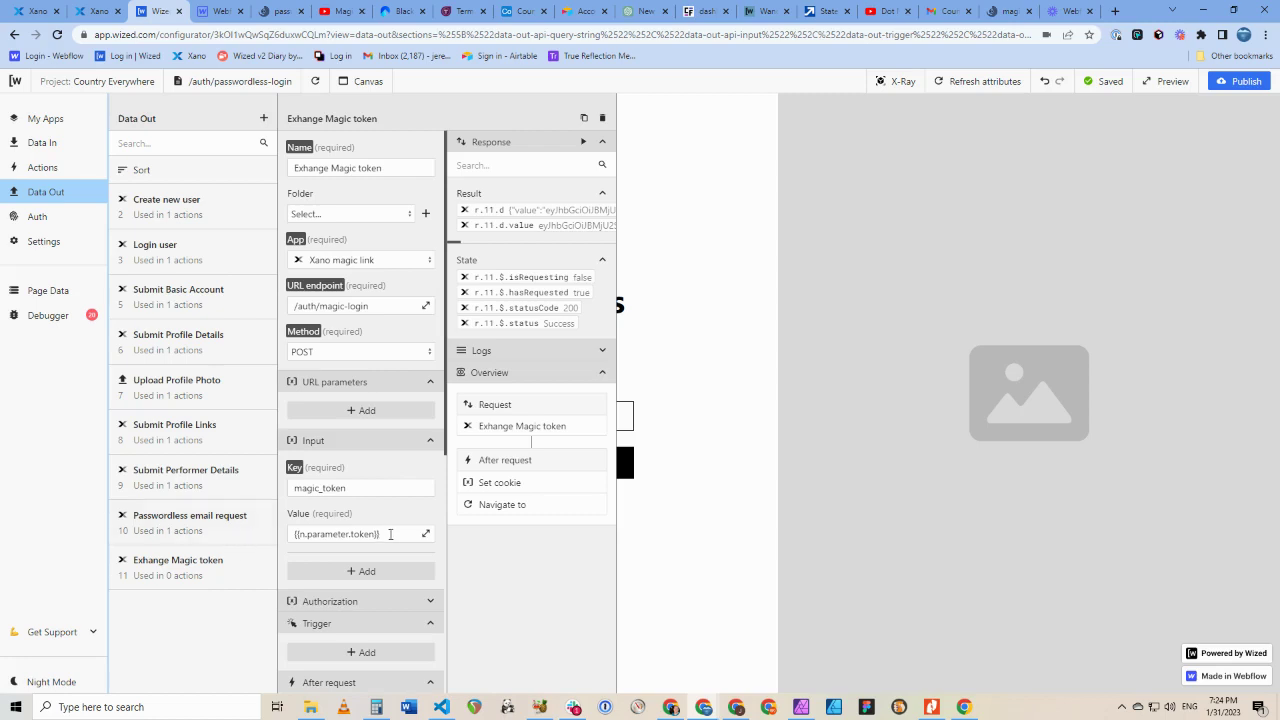
Add an On page load trigger to the Exhange Magic token request
{"action": "scroll", "coordinate": [404, 494], "scroll_direction": "down", "scroll_amount": 4}
{"action": "scroll", "coordinate": [371, 343], "scroll_direction": "up", "scroll_amount": 2}
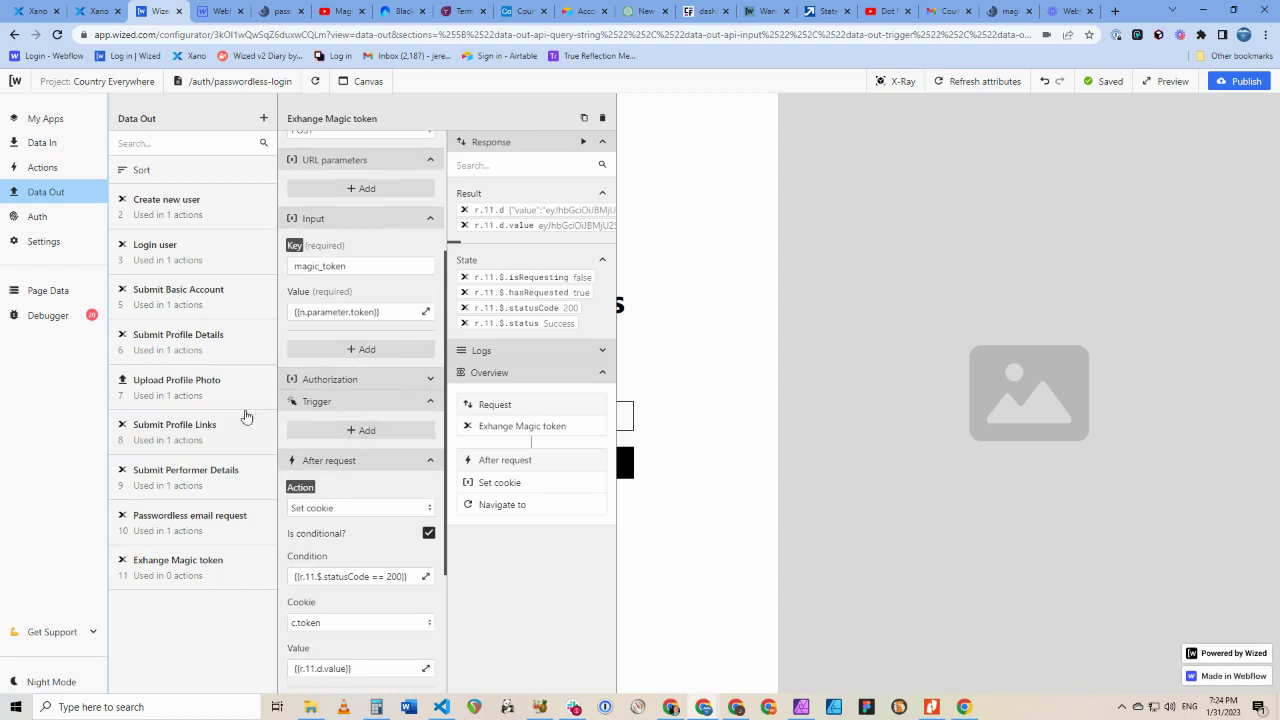
{"action": "left_click", "coordinate": [352, 431]}
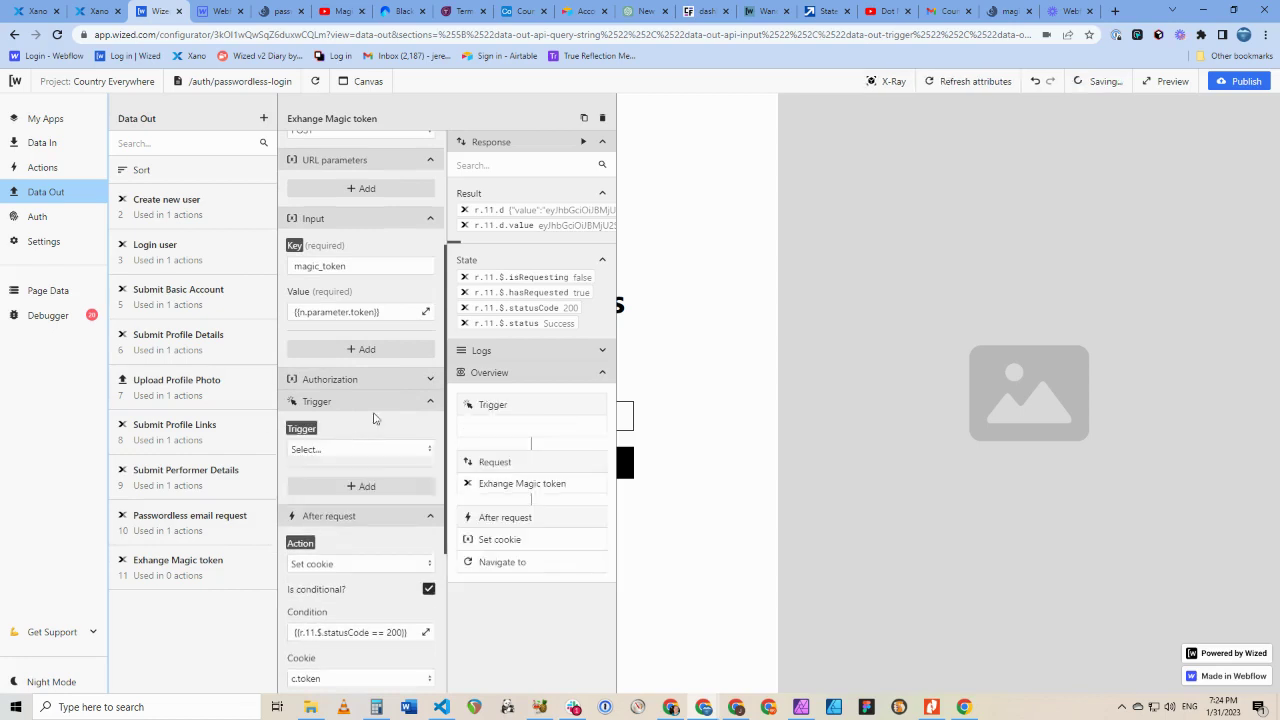
{"action": "left_click", "coordinate": [334, 450]}
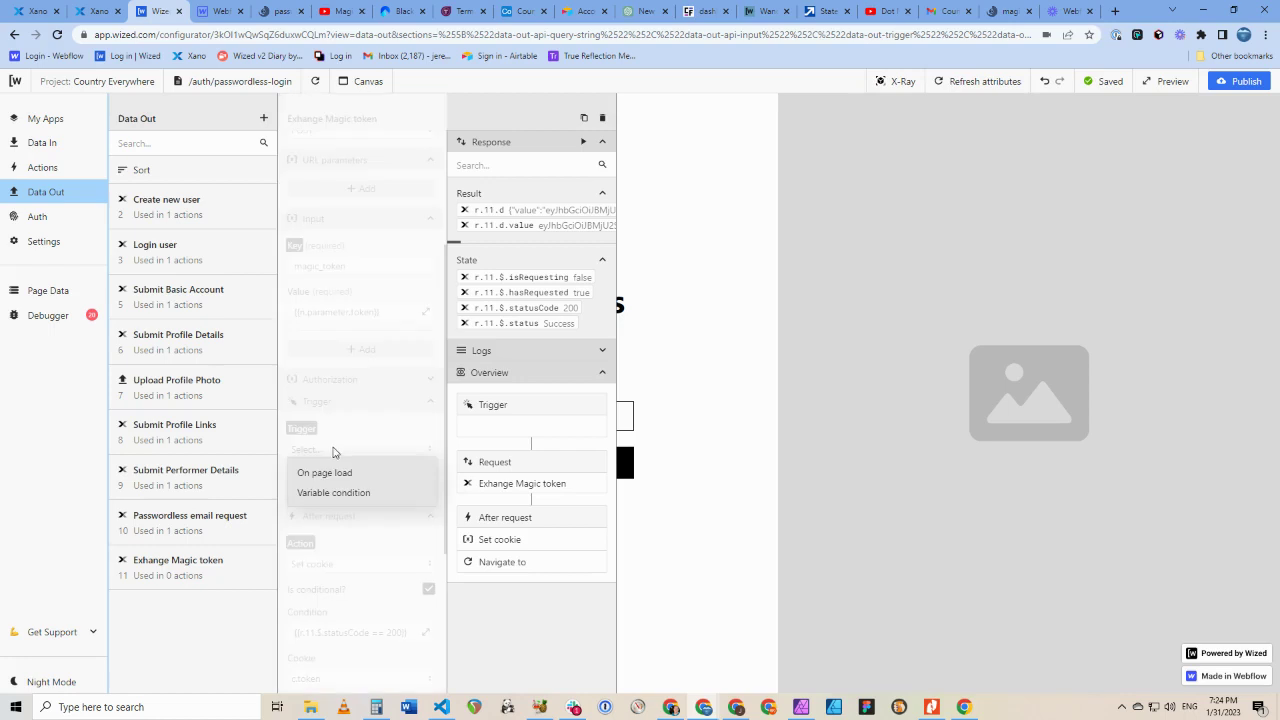
{"action": "left_click", "coordinate": [347, 473]}
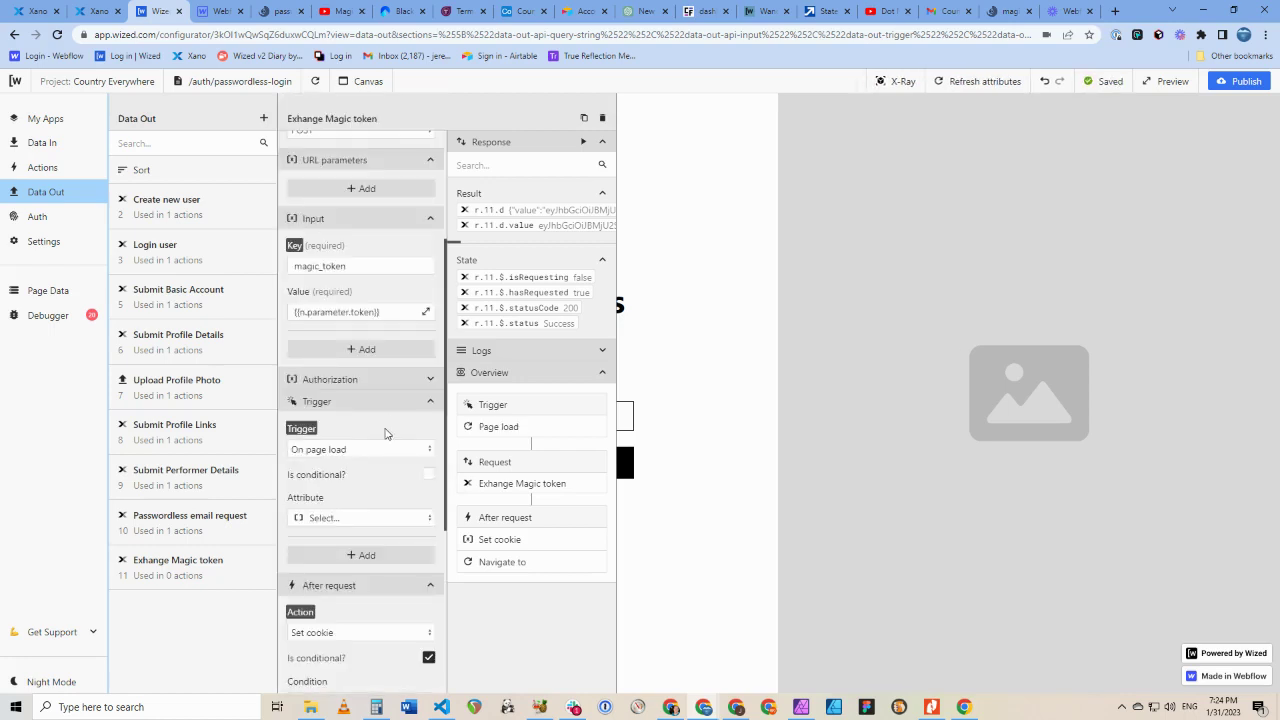
Set the trigger attribute to magic_page and close the request settings
{"action": "left_click", "coordinate": [346, 518]}
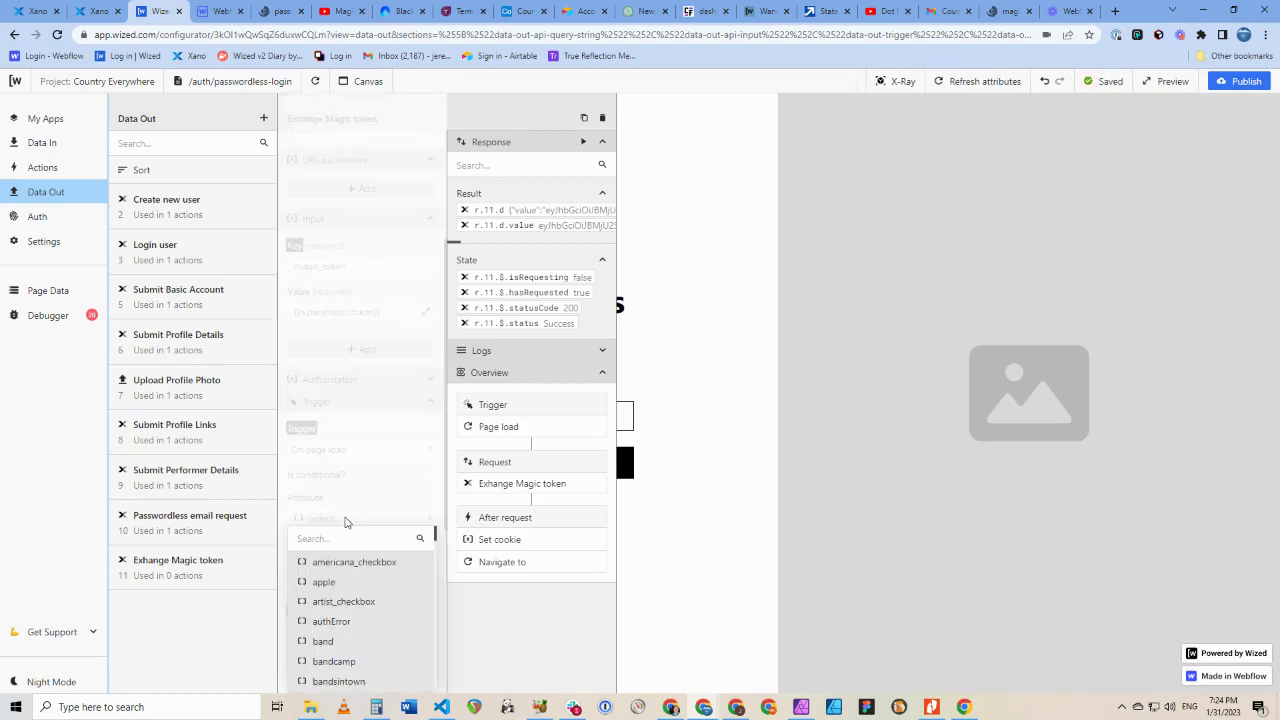
{"action": "scroll", "coordinate": [345, 580], "scroll_direction": "down", "scroll_amount": 10}
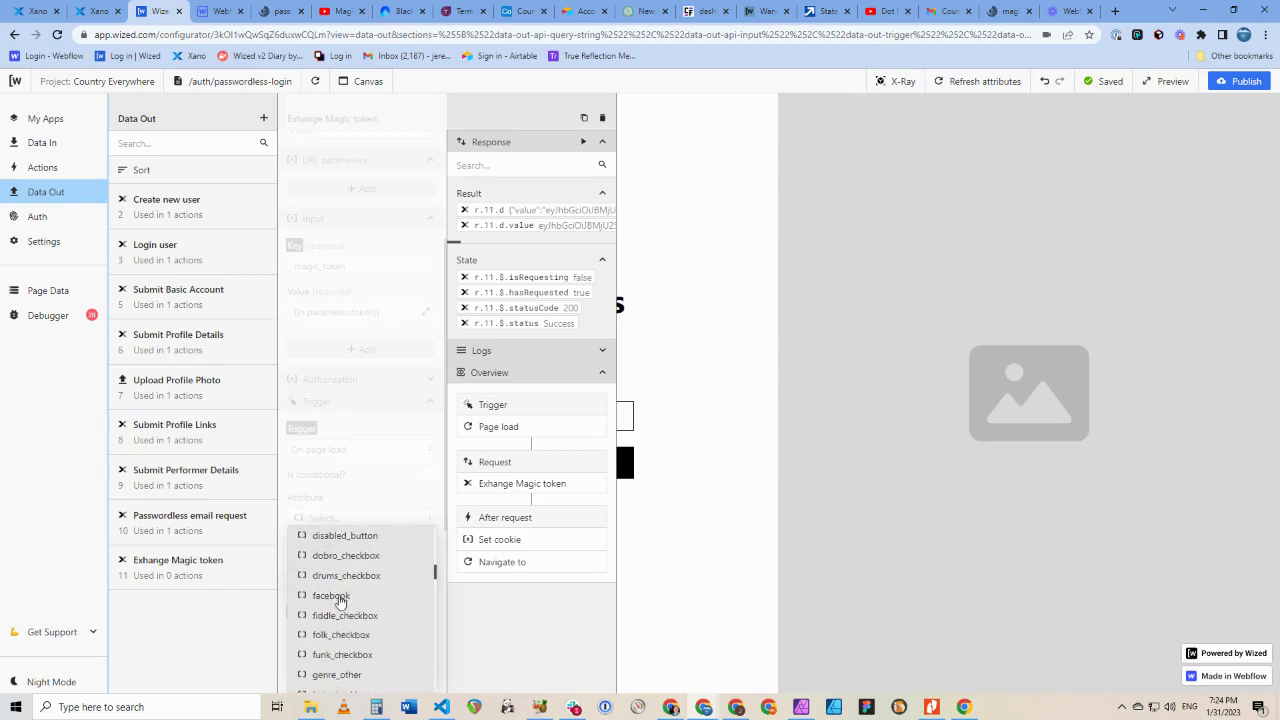
{"action": "scroll", "coordinate": [336, 625], "scroll_direction": "down", "scroll_amount": 5}
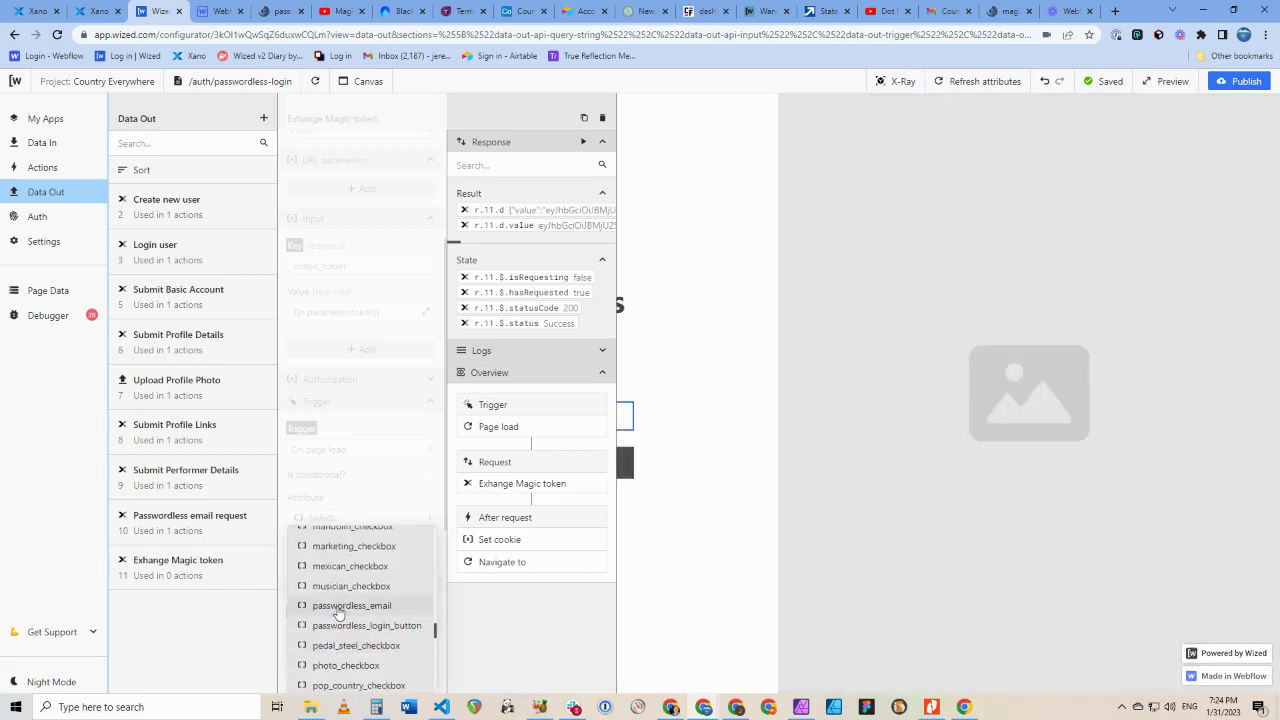
{"action": "scroll", "coordinate": [338, 613], "scroll_direction": "up", "scroll_amount": 5}
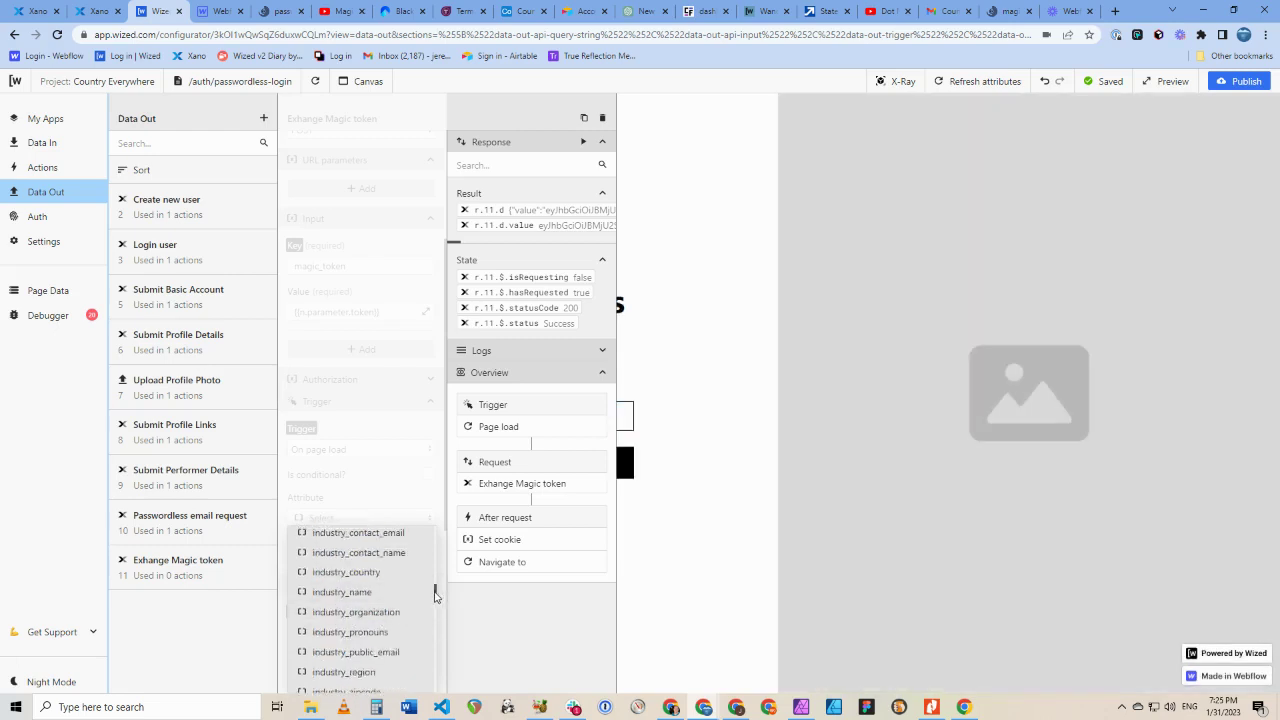
{"action": "left_click_drag", "start_coordinate": [436, 596], "coordinate": [440, 624]}
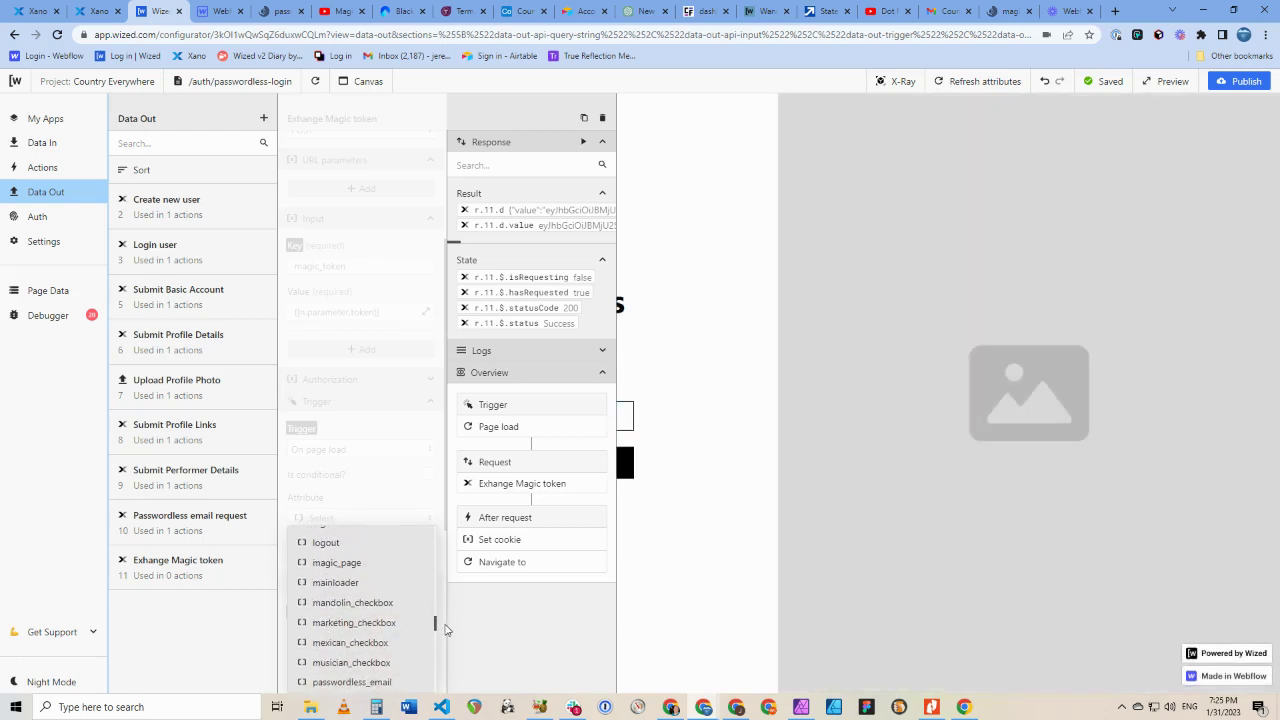
{"action": "left_click", "coordinate": [337, 563]}
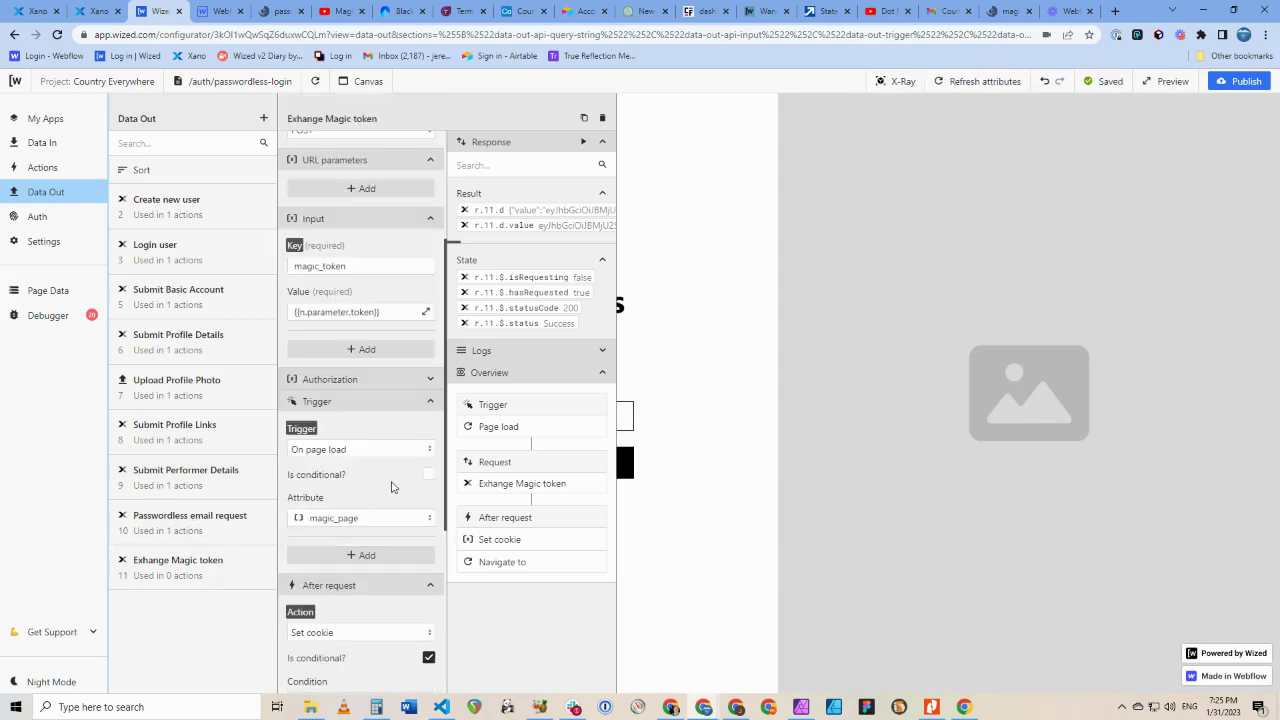
{"action": "scroll", "coordinate": [391, 487], "scroll_direction": "down", "scroll_amount": 4}
{"action": "left_click", "coordinate": [395, 658]}
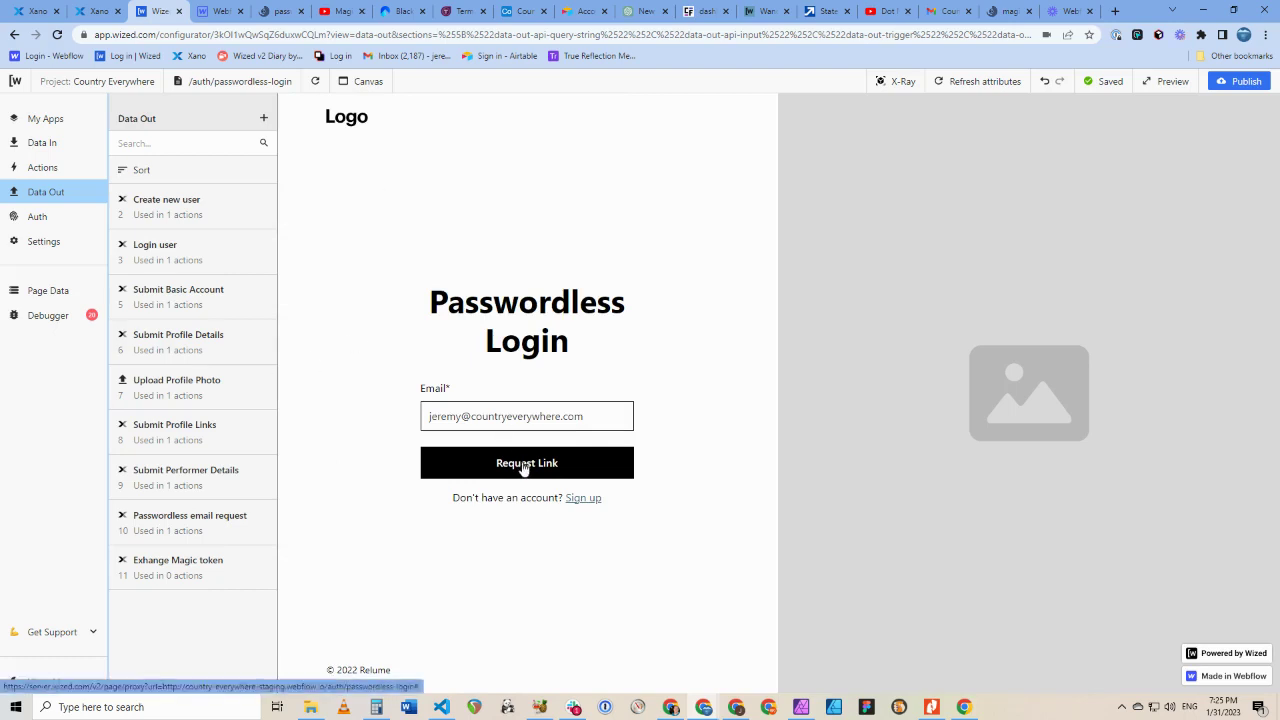
Refresh the Gmail passwordless search results and open the new 7:25 PM sign-in email
{"action": "left_click", "coordinate": [942, 12]}
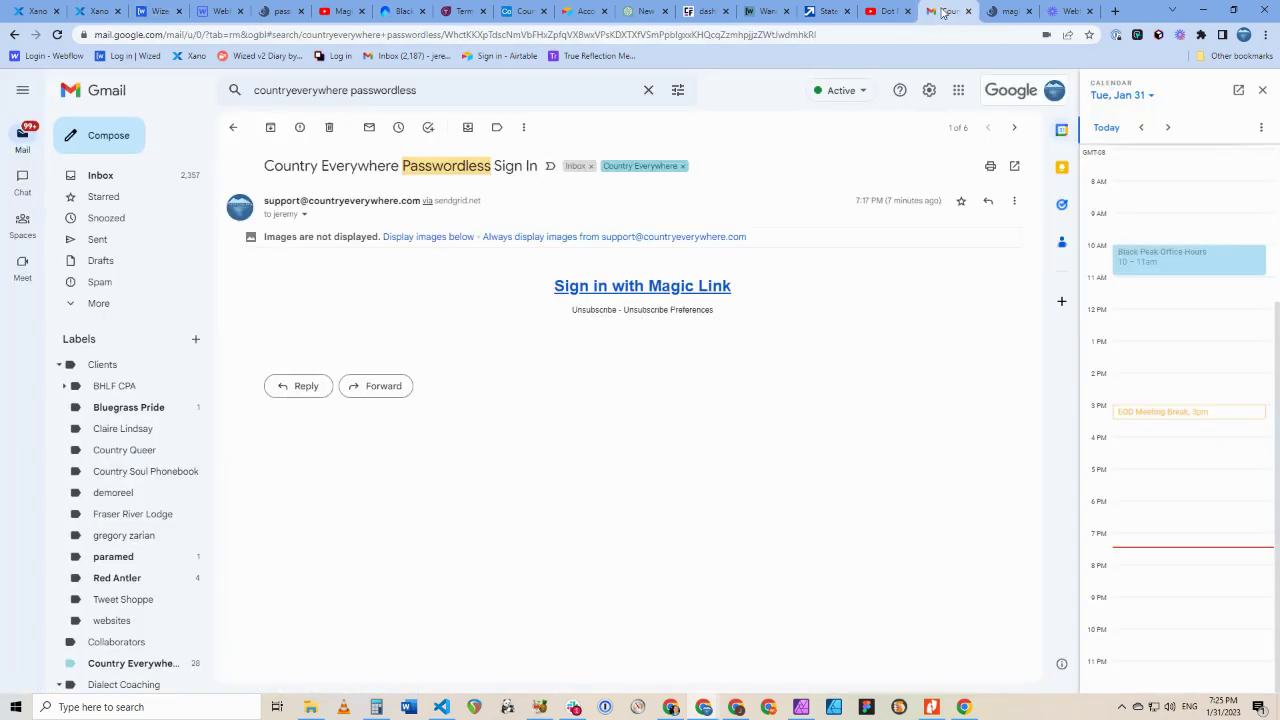
{"action": "left_click", "coordinate": [233, 127]}
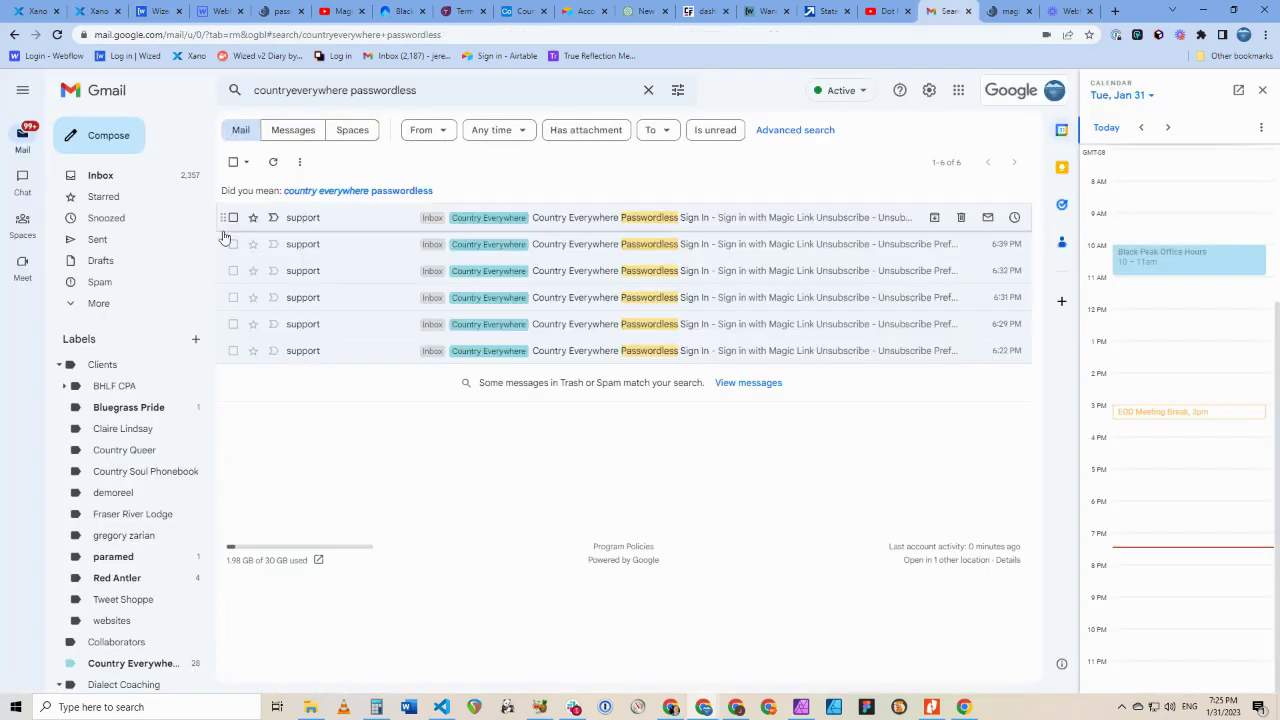
{"action": "left_click", "coordinate": [273, 164]}
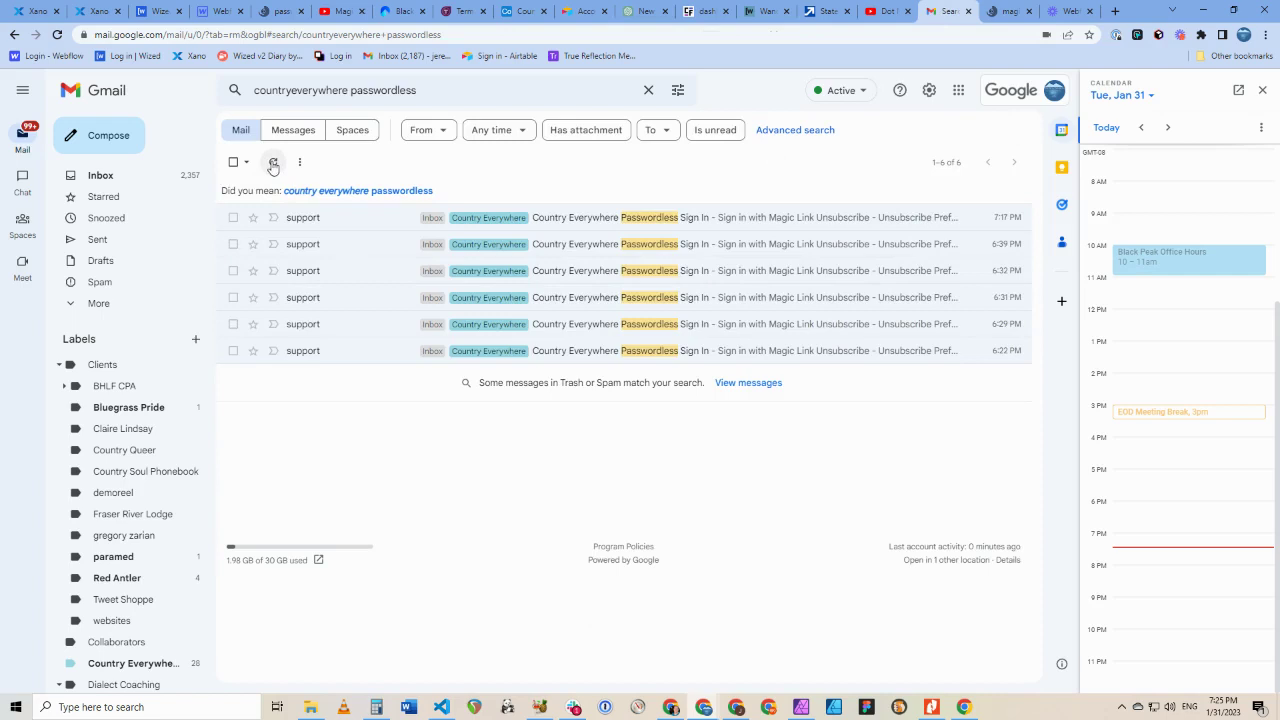
{"action": "left_click", "coordinate": [764, 227]}
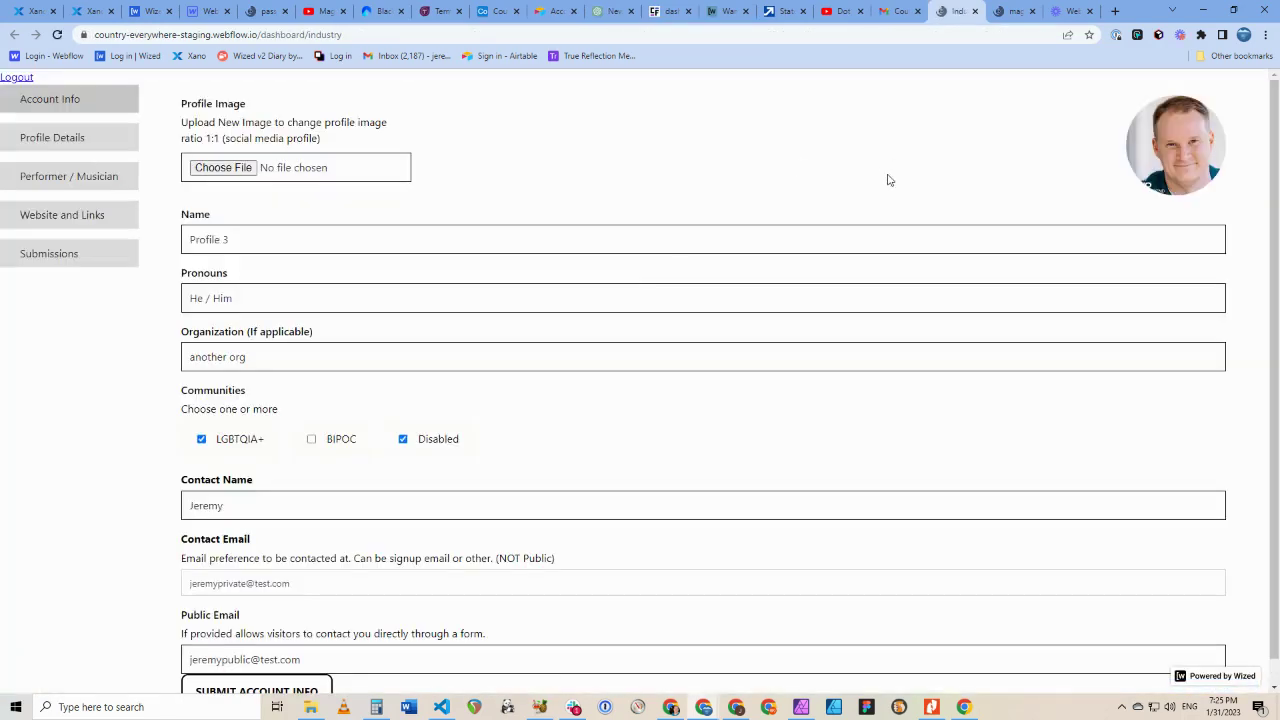
Scroll the signed-in /dashboard/industry page to check the prefilled profile form
{"action": "scroll", "coordinate": [889, 180], "scroll_direction": "down", "scroll_amount": 1}
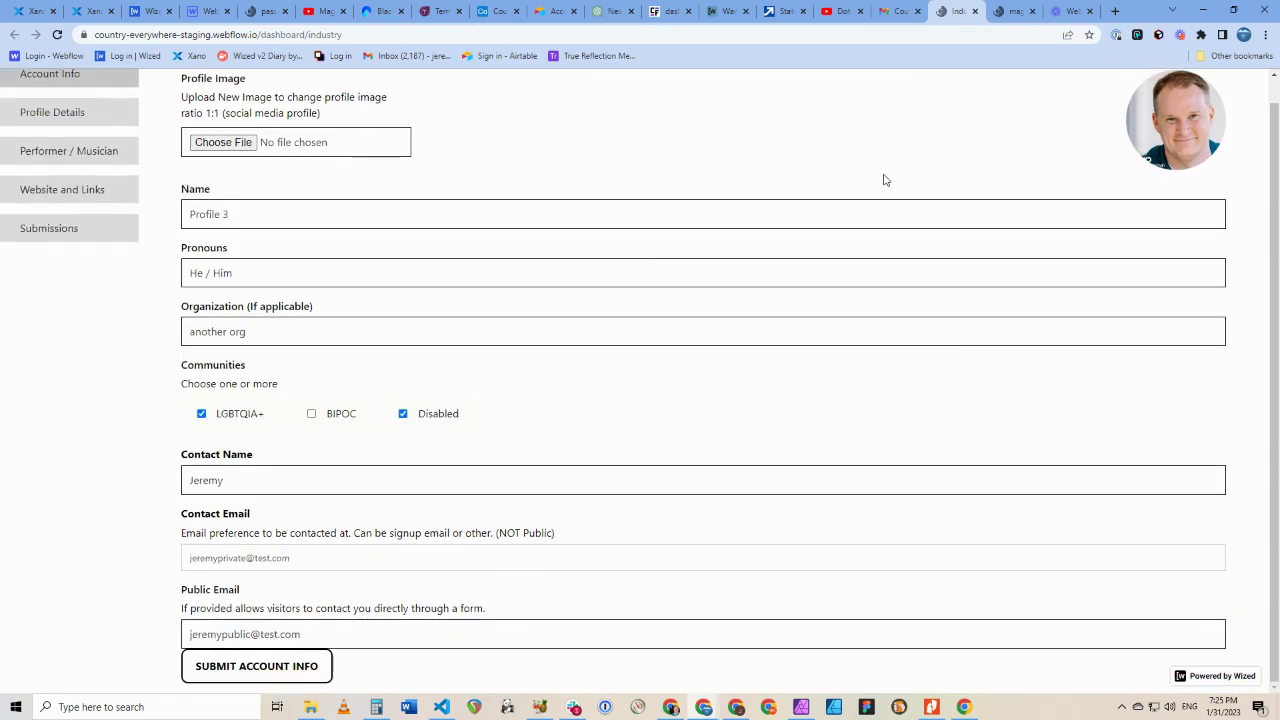
{"action": "scroll", "coordinate": [884, 180], "scroll_direction": "up", "scroll_amount": 1}
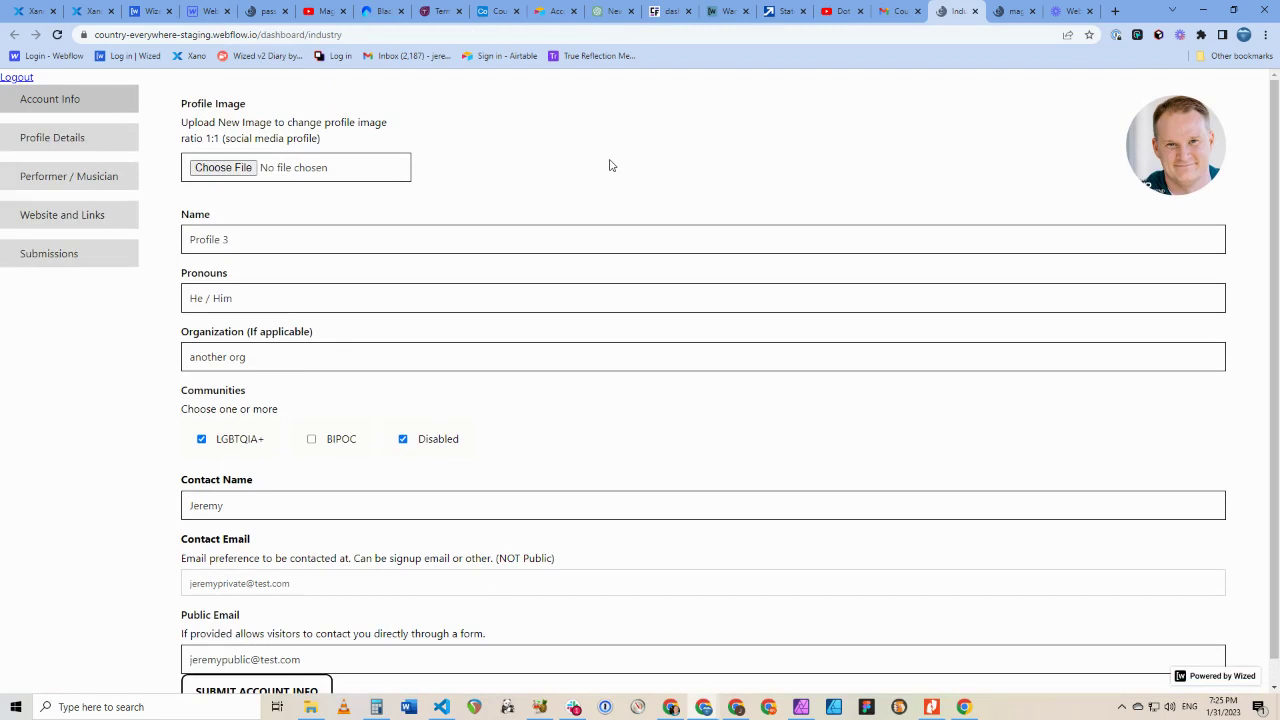
{"action": "scroll", "coordinate": [610, 165], "scroll_direction": "down", "scroll_amount": 1}
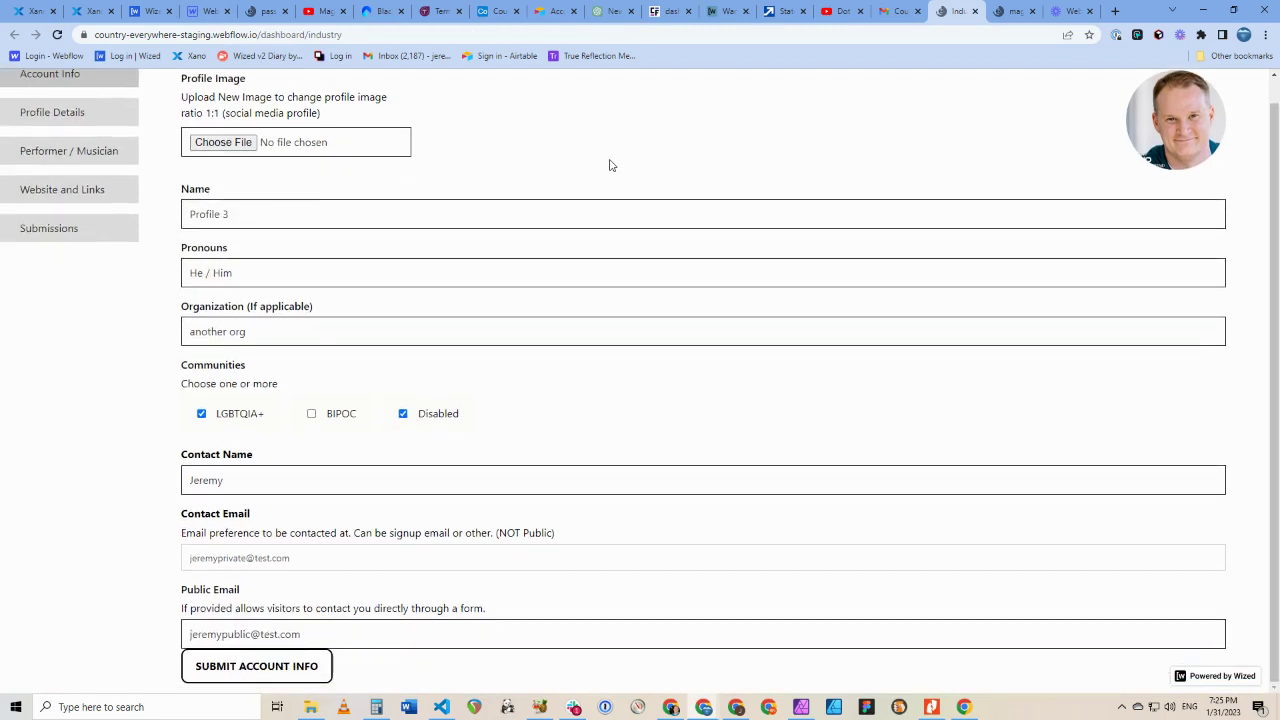